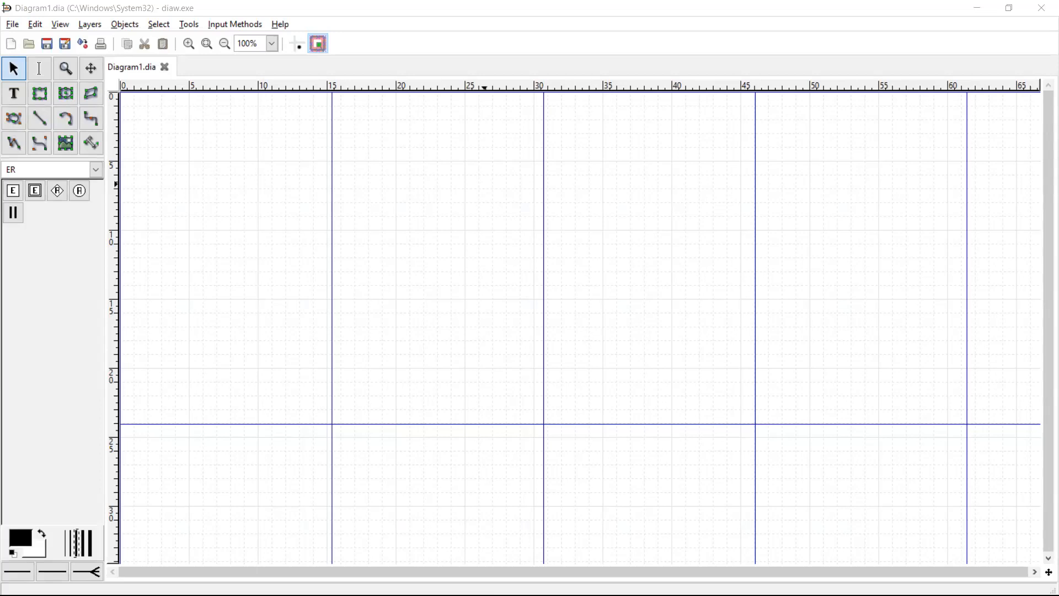
- Place an Entity box on the canvas and open its properties
{"action": "left_click", "coordinate": [782, 227]}
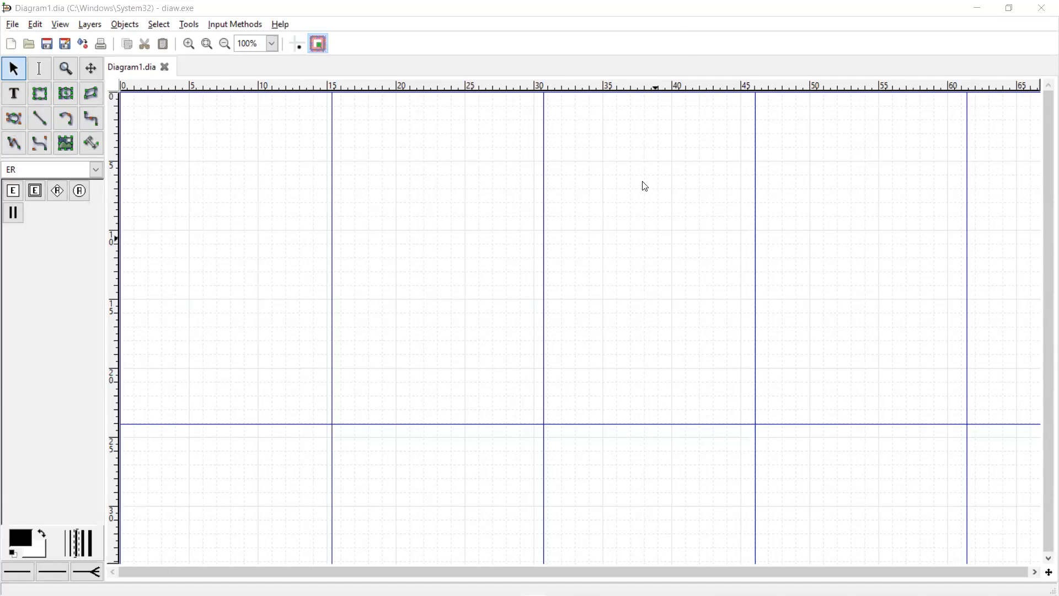
{"action": "left_click", "coordinate": [13, 191]}
{"action": "left_click", "coordinate": [307, 208]}
{"action": "left_click_drag", "start_coordinate": [309, 207], "coordinate": [334, 183]}
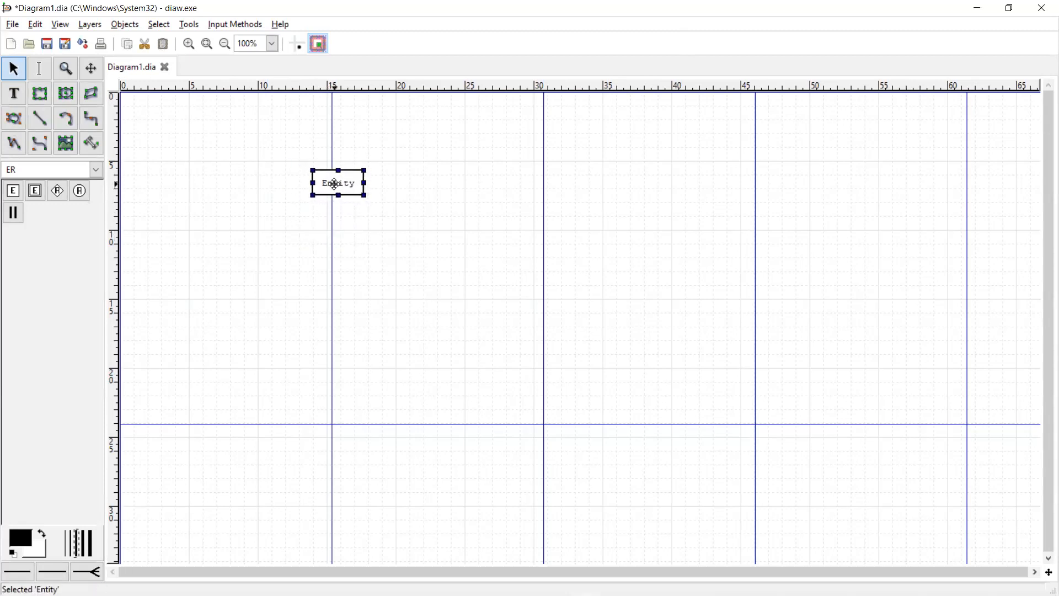
{"action": "double_click", "coordinate": [334, 183]}
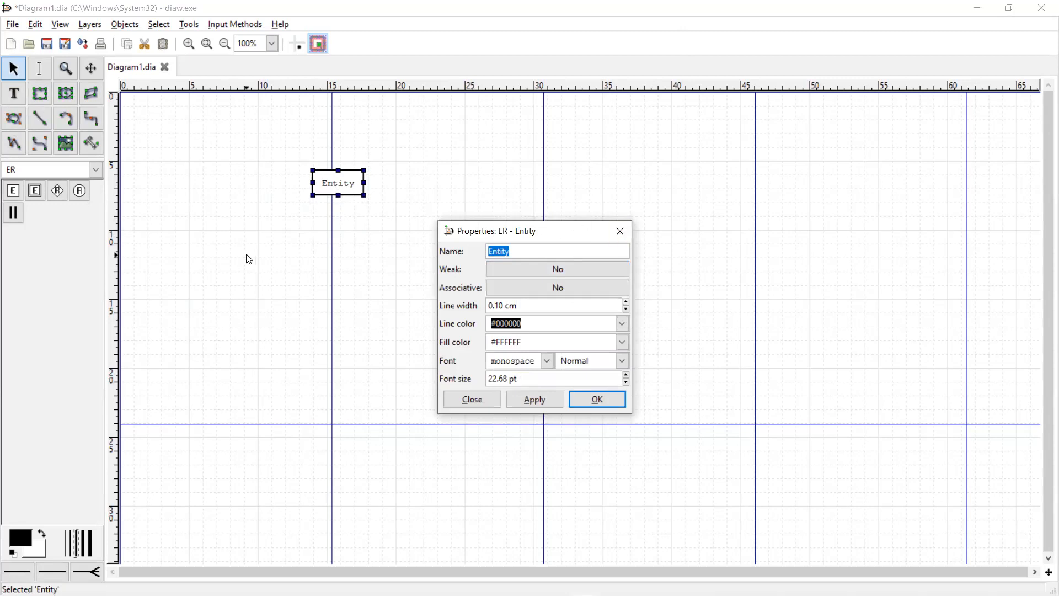
- Add a trial weak entity box, then delete it
{"action": "left_click", "coordinate": [34, 191]}
{"action": "left_click", "coordinate": [274, 248]}
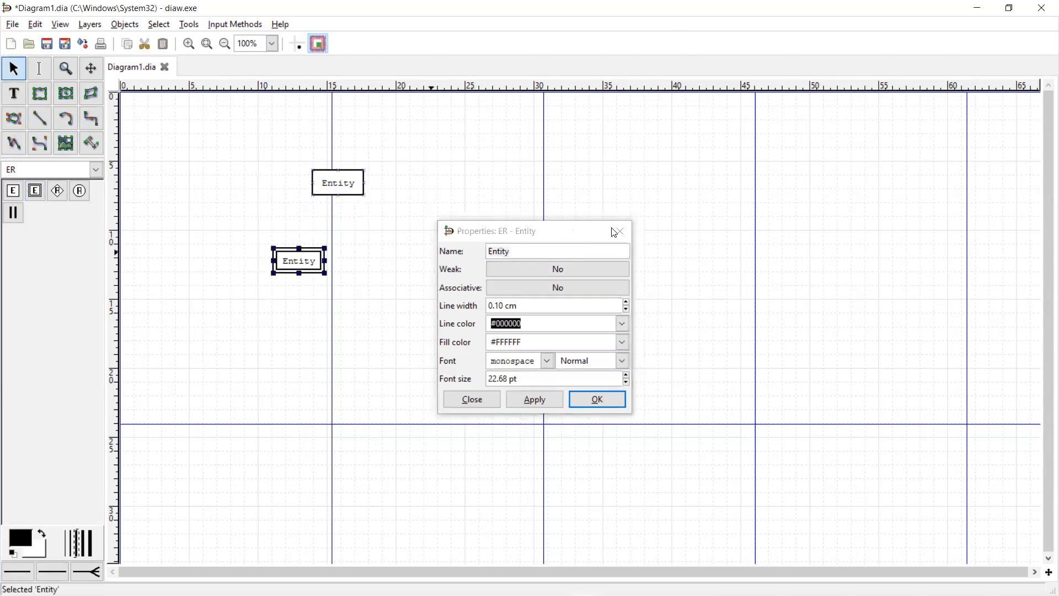
{"action": "left_click", "coordinate": [481, 406]}
{"action": "key", "text": "Delete"}
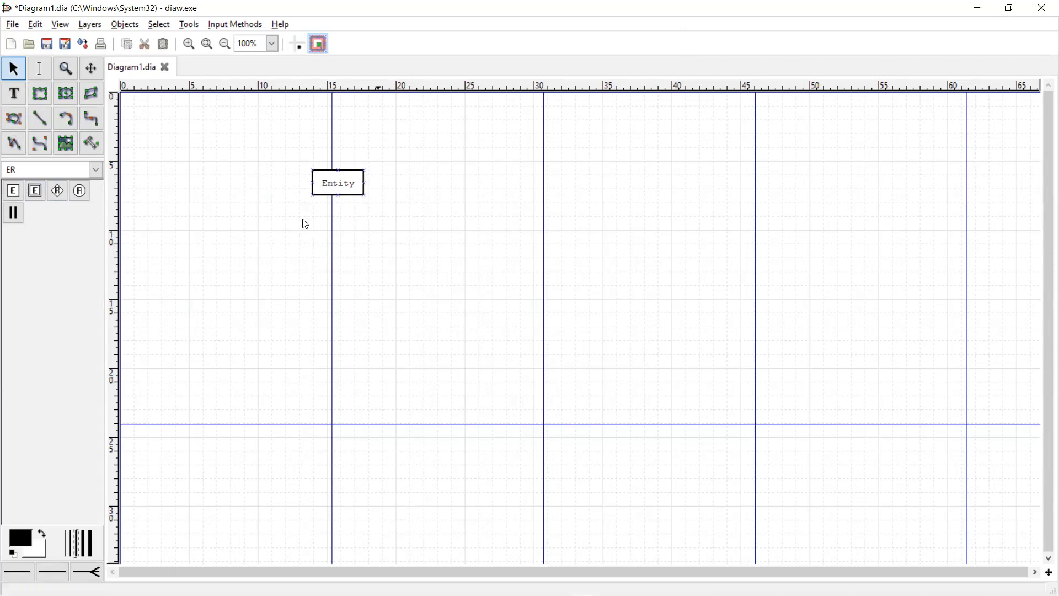
- Add a Relationship diamond and an Attribute ellipse, arranged around the Entity box
{"action": "left_click", "coordinate": [57, 192]}
{"action": "left_click", "coordinate": [383, 252]}
{"action": "left_click_drag", "start_coordinate": [433, 279], "coordinate": [246, 279]}
{"action": "left_click", "coordinate": [80, 192]}
{"action": "left_click", "coordinate": [423, 237]}
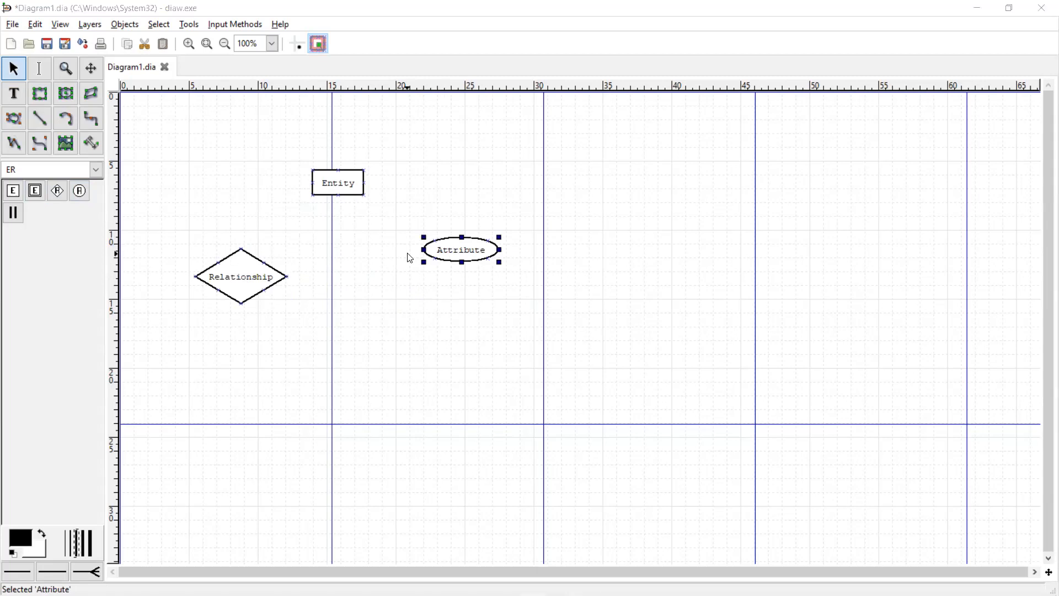
{"action": "left_click_drag", "start_coordinate": [430, 254], "coordinate": [181, 143]}
{"action": "left_click_drag", "start_coordinate": [323, 182], "coordinate": [359, 183]}
{"action": "left_click_drag", "start_coordinate": [264, 289], "coordinate": [259, 341]}
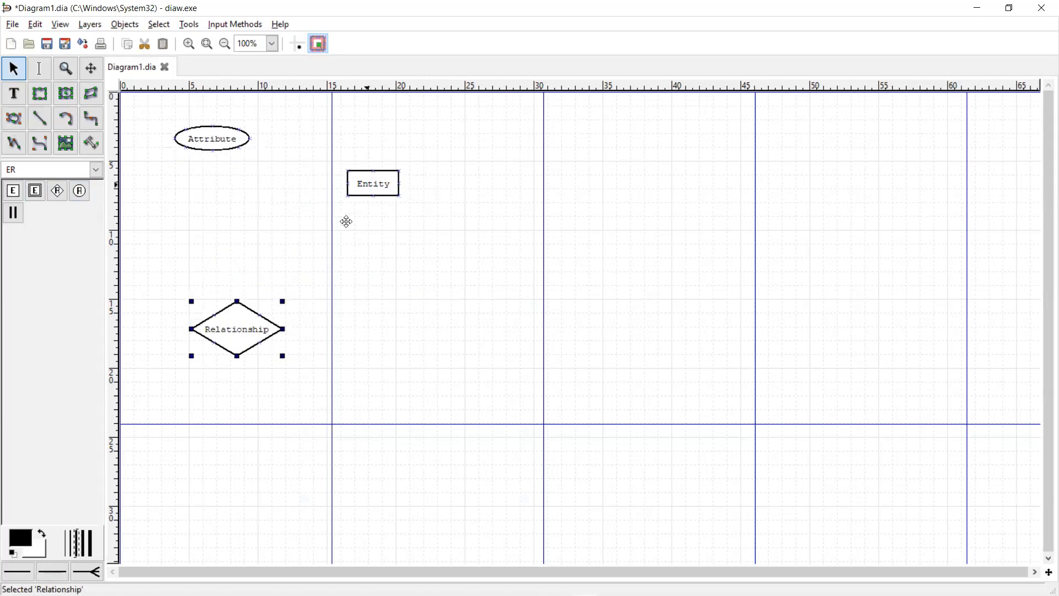
{"action": "left_click_drag", "start_coordinate": [353, 193], "coordinate": [330, 212]}
{"action": "left_click_drag", "start_coordinate": [238, 146], "coordinate": [253, 144]}
{"action": "left_click_drag", "start_coordinate": [240, 321], "coordinate": [253, 296]}
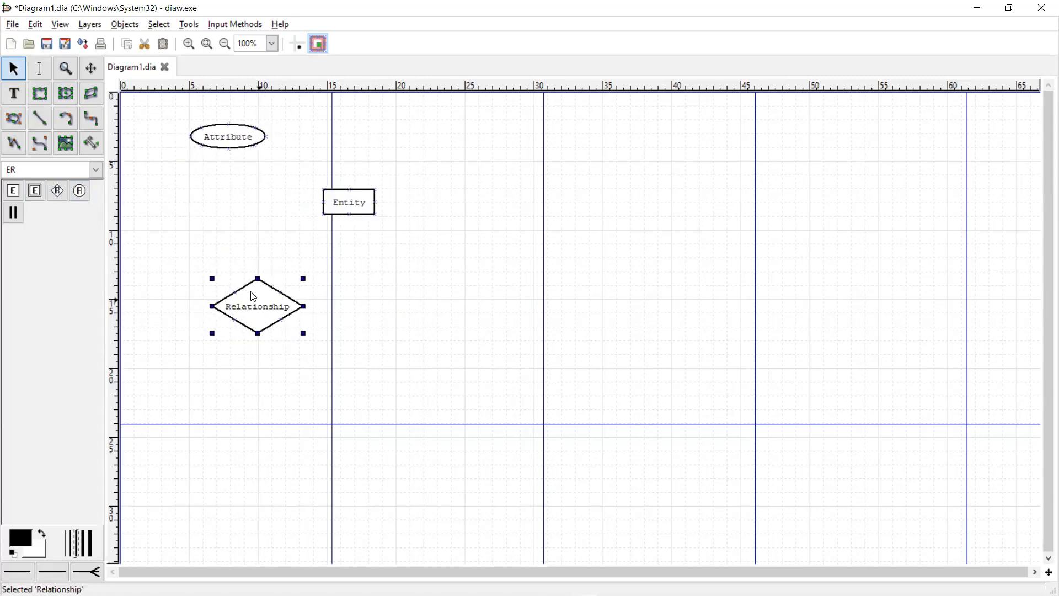
- Connect the Entity and Relationship with a trial Participation line, then delete it
{"action": "left_click", "coordinate": [23, 212]}
{"action": "left_click", "coordinate": [374, 261]}
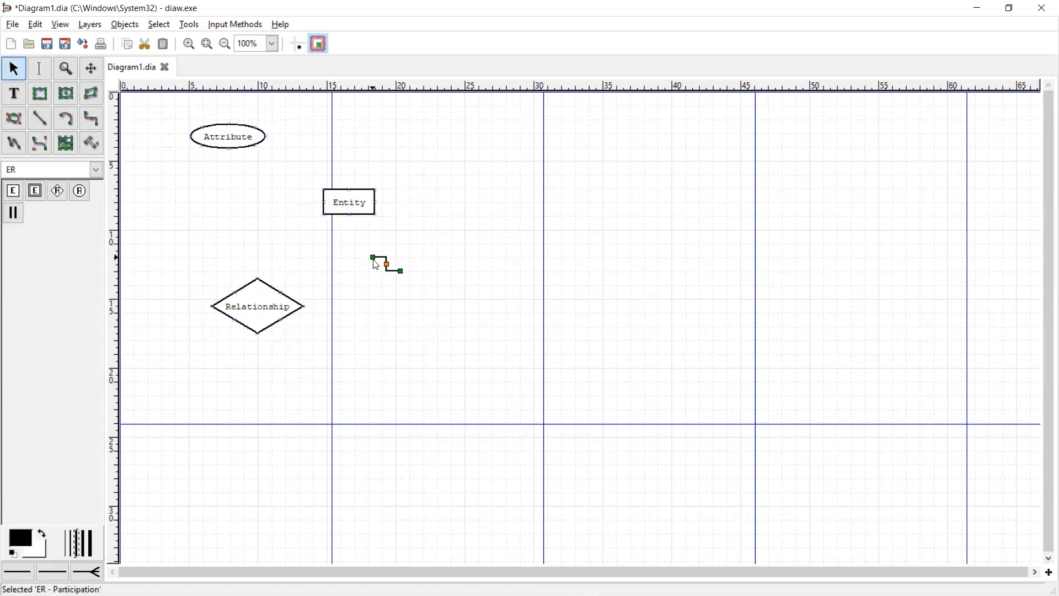
{"action": "left_click_drag", "start_coordinate": [372, 258], "coordinate": [376, 203]}
{"action": "left_click_drag", "start_coordinate": [401, 275], "coordinate": [303, 305]}
{"action": "left_click_drag", "start_coordinate": [387, 335], "coordinate": [365, 256]}
{"action": "key", "text": "Delete"}
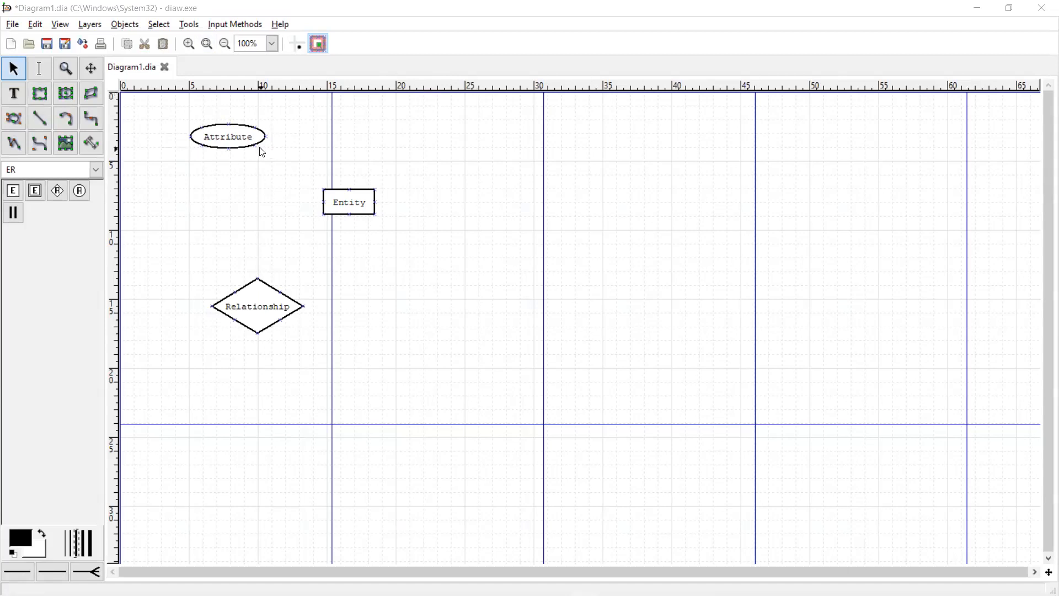
- Drag the Attribute, Entity and Relationship shapes to new positions further right
{"action": "left_click_drag", "start_coordinate": [246, 134], "coordinate": [402, 142]}
{"action": "left_click_drag", "start_coordinate": [359, 200], "coordinate": [584, 236]}
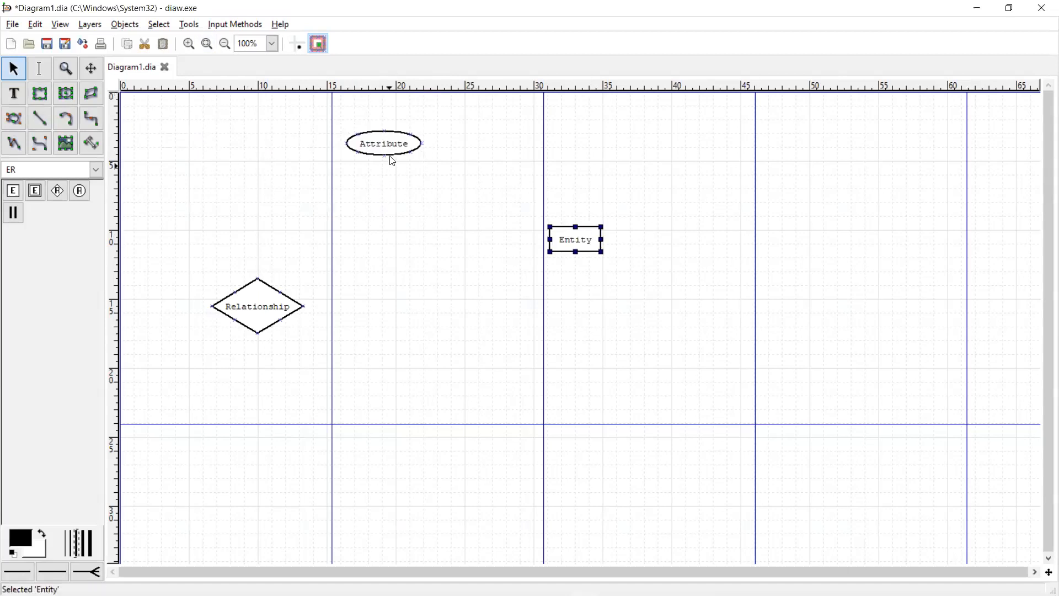
{"action": "left_click_drag", "start_coordinate": [391, 154], "coordinate": [387, 198]}
{"action": "left_click_drag", "start_coordinate": [599, 247], "coordinate": [467, 250]}
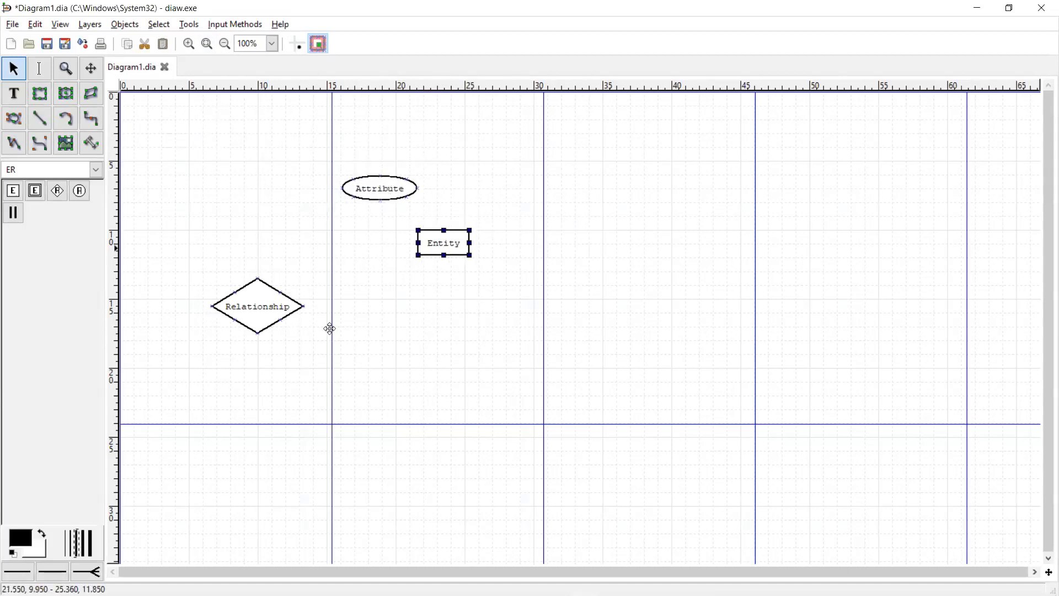
{"action": "left_click_drag", "start_coordinate": [287, 311], "coordinate": [373, 327]}
{"action": "left_click_drag", "start_coordinate": [450, 248], "coordinate": [489, 262]}
{"action": "left_click", "coordinate": [354, 307]}
{"action": "left_click_drag", "start_coordinate": [354, 307], "coordinate": [372, 308]}
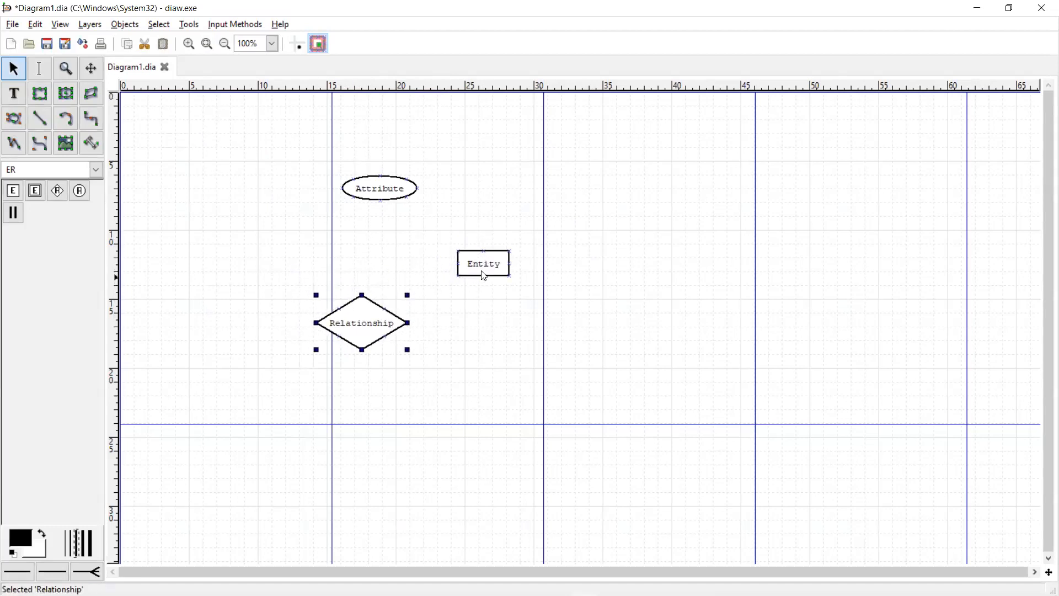
{"action": "left_click_drag", "start_coordinate": [484, 275], "coordinate": [474, 268]}
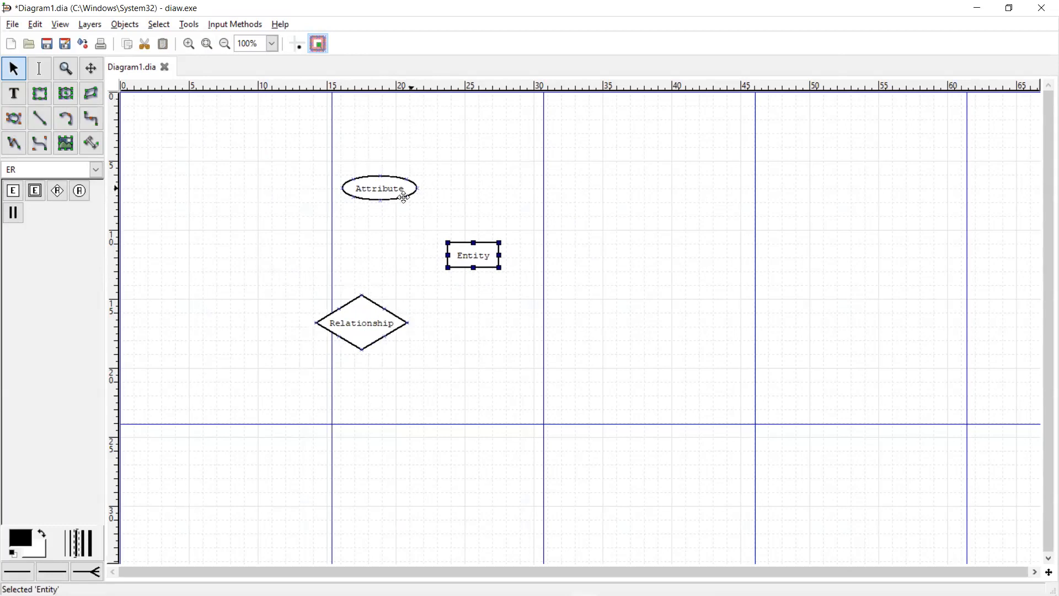
- Fine-tune the three shapes' positions, then rubber-band select them all and delete them
{"action": "left_click_drag", "start_coordinate": [404, 198], "coordinate": [404, 192]}
{"action": "mouse_move", "coordinate": [490, 260]}
{"action": "left_mouse_down"}
{"action": "mouse_move", "coordinate": [484, 232]}
{"action": "mouse_move", "coordinate": [481, 270]}
{"action": "left_mouse_up"}
{"action": "left_click", "coordinate": [383, 325]}
{"action": "left_click_drag", "start_coordinate": [562, 340], "coordinate": [560, 323]}
{"action": "left_click_drag", "start_coordinate": [474, 265], "coordinate": [466, 238]}
{"action": "left_click_drag", "start_coordinate": [570, 294], "coordinate": [540, 290]}
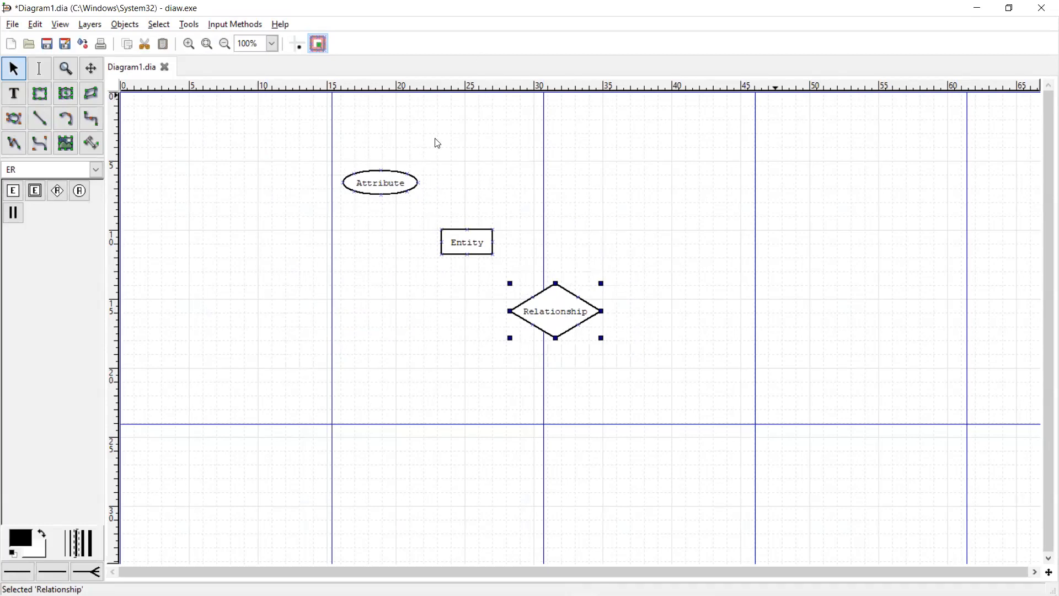
{"action": "left_click_drag", "start_coordinate": [327, 172], "coordinate": [754, 473]}
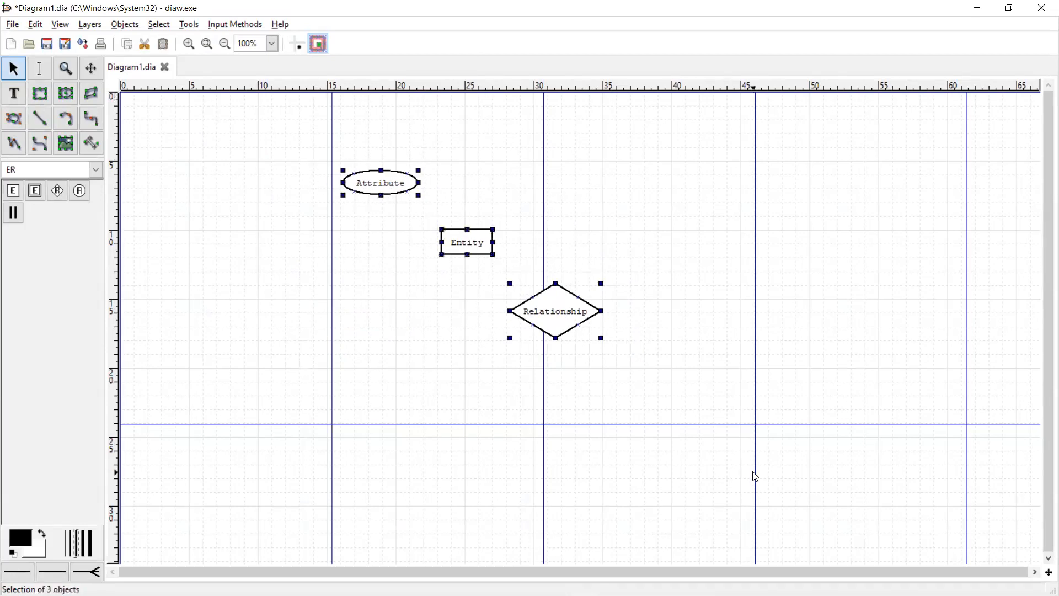
{"action": "key", "text": "Delete"}
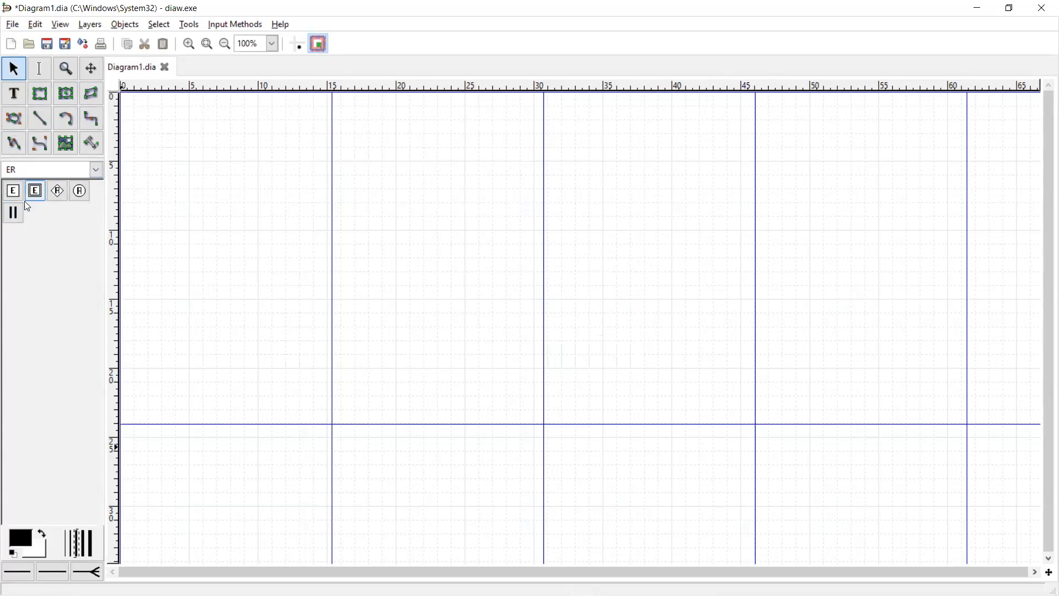
{"action": "left_click", "coordinate": [96, 175]}
{"action": "left_click", "coordinate": [97, 173]}
{"action": "left_click", "coordinate": [97, 174]}
{"action": "left_click", "coordinate": [59, 172]}
{"action": "left_click", "coordinate": [29, 173]}
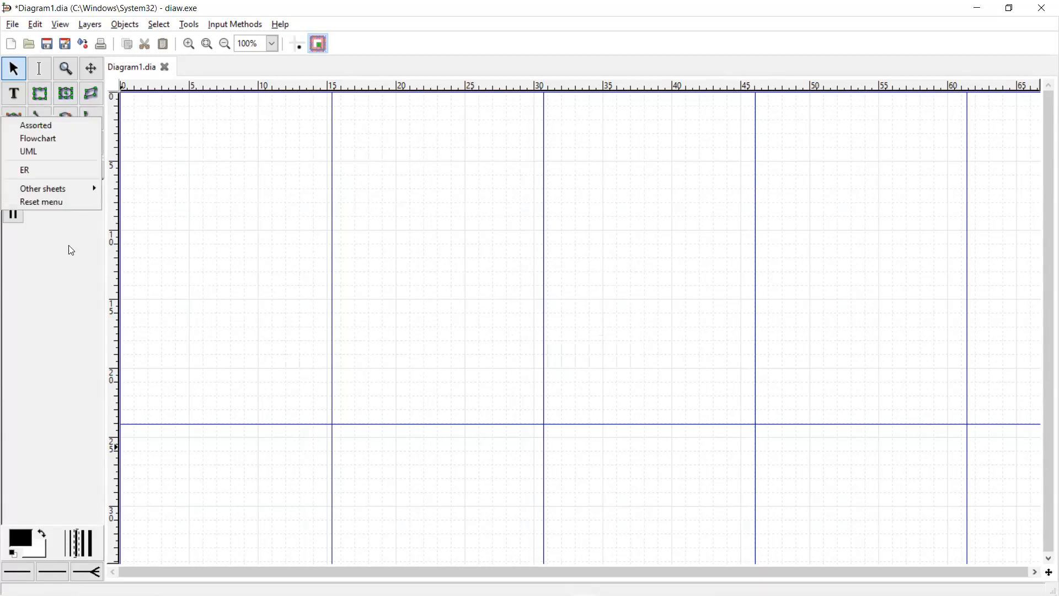
{"action": "left_click", "coordinate": [61, 173]}
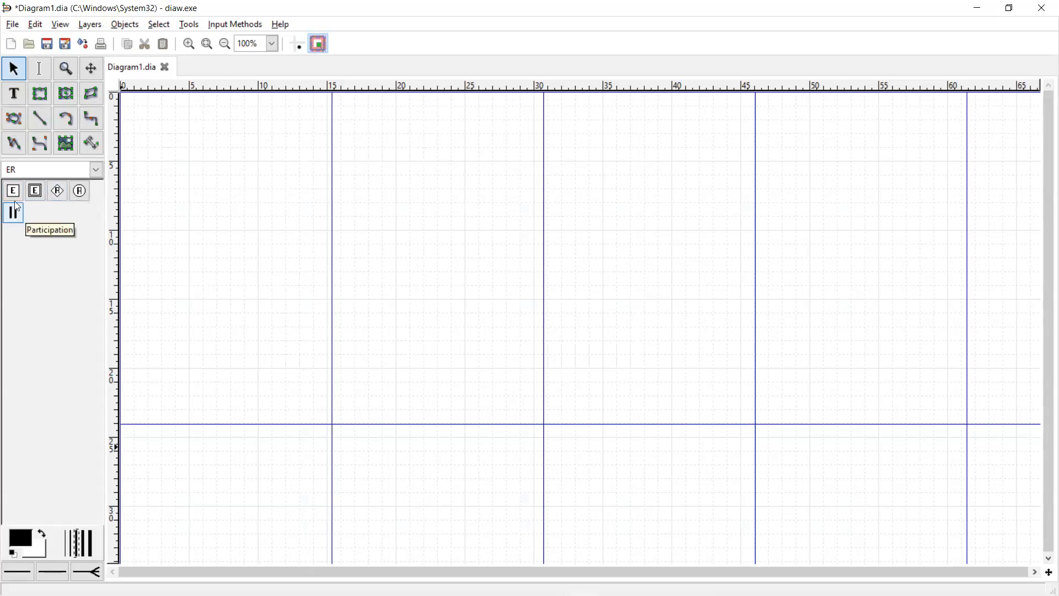
- Place a new Entity box and open and close its properties without changes
{"action": "left_click", "coordinate": [318, 223]}
{"action": "left_click_drag", "start_coordinate": [348, 235], "coordinate": [338, 216]}
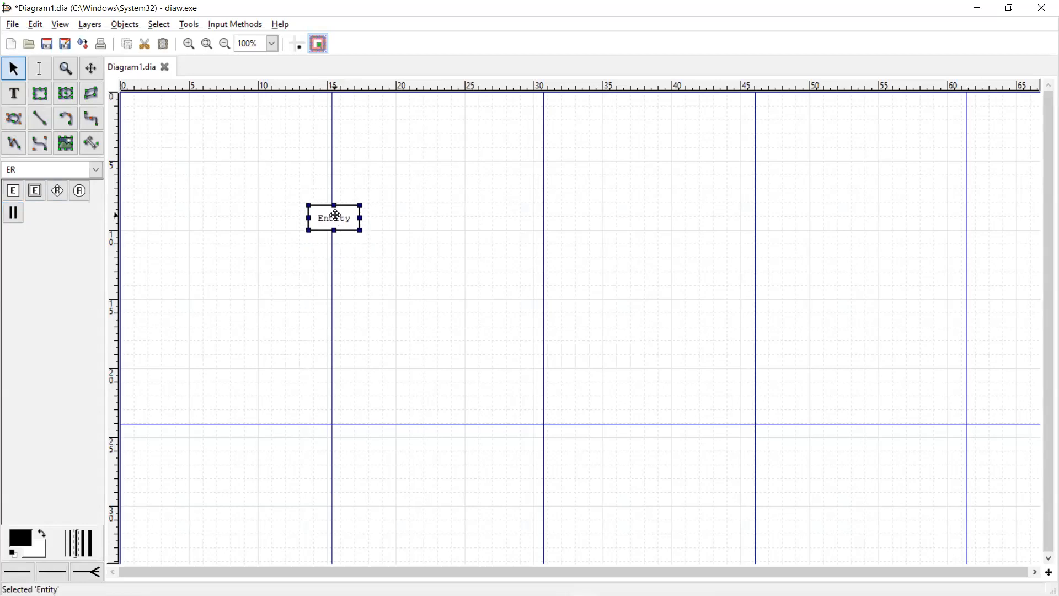
{"action": "double_click", "coordinate": [336, 216]}
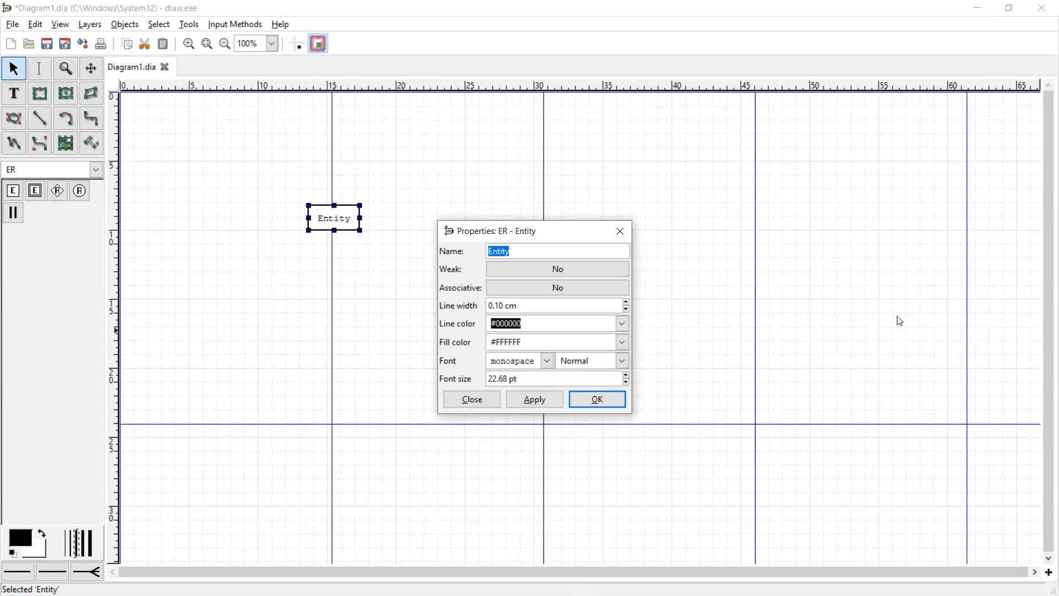
{"action": "left_click", "coordinate": [620, 231]}
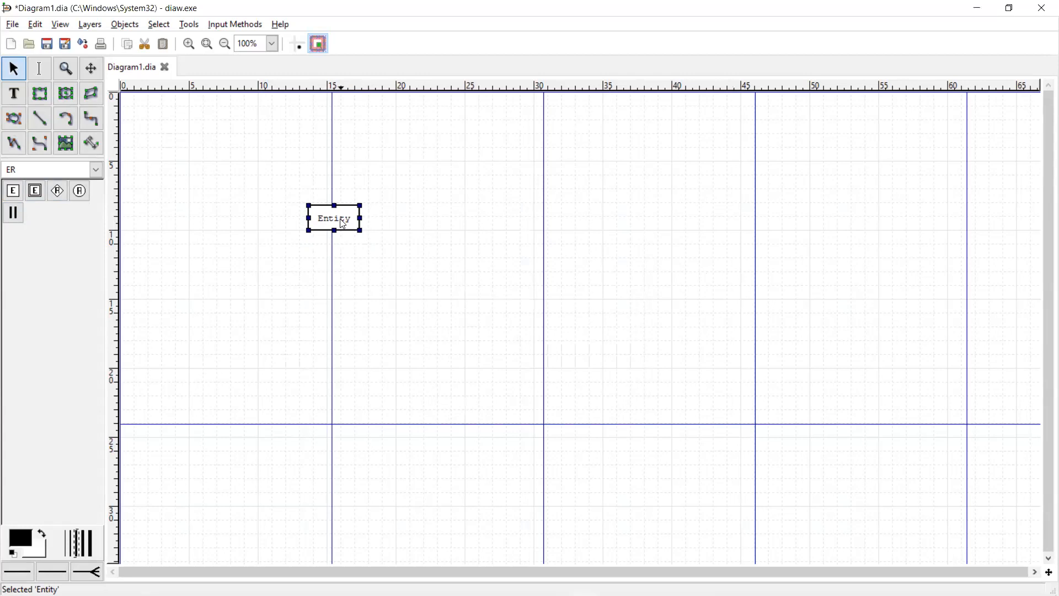
{"action": "double_click", "coordinate": [339, 220]}
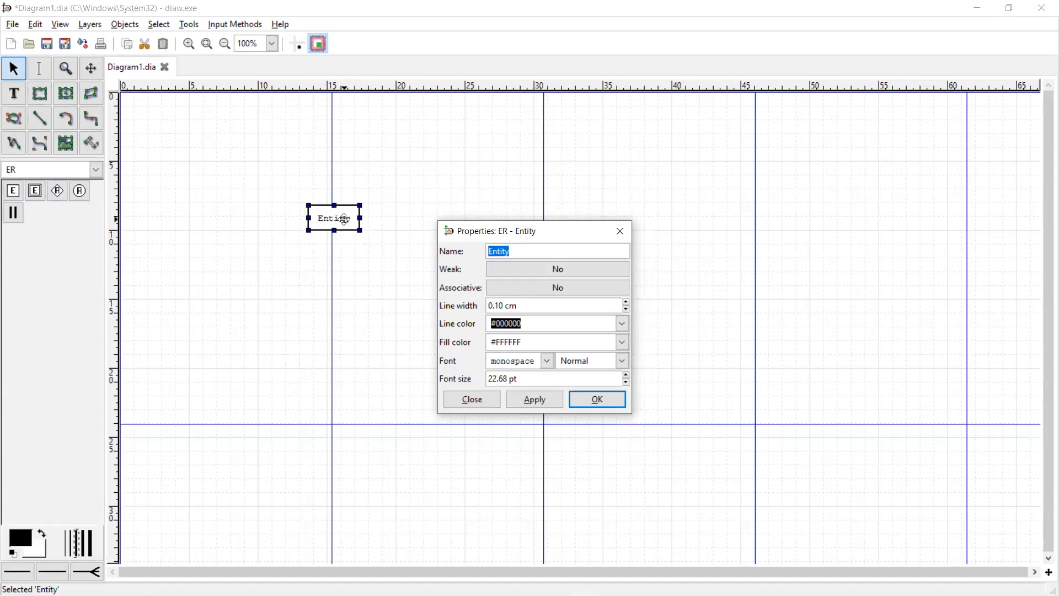
{"action": "left_click", "coordinate": [619, 232]}
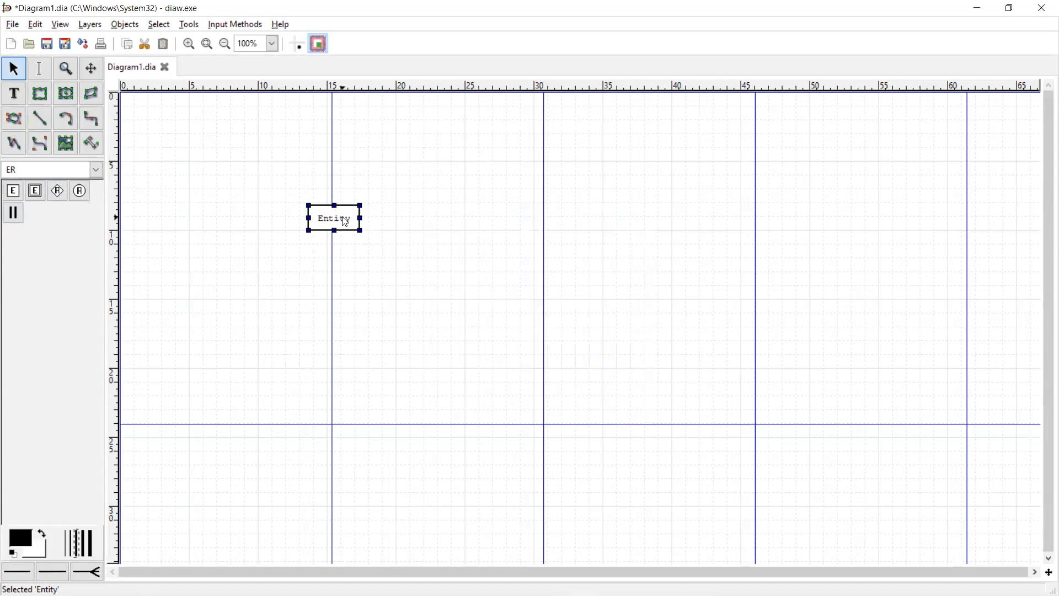
- Rename the entity to 'Mahasiswa' and move it toward the top left
{"action": "double_click", "coordinate": [343, 217]}
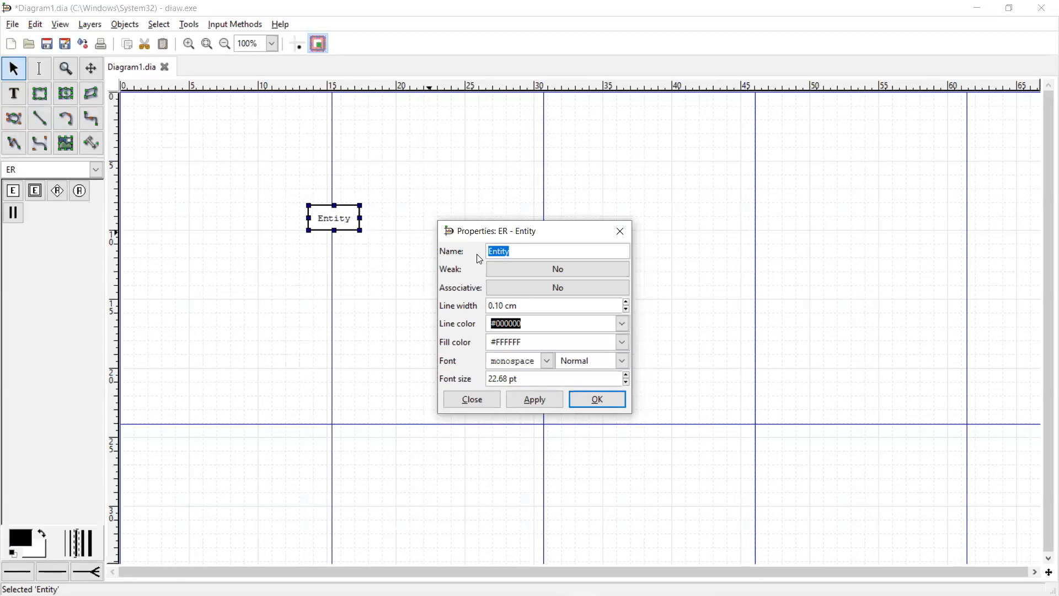
{"action": "type", "text": "Mahasiq"}
{"action": "key", "text": "BackSpace"}
{"action": "key", "text": "BackSpace"}
{"action": "type", "text": "swa"}
{"action": "left_click", "coordinate": [605, 399]}
{"action": "left_click_drag", "start_coordinate": [361, 217], "coordinate": [386, 218]}
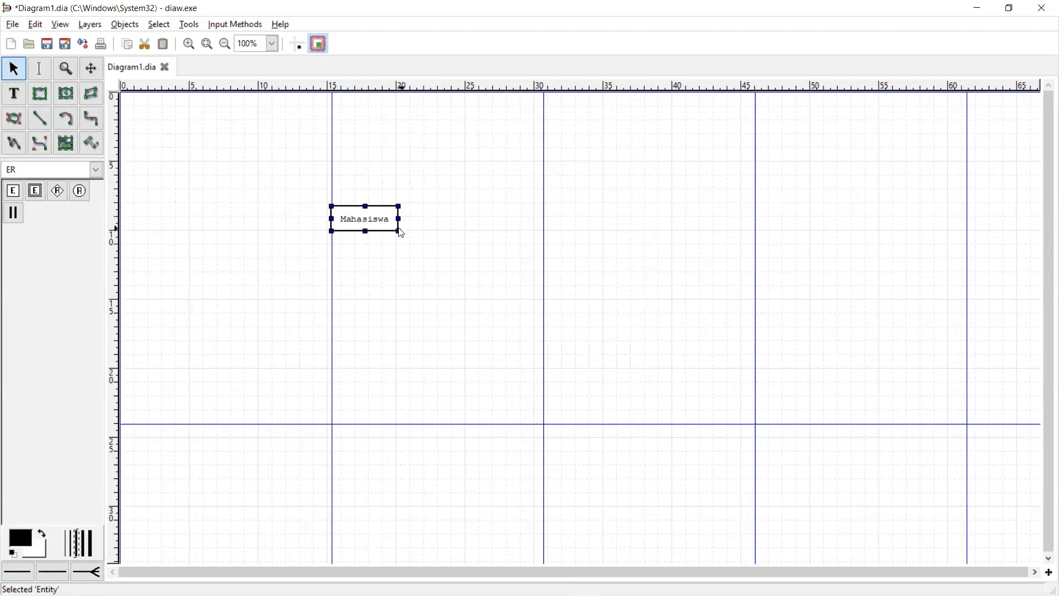
{"action": "left_click_drag", "start_coordinate": [398, 229], "coordinate": [338, 191]}
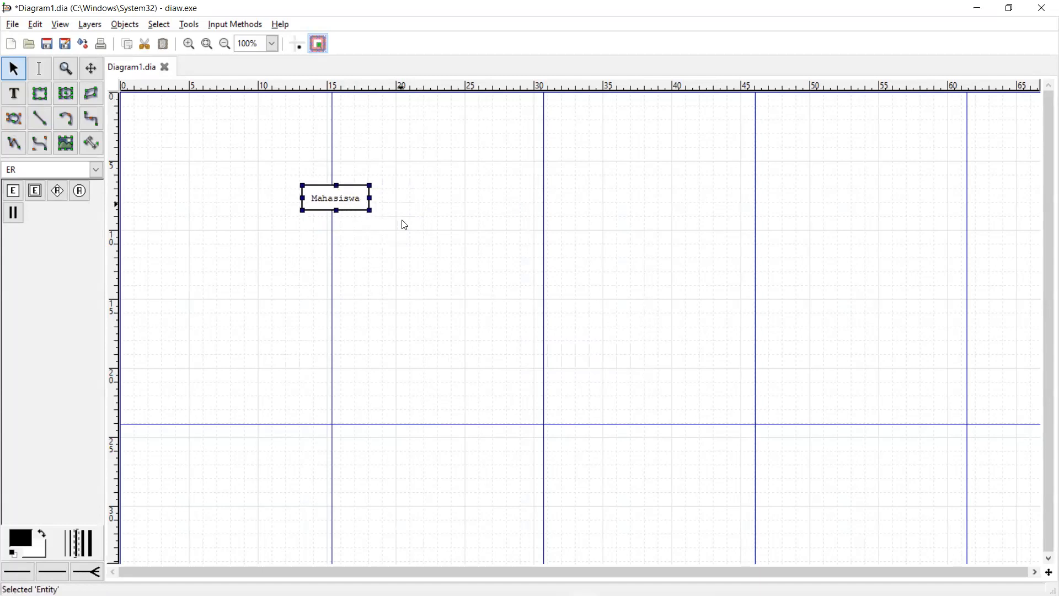
{"action": "key", "text": "alt+Tab"}
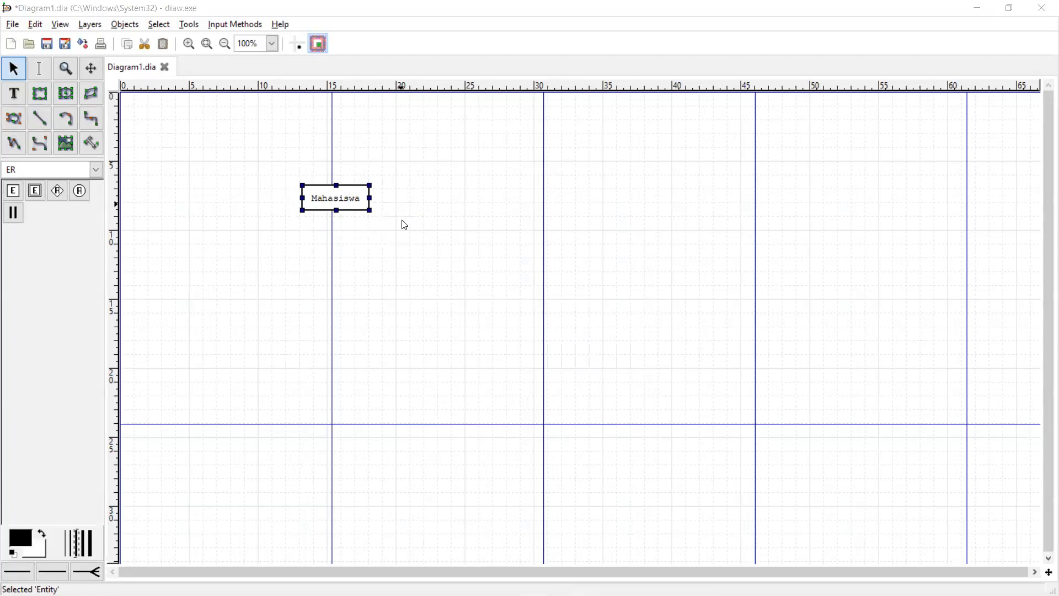
{"action": "key", "text": "alt+Tab"}
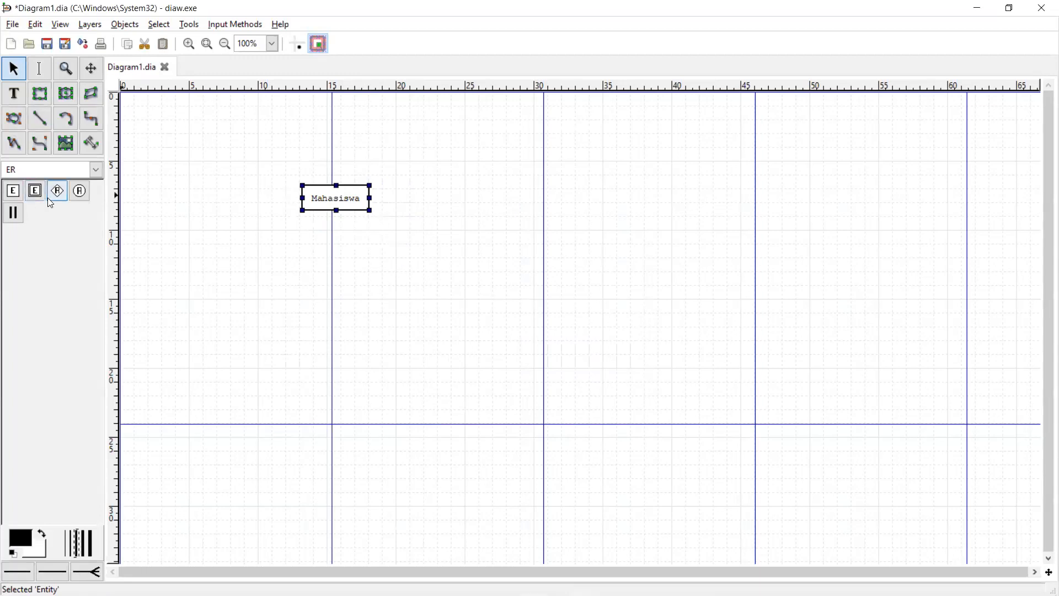
- Place two attribute ellipses above the entity box
{"action": "left_click", "coordinate": [80, 192]}
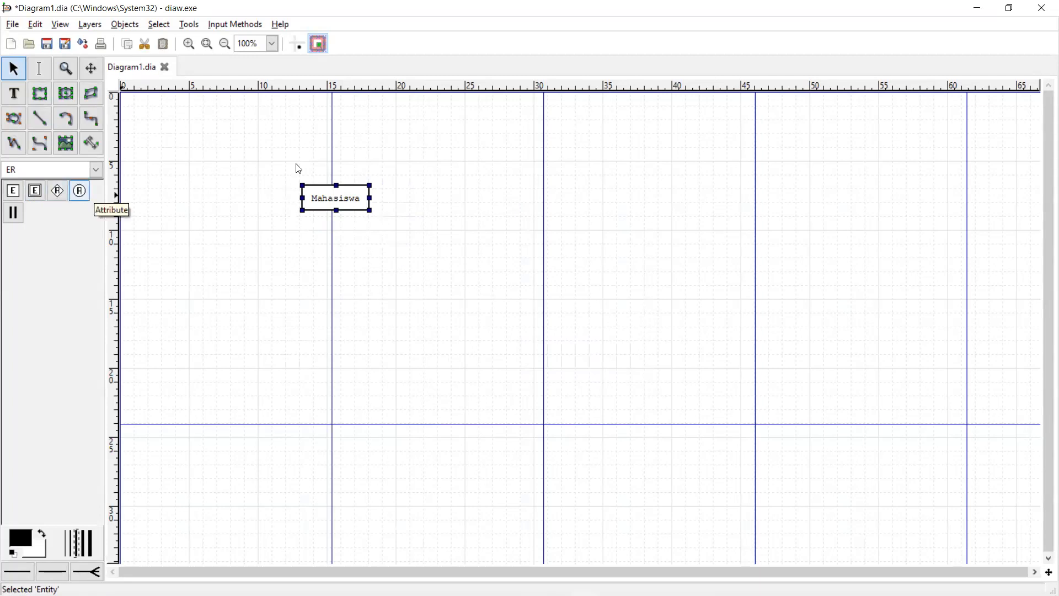
{"action": "left_click", "coordinate": [257, 129]}
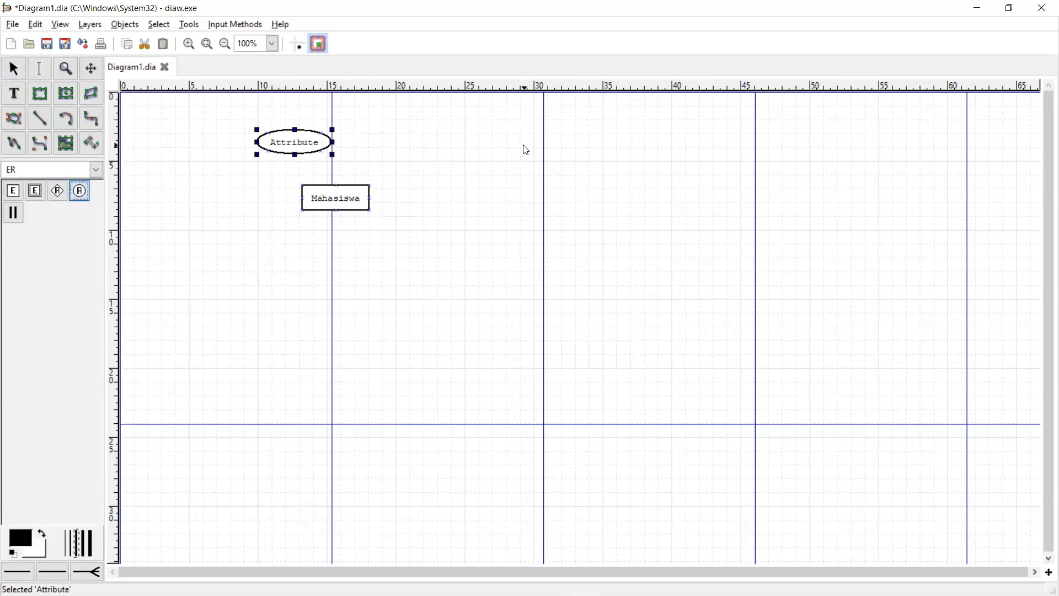
{"action": "left_click", "coordinate": [409, 142]}
{"action": "left_click_drag", "start_coordinate": [348, 196], "coordinate": [381, 237]}
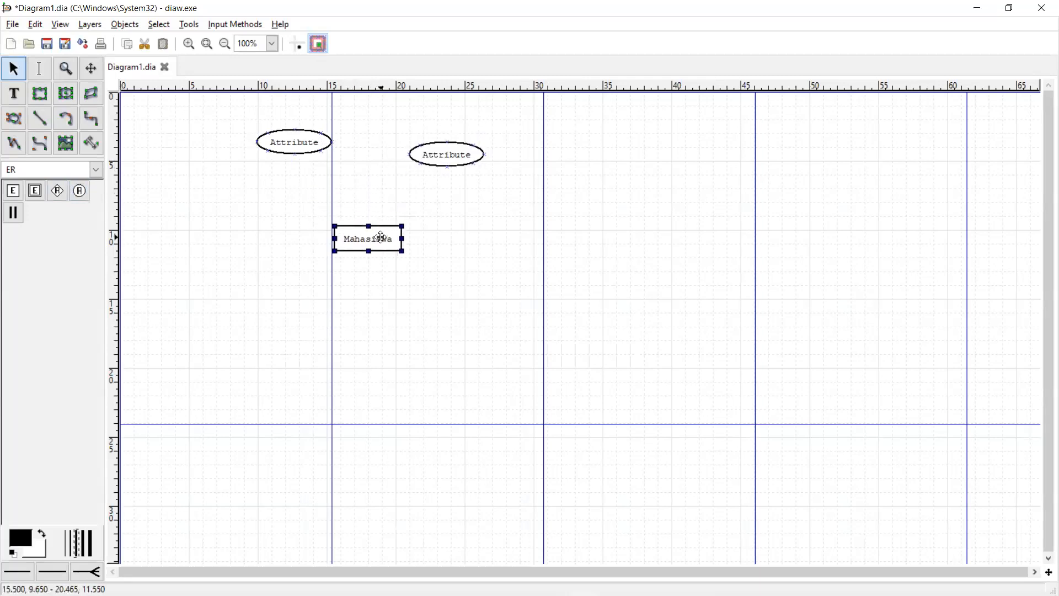
{"action": "left_click_drag", "start_coordinate": [301, 139], "coordinate": [305, 170]}
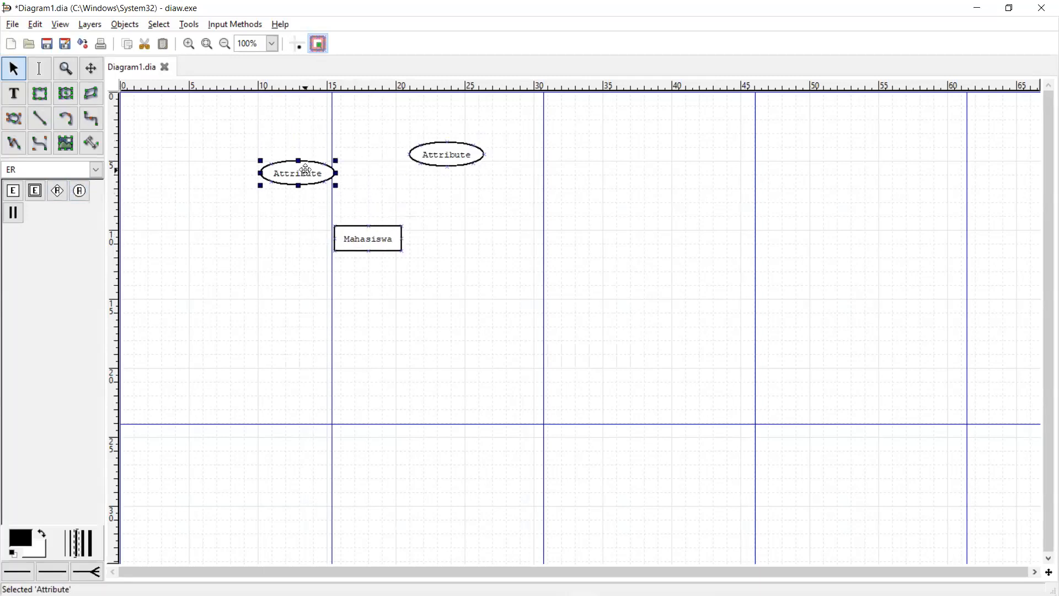
- Name the two attributes 'Nama' and 'NIM'
{"action": "double_click", "coordinate": [306, 170]}
{"action": "type", "text": "Nama"}
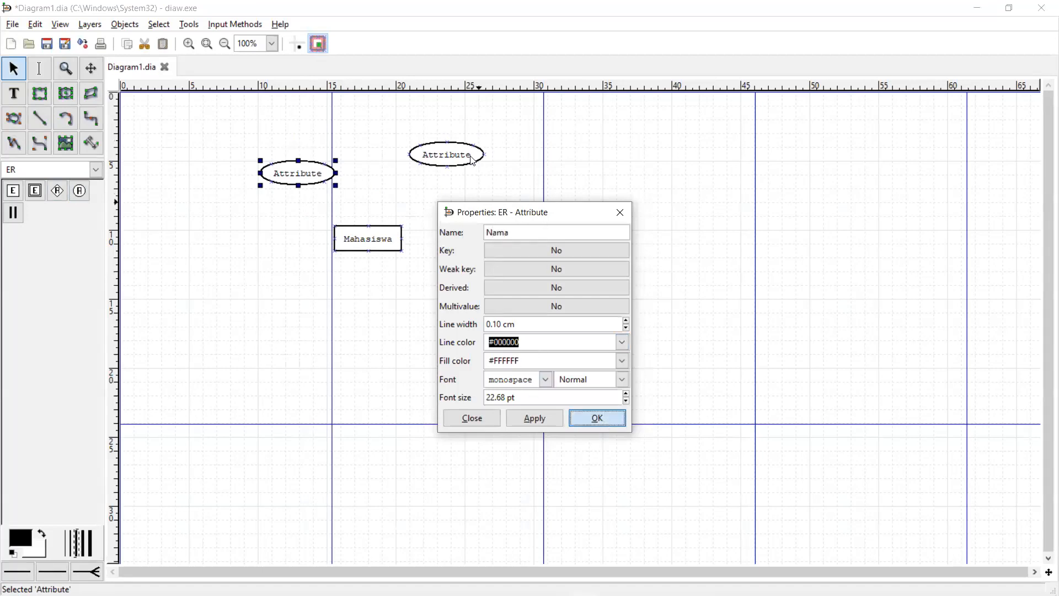
{"action": "left_click", "coordinate": [597, 418]}
{"action": "double_click", "coordinate": [457, 153]}
{"action": "type", "text": "Nim"}
{"action": "key", "text": "BackSpace"}
{"action": "key", "text": "BackSpace"}
{"action": "type", "text": "IM"}
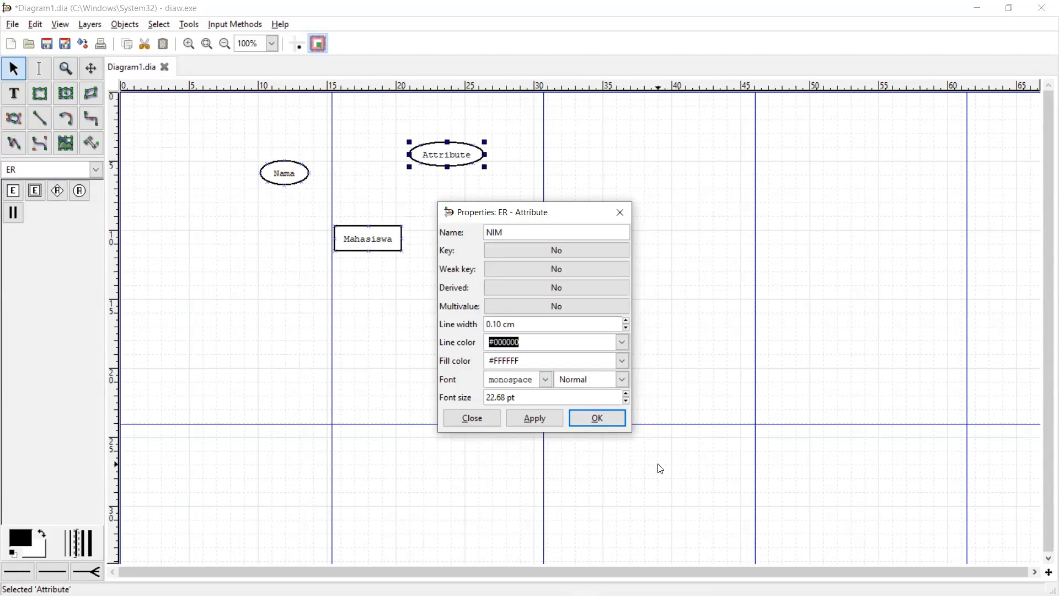
{"action": "left_click", "coordinate": [605, 424]}
- Arrange Nama and NIM evenly above the Mahasiswa entity
{"action": "left_click_drag", "start_coordinate": [439, 149], "coordinate": [415, 159]}
{"action": "left_click_drag", "start_coordinate": [381, 238], "coordinate": [366, 257]}
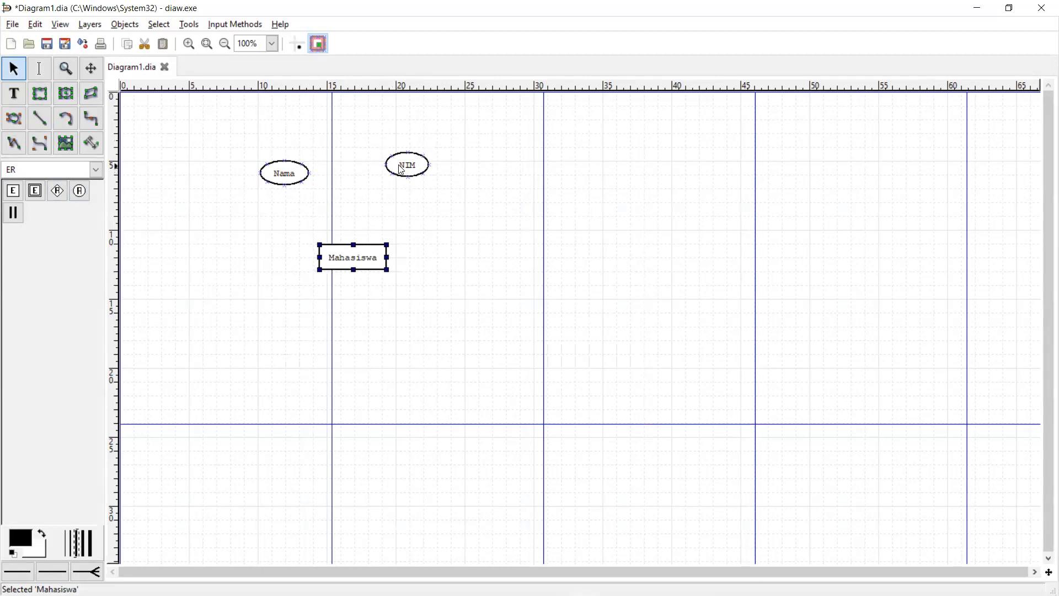
{"action": "left_click", "coordinate": [270, 171]}
{"action": "left_click_drag", "start_coordinate": [271, 171], "coordinate": [261, 166]}
{"action": "left_click_drag", "start_coordinate": [414, 167], "coordinate": [403, 167]}
{"action": "left_click_drag", "start_coordinate": [272, 163], "coordinate": [260, 157]}
{"action": "left_click_drag", "start_coordinate": [390, 161], "coordinate": [393, 156]}
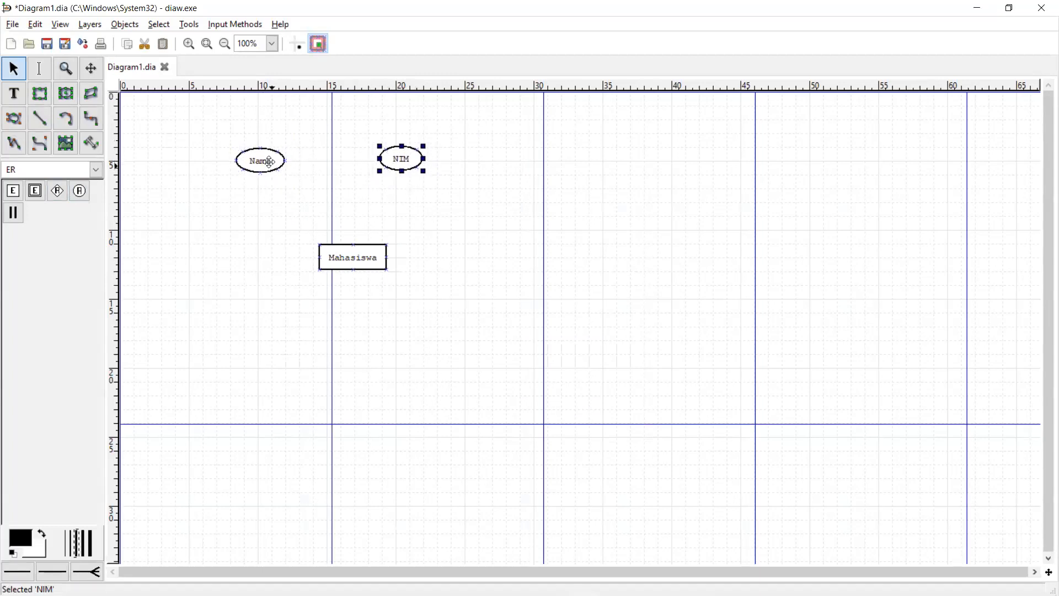
{"action": "left_click_drag", "start_coordinate": [265, 160], "coordinate": [273, 159]}
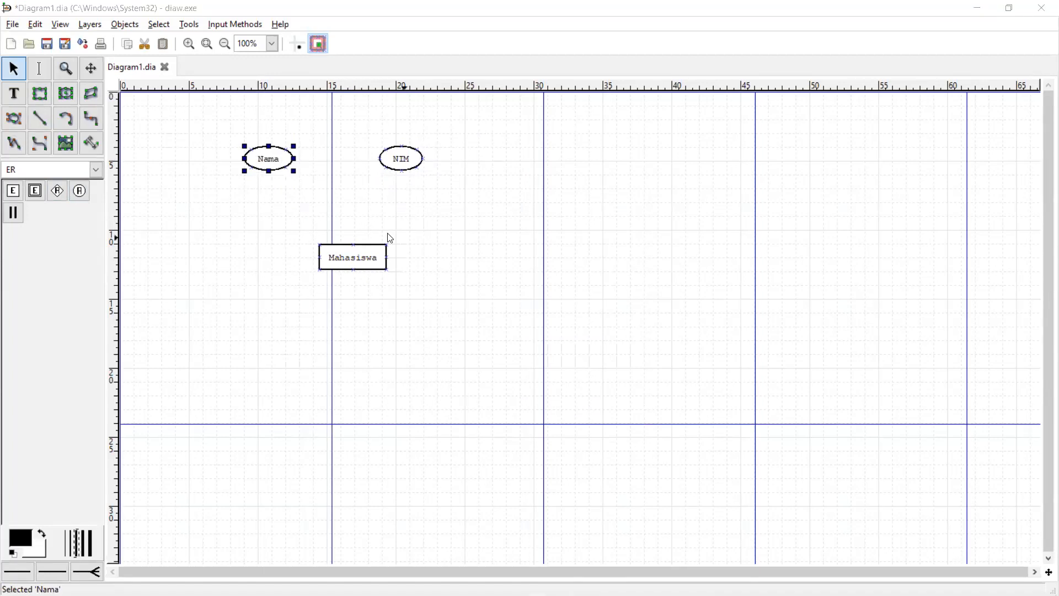
{"action": "left_click", "coordinate": [97, 317]}
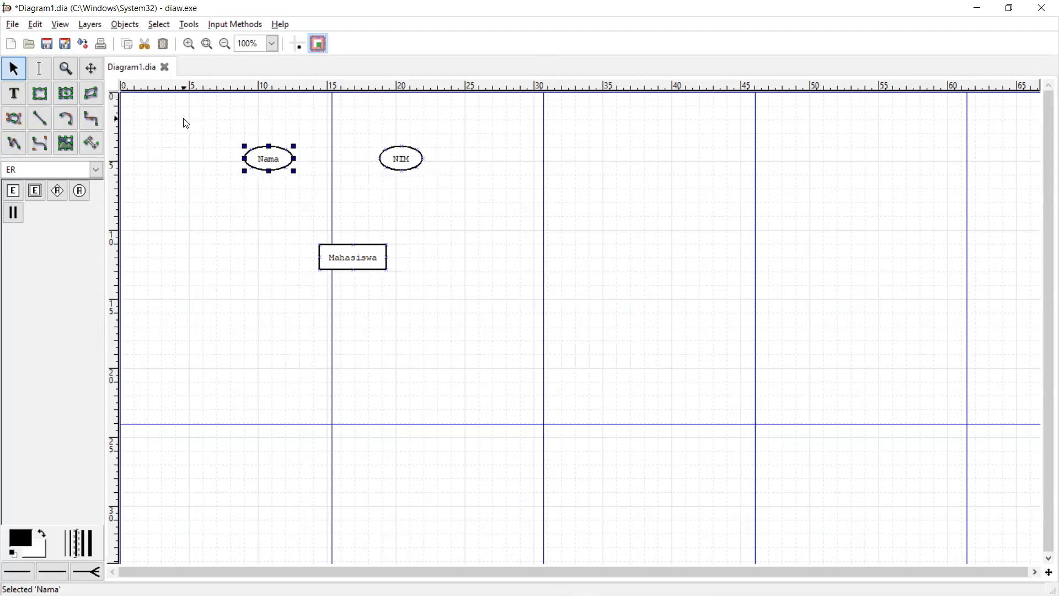
{"action": "left_click_drag", "start_coordinate": [172, 117], "coordinate": [490, 218]}
{"action": "left_click", "coordinate": [470, 227]}
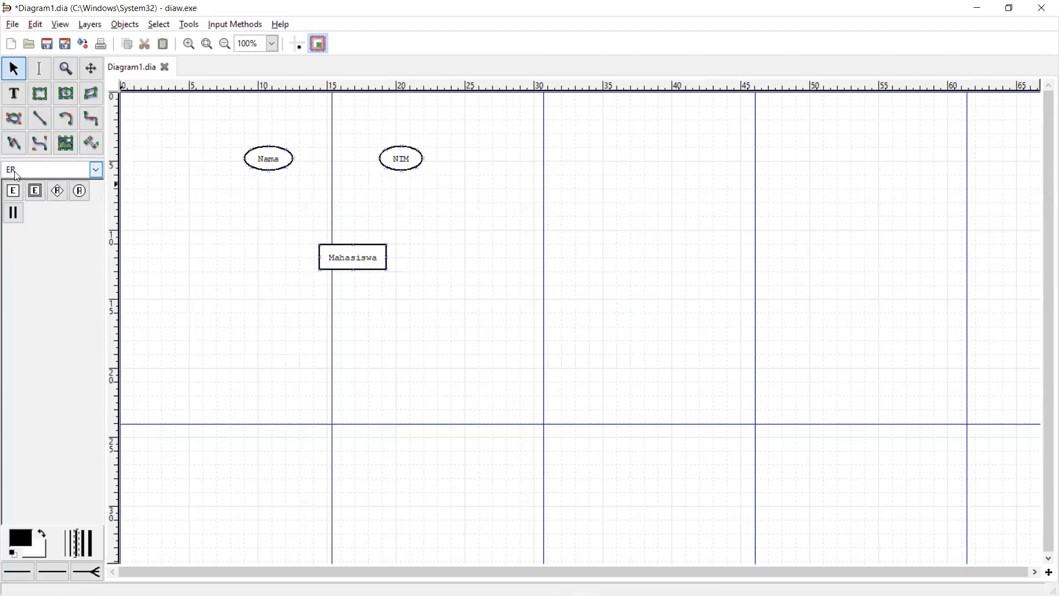
{"action": "left_click", "coordinate": [35, 171]}
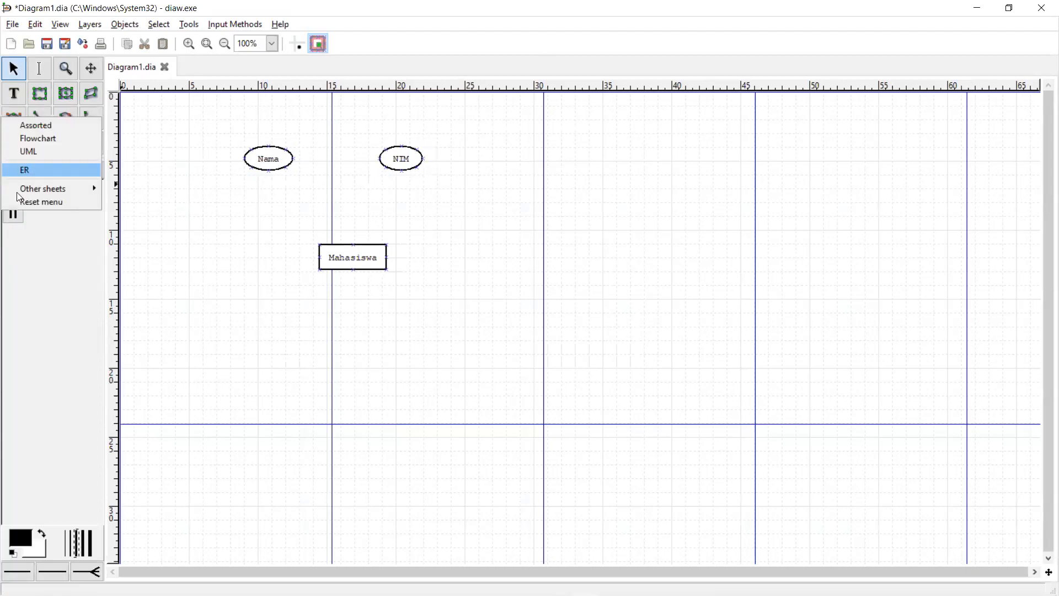
{"action": "left_click", "coordinate": [34, 170]}
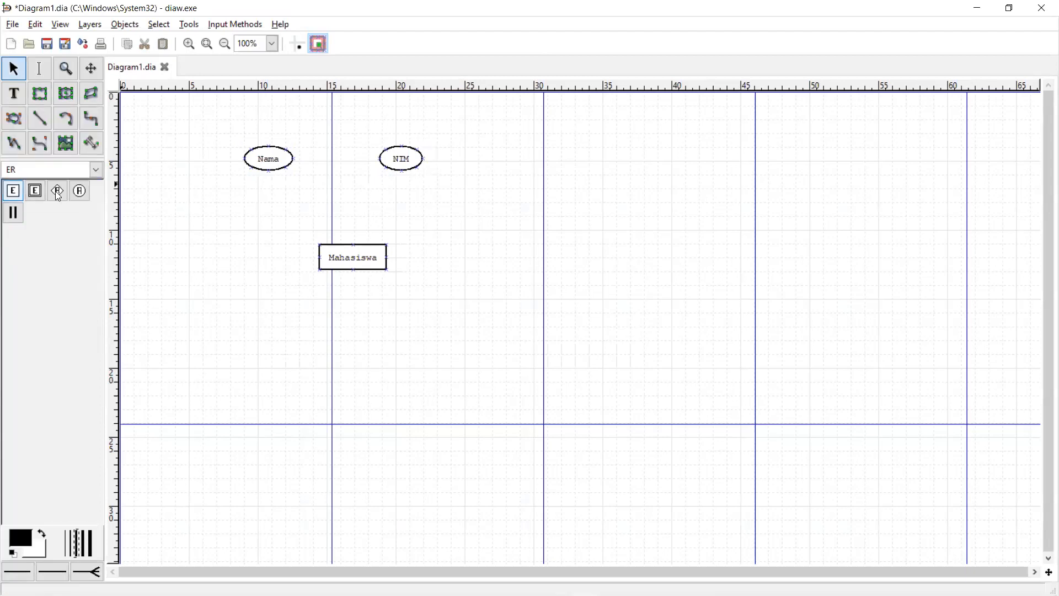
- Place a new Entity box with an Attribute ellipse above it, right of Mahasiswa
{"action": "left_click", "coordinate": [13, 193]}
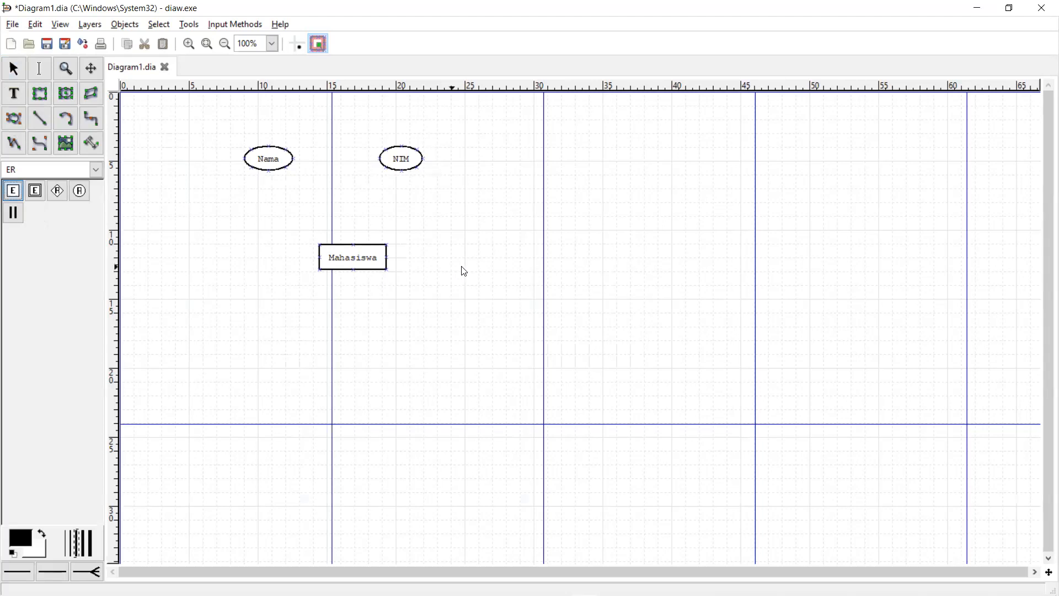
{"action": "left_click", "coordinate": [467, 270]}
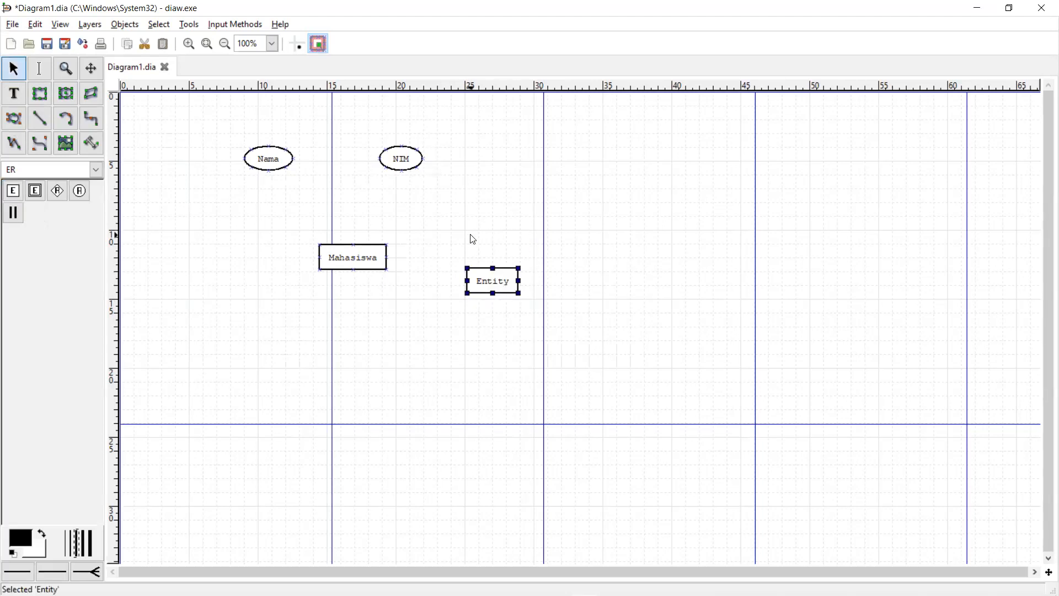
{"action": "left_click", "coordinate": [80, 190]}
{"action": "left_click", "coordinate": [206, 259]}
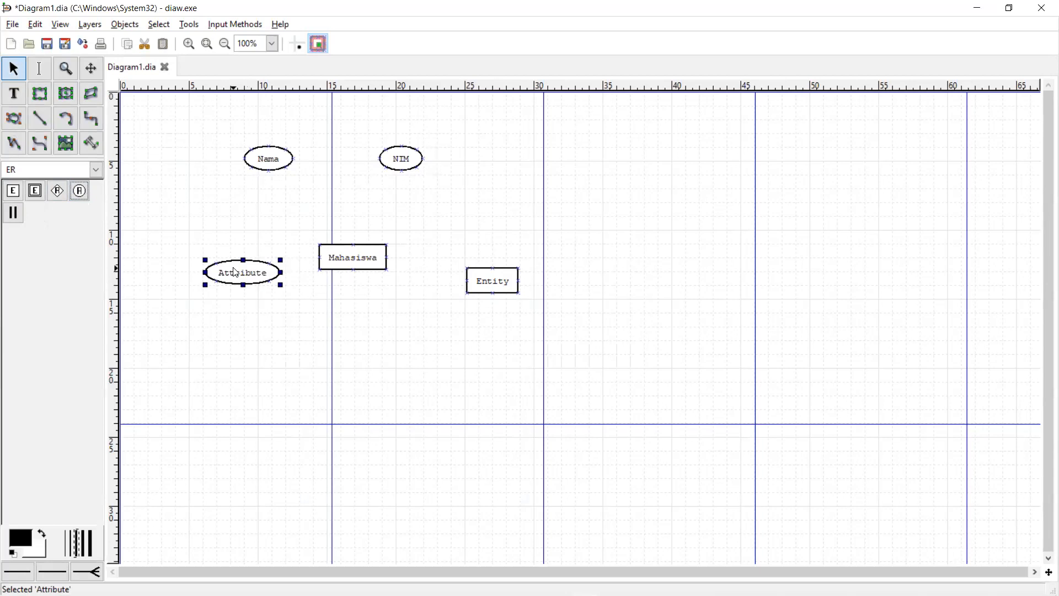
{"action": "left_click_drag", "start_coordinate": [237, 272], "coordinate": [585, 157]}
{"action": "left_click_drag", "start_coordinate": [510, 296], "coordinate": [612, 251]}
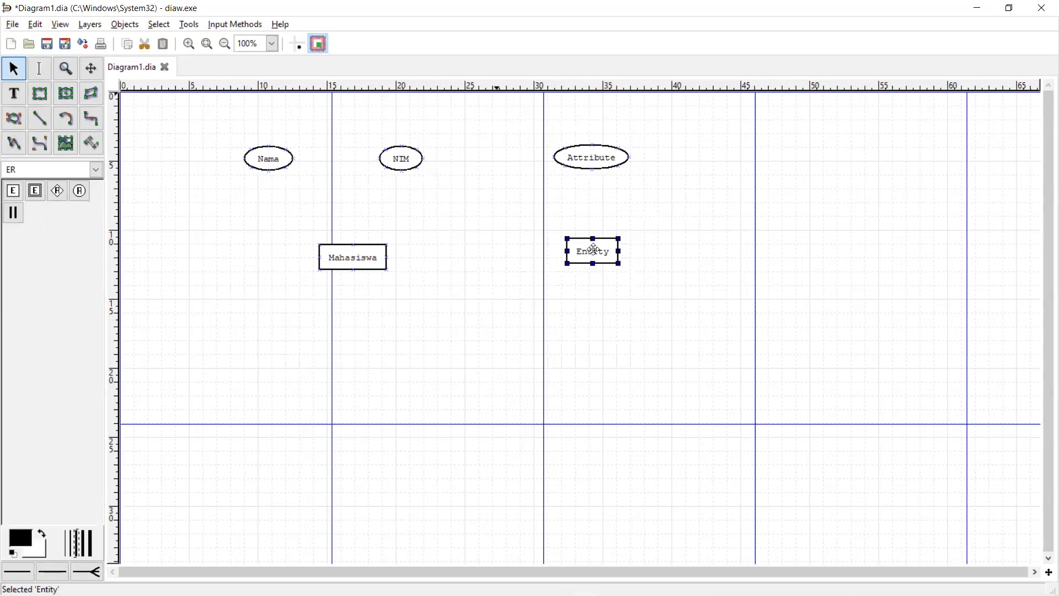
{"action": "left_click_drag", "start_coordinate": [593, 251], "coordinate": [594, 257]}
{"action": "left_click", "coordinate": [603, 164]}
{"action": "double_click", "coordinate": [595, 258]}
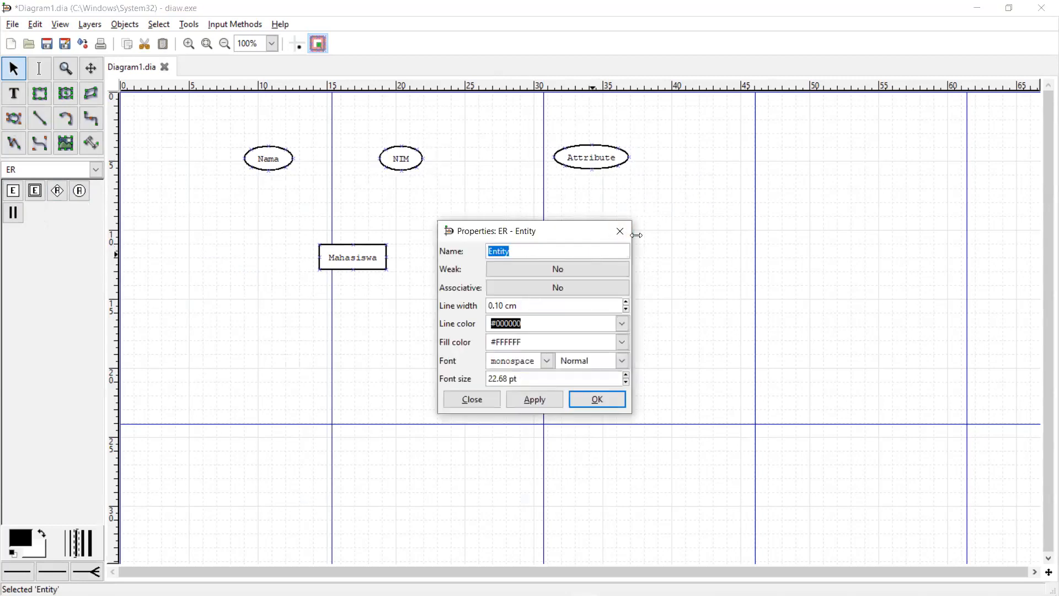
{"action": "left_click", "coordinate": [620, 231]}
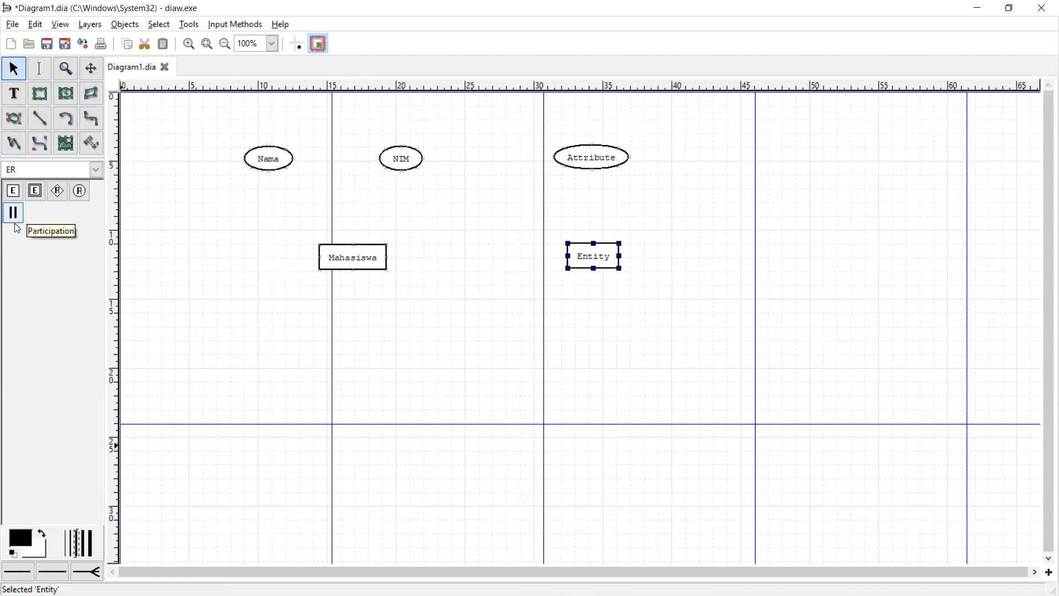
- Keep a plain line start style and shift Mahasiswa slightly left
{"action": "left_click", "coordinate": [18, 571]}
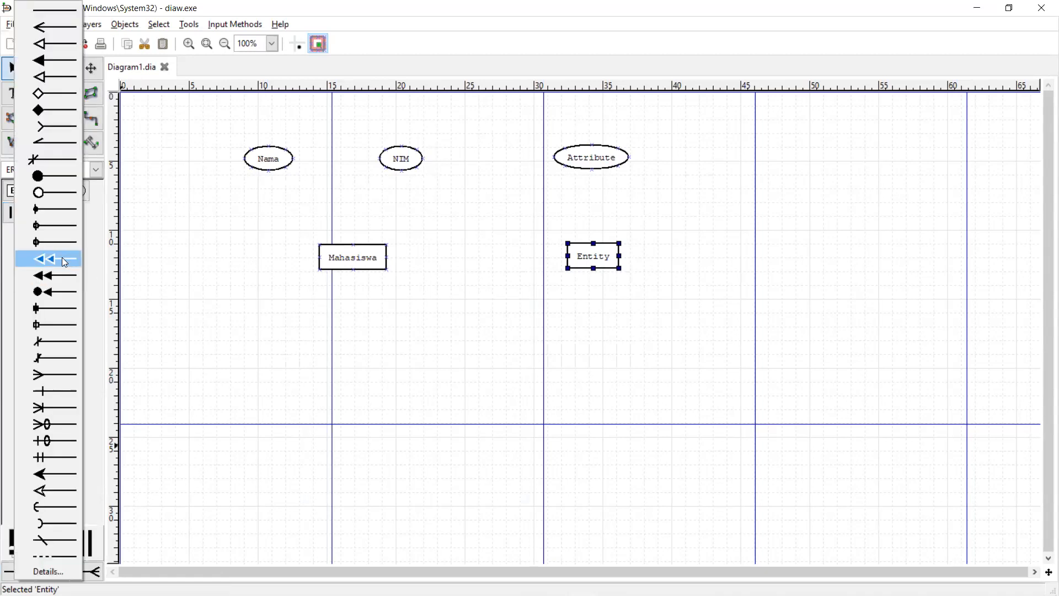
{"action": "left_click", "coordinate": [64, 10]}
{"action": "left_click", "coordinate": [318, 259]}
{"action": "left_click_drag", "start_coordinate": [318, 257], "coordinate": [296, 243]}
- Draw a participation line from Mahasiswa to the Nama attribute
{"action": "left_click", "coordinate": [14, 213]}
{"action": "left_click", "coordinate": [297, 257]}
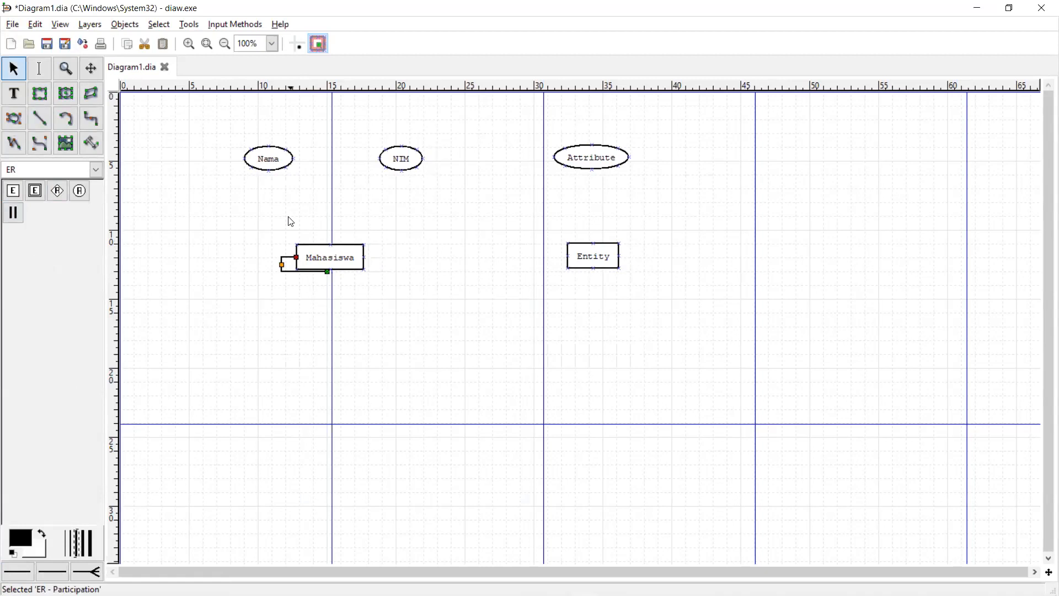
{"action": "left_click", "coordinate": [289, 162]}
{"action": "left_click", "coordinate": [326, 272]}
{"action": "left_click_drag", "start_coordinate": [326, 273], "coordinate": [269, 164]}
- Undo the line's connection, delete the leftover line, and move Mahasiswa up slightly
{"action": "left_click", "coordinate": [337, 257]}
{"action": "left_click_drag", "start_coordinate": [312, 251], "coordinate": [277, 266]}
{"action": "key", "text": "ctrl+z"}
{"action": "key", "text": "ctrl+z"}
{"action": "key", "text": "ctrl+z"}
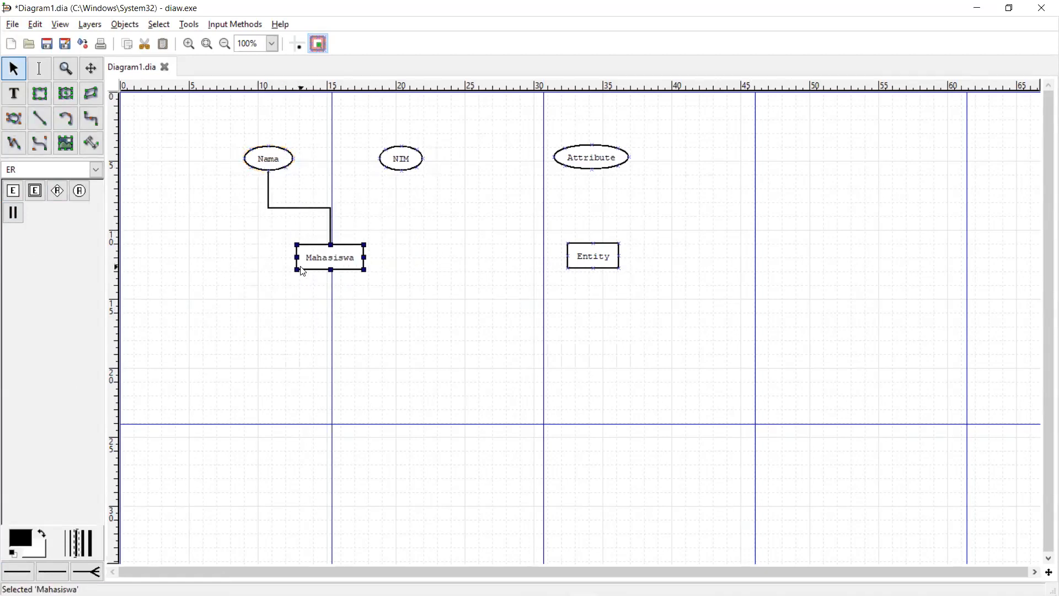
{"action": "key", "text": "ctrl+z"}
{"action": "left_click", "coordinate": [287, 273]}
{"action": "key", "text": "Delete"}
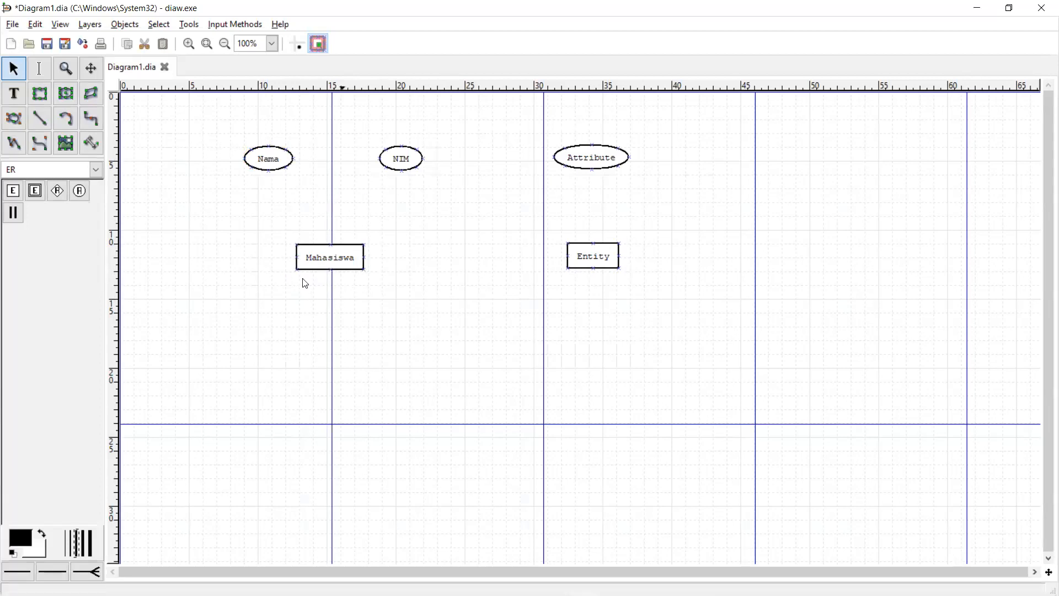
{"action": "left_click_drag", "start_coordinate": [336, 252], "coordinate": [336, 238]}
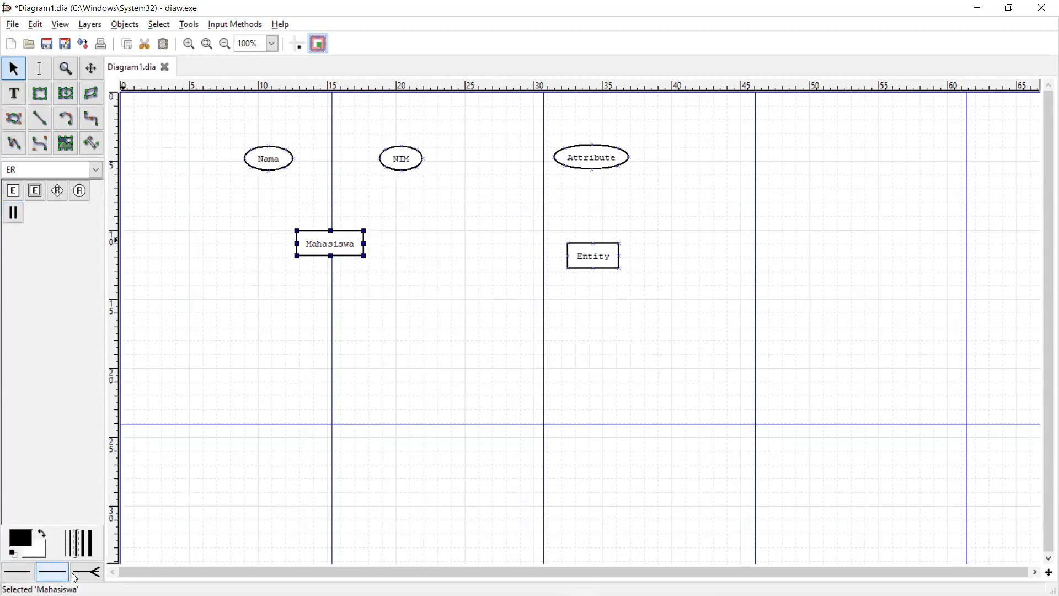
- Leave the line start style without an arrowhead
{"action": "left_click", "coordinate": [16, 573]}
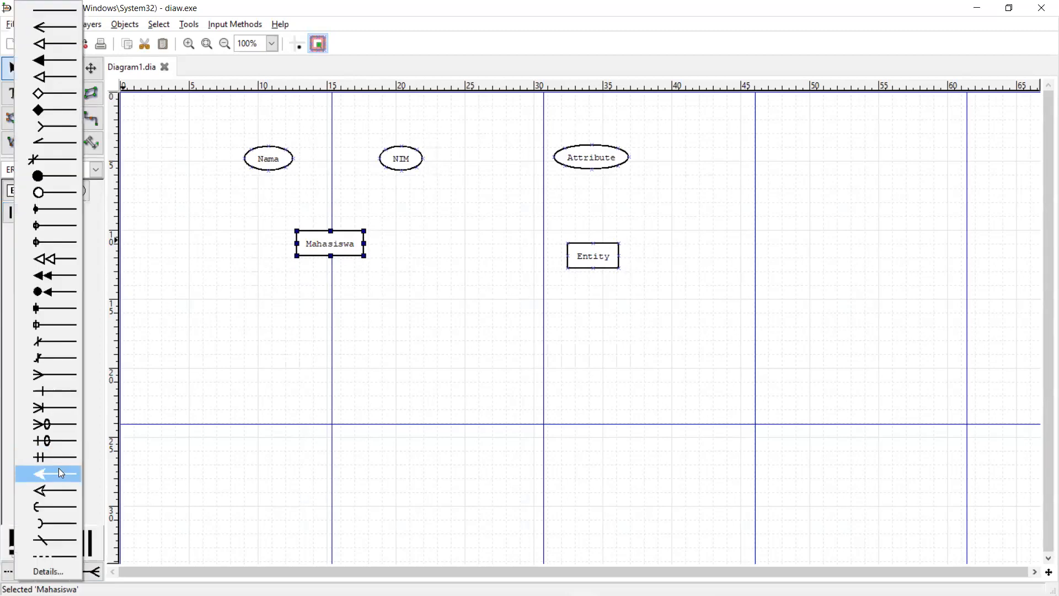
{"action": "left_click", "coordinate": [35, 12]}
{"action": "left_click", "coordinate": [16, 571]}
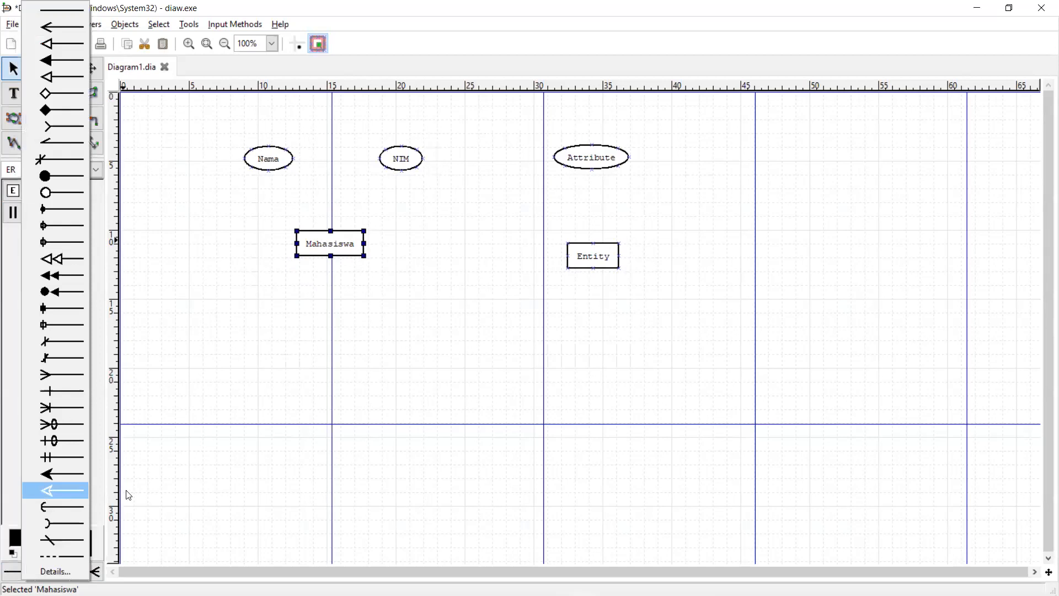
{"action": "left_click", "coordinate": [88, 578]}
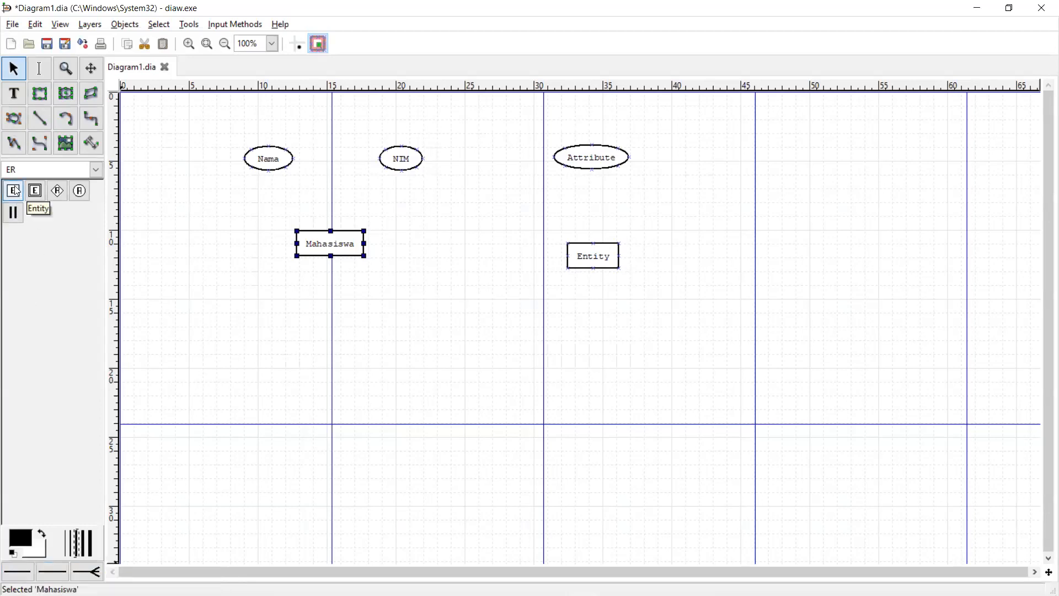
- Draw participation lines from Mahasiswa to Nama and to NIM
{"action": "left_click", "coordinate": [13, 213]}
{"action": "left_click", "coordinate": [298, 245]}
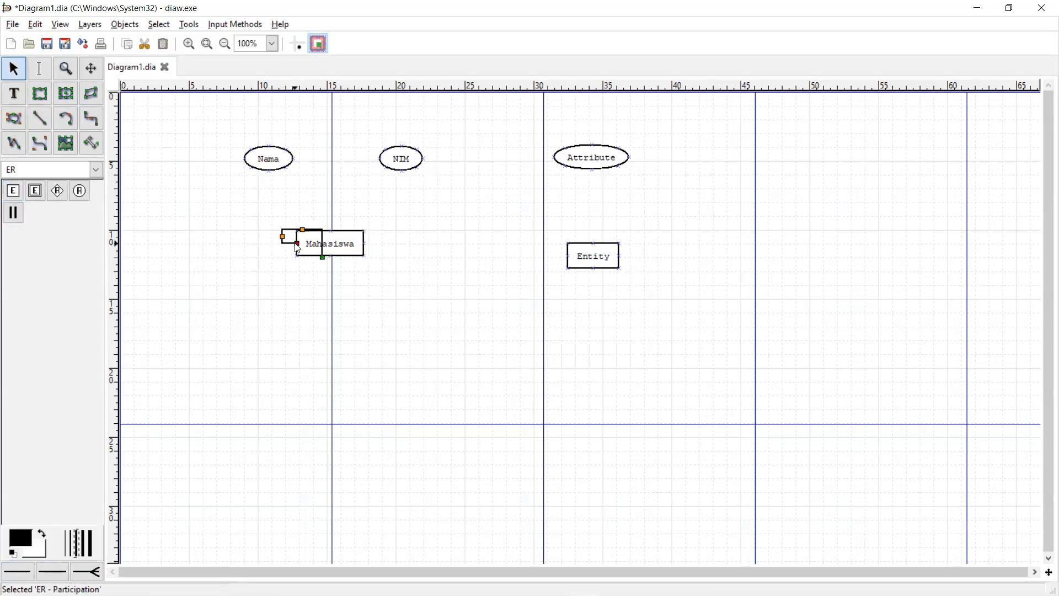
{"action": "left_click_drag", "start_coordinate": [322, 257], "coordinate": [292, 159]}
{"action": "left_click_drag", "start_coordinate": [326, 241], "coordinate": [353, 237]}
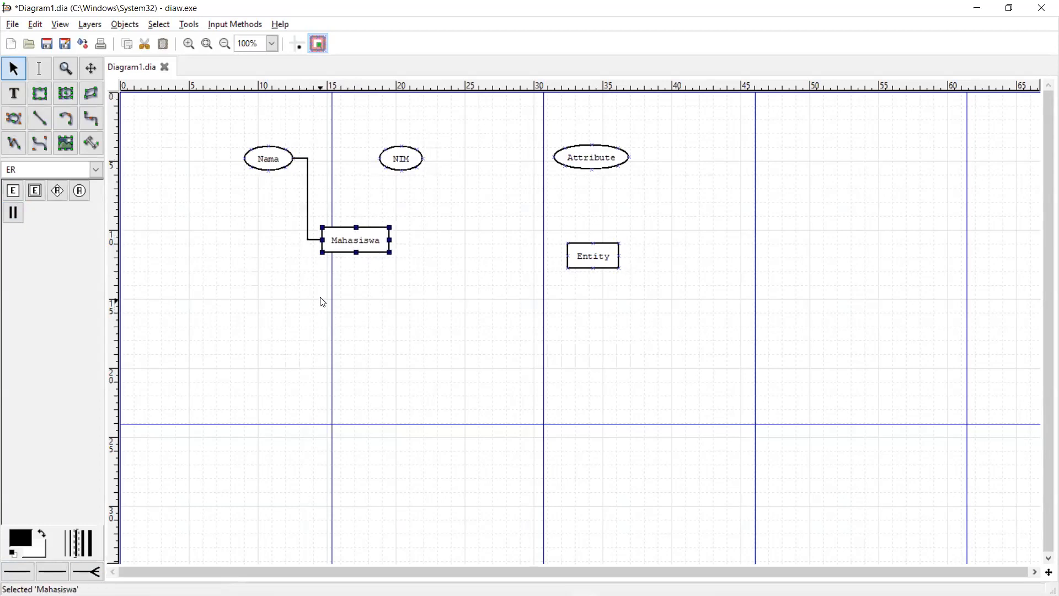
{"action": "left_click", "coordinate": [14, 212]}
{"action": "left_click_drag", "start_coordinate": [359, 232], "coordinate": [404, 159]}
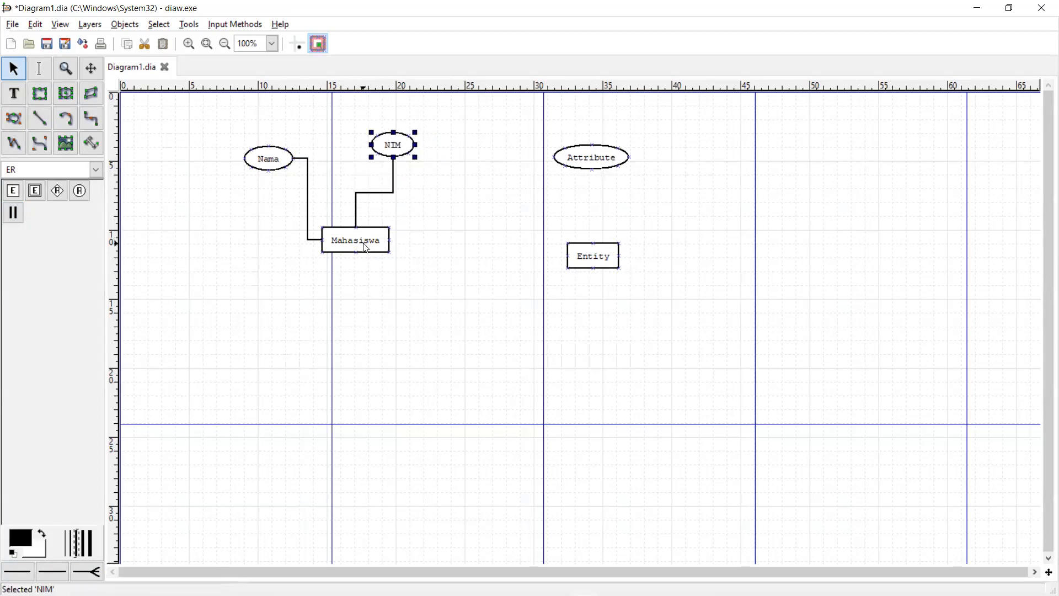
- Tidy Mahasiswa, Nama and NIM, and move the unnamed Entity-Attribute pair up and left
{"action": "mouse_move", "coordinate": [368, 247]}
{"action": "left_mouse_down"}
{"action": "mouse_move", "coordinate": [397, 270]}
{"action": "mouse_move", "coordinate": [311, 253]}
{"action": "mouse_move", "coordinate": [361, 242]}
{"action": "mouse_move", "coordinate": [326, 277]}
{"action": "mouse_move", "coordinate": [345, 254]}
{"action": "mouse_move", "coordinate": [390, 253]}
{"action": "mouse_move", "coordinate": [381, 253]}
{"action": "left_mouse_up"}
{"action": "left_click_drag", "start_coordinate": [268, 160], "coordinate": [246, 161]}
{"action": "left_click", "coordinate": [377, 163]}
{"action": "left_click_drag", "start_coordinate": [376, 162], "coordinate": [366, 169]}
{"action": "left_click", "coordinate": [371, 248]}
{"action": "left_click_drag", "start_coordinate": [371, 249], "coordinate": [338, 247]}
{"action": "left_click_drag", "start_coordinate": [592, 248], "coordinate": [533, 232]}
{"action": "left_click_drag", "start_coordinate": [589, 159], "coordinate": [525, 144]}
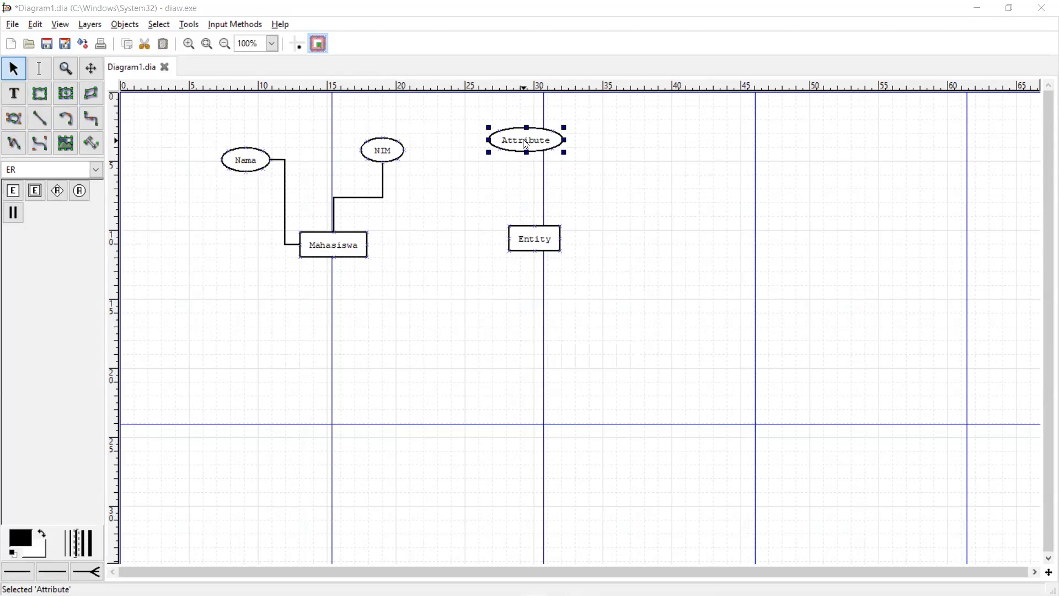
- Rename the second Entity box to Prodi
{"action": "double_click", "coordinate": [543, 239]}
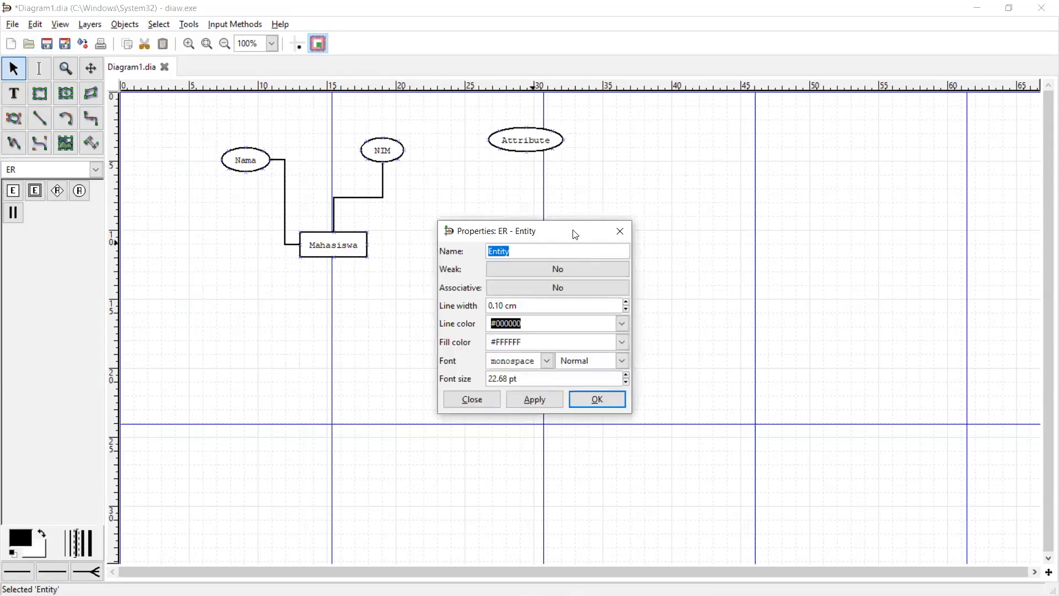
{"action": "left_click_drag", "start_coordinate": [578, 234], "coordinate": [738, 233]}
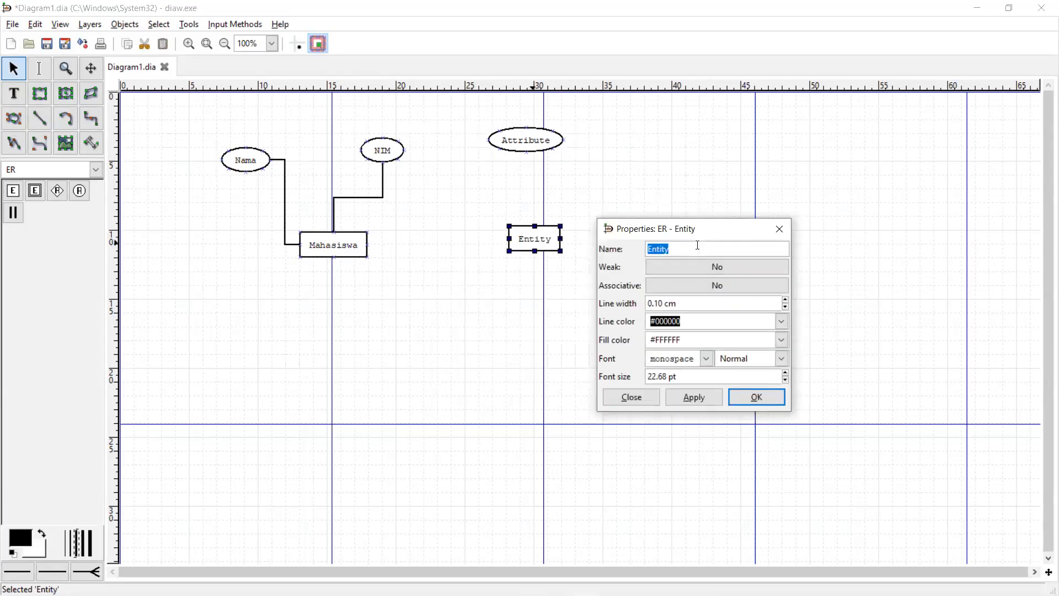
{"action": "type", "text": "PRO"}
{"action": "key", "text": "BackSpace"}
{"action": "key", "text": "BackSpace"}
{"action": "key", "text": "BackSpace"}
{"action": "type", "text": "rodi"}
{"action": "left_click", "coordinate": [757, 397]}
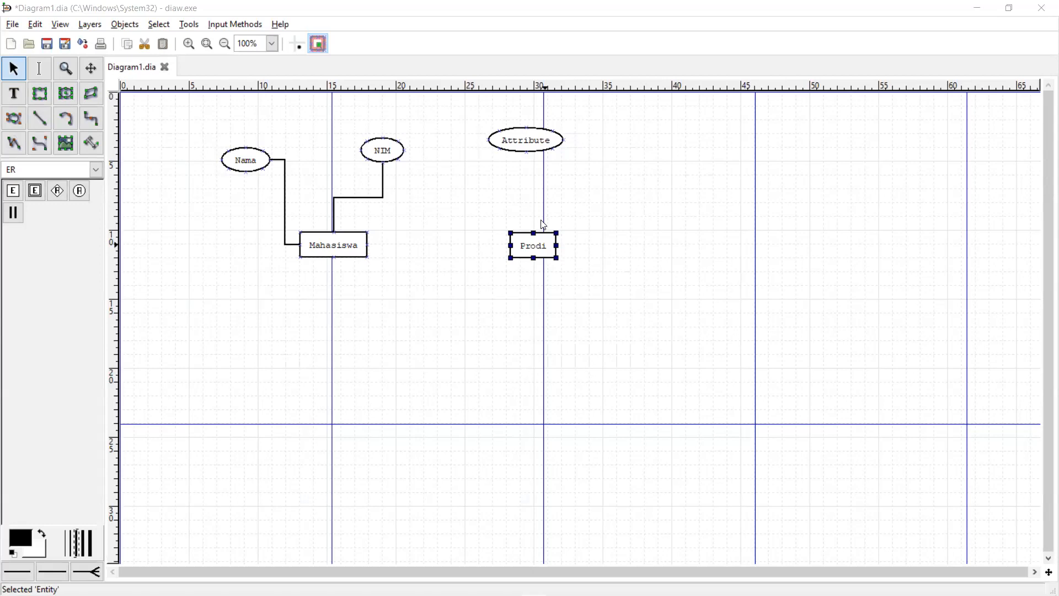
- Move the Attribute ellipse beside Prodi and rename it Nama
{"action": "left_click_drag", "start_coordinate": [532, 140], "coordinate": [544, 153]}
{"action": "double_click", "coordinate": [544, 153]}
{"action": "left_click", "coordinate": [550, 234]}
{"action": "left_click_drag", "start_coordinate": [520, 228], "coordinate": [480, 223]}
{"action": "type", "text": "Nama"}
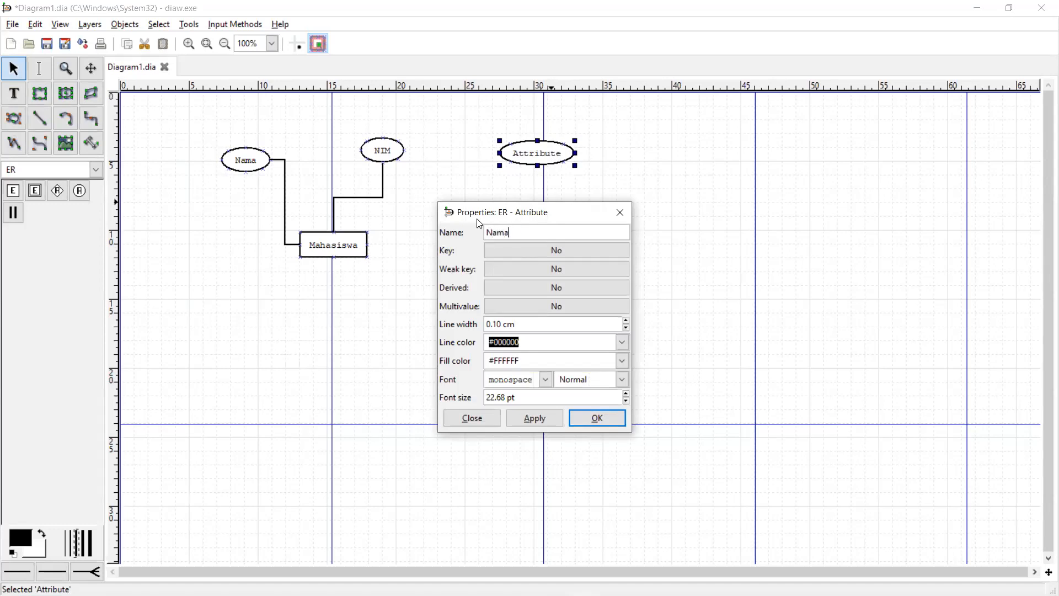
{"action": "left_click", "coordinate": [595, 421]}
- Add two more attribute ellipses near Prodi, naming them Kode and Jenjang
{"action": "left_click", "coordinate": [77, 193]}
{"action": "left_click", "coordinate": [596, 173]}
{"action": "left_click_drag", "start_coordinate": [642, 188], "coordinate": [617, 181]}
{"action": "double_click", "coordinate": [601, 179]}
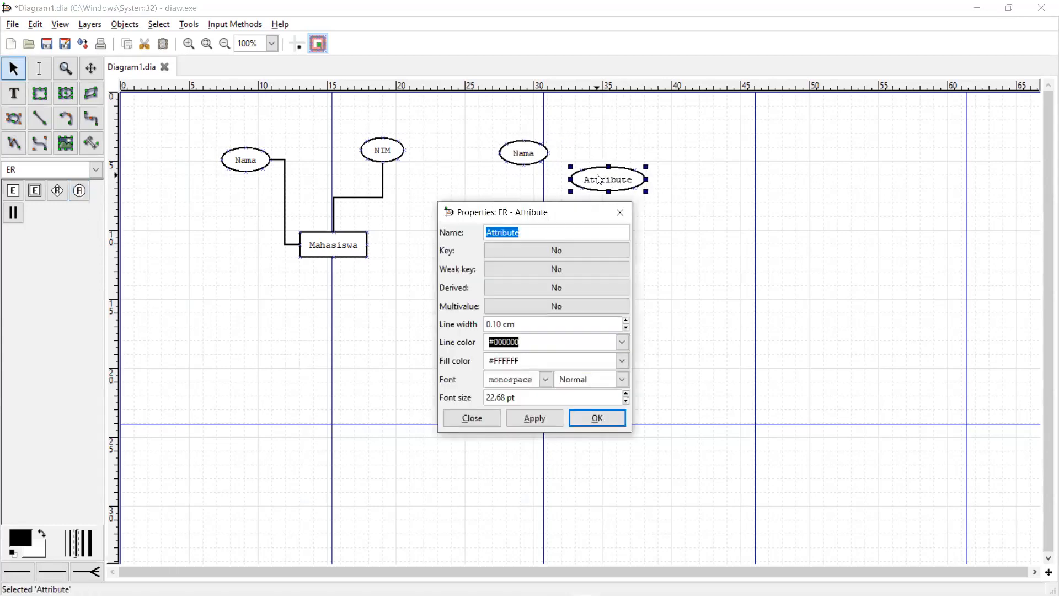
{"action": "type", "text": "Kode"}
{"action": "left_click", "coordinate": [597, 418]}
{"action": "left_click", "coordinate": [79, 190]}
{"action": "left_click", "coordinate": [620, 220]}
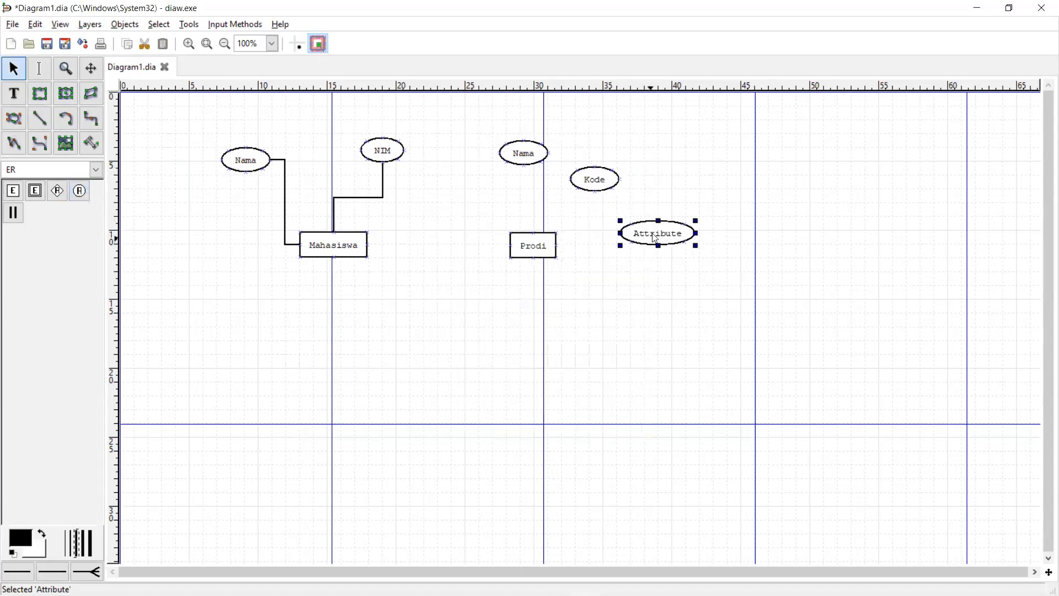
{"action": "double_click", "coordinate": [654, 238]}
{"action": "type", "text": "Jen"}
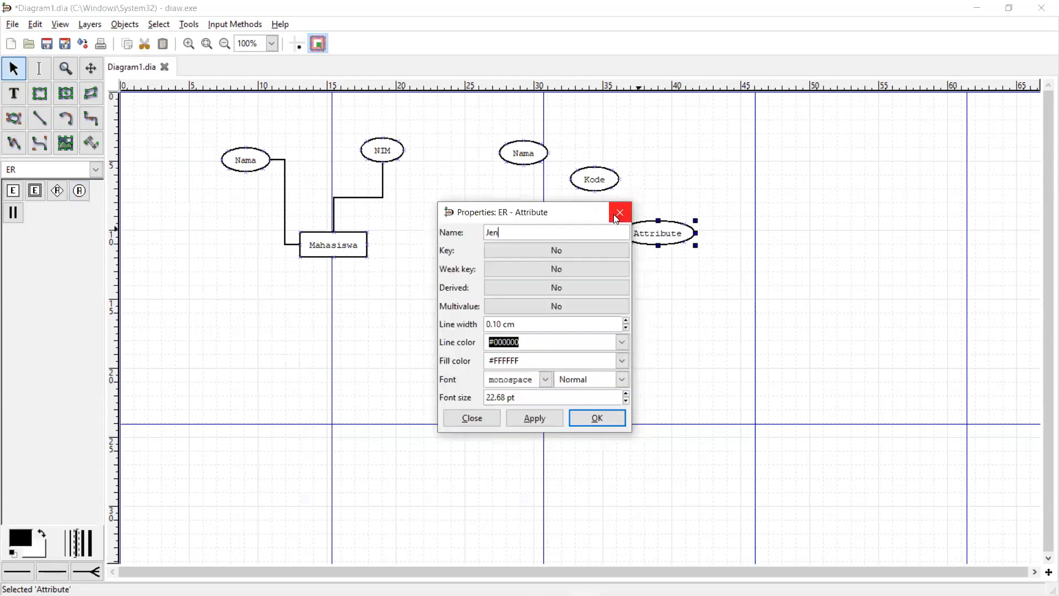
{"action": "type", "text": "jang"}
- Confirm the Jenjang name and rearrange NIM, Nama and Mahasiswa on the left
{"action": "left_click", "coordinate": [597, 417]}
{"action": "left_click_drag", "start_coordinate": [395, 154], "coordinate": [364, 131]}
{"action": "left_click", "coordinate": [246, 153]}
{"action": "left_click_drag", "start_coordinate": [235, 148], "coordinate": [223, 144]}
{"action": "mouse_move", "coordinate": [334, 245]}
{"action": "left_mouse_down"}
{"action": "mouse_move", "coordinate": [345, 241]}
{"action": "mouse_move", "coordinate": [334, 241]}
{"action": "left_mouse_up"}
{"action": "left_click_drag", "start_coordinate": [357, 136], "coordinate": [363, 147]}
{"action": "left_click_drag", "start_coordinate": [247, 160], "coordinate": [238, 181]}
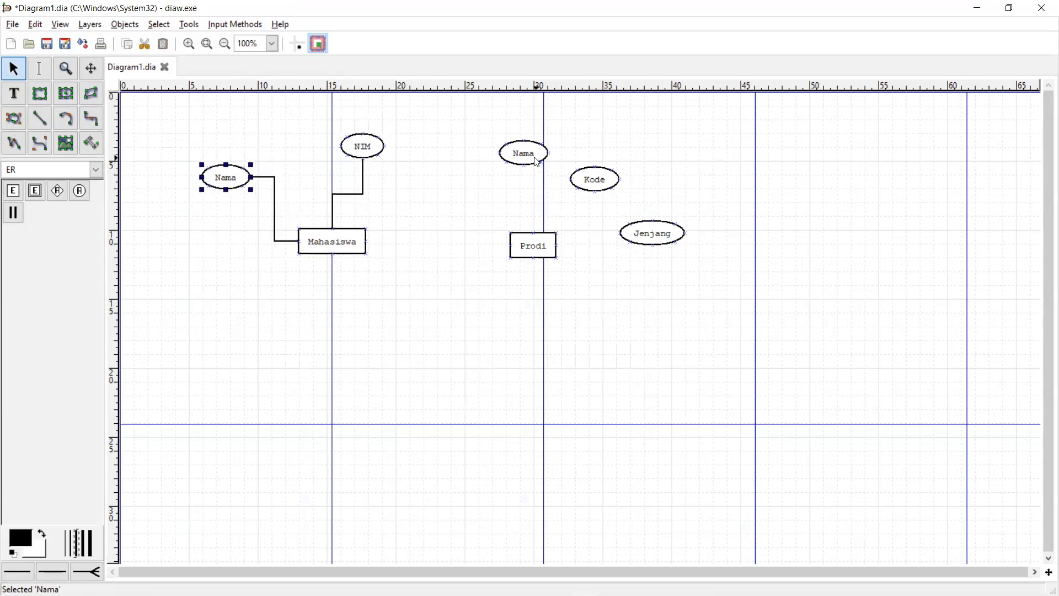
- Shift Prodi right and spread Nama, Kode and Jenjang around it
{"action": "left_click_drag", "start_coordinate": [546, 156], "coordinate": [573, 150]}
{"action": "left_click_drag", "start_coordinate": [594, 177], "coordinate": [639, 183]}
{"action": "left_click_drag", "start_coordinate": [655, 228], "coordinate": [739, 242]}
{"action": "left_click_drag", "start_coordinate": [558, 251], "coordinate": [677, 245]}
{"action": "left_click_drag", "start_coordinate": [660, 180], "coordinate": [693, 165]}
{"action": "left_click_drag", "start_coordinate": [569, 154], "coordinate": [625, 148]}
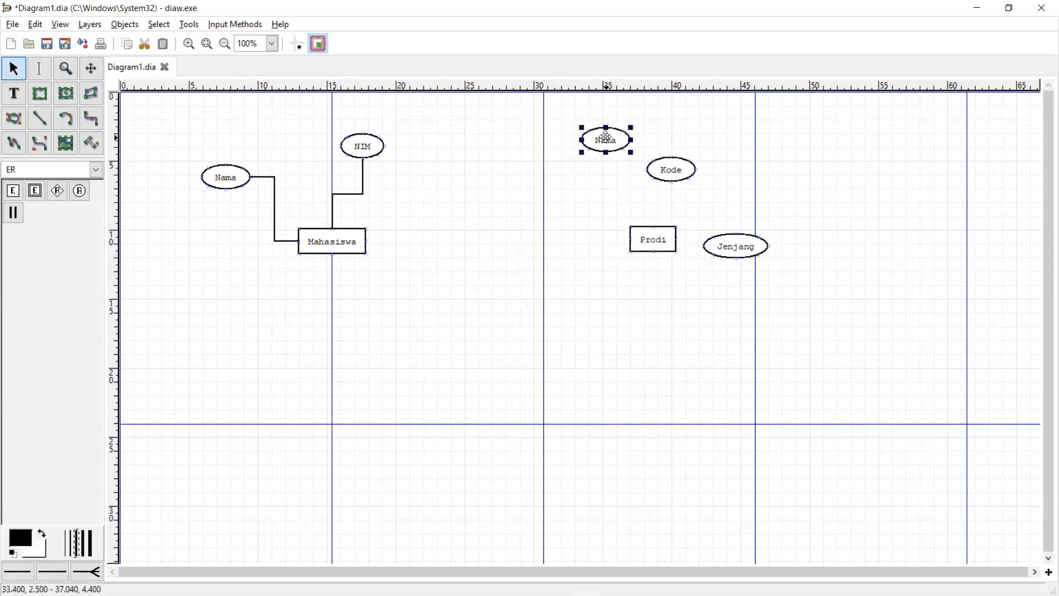
{"action": "left_click_drag", "start_coordinate": [705, 236], "coordinate": [739, 226]}
{"action": "left_click_drag", "start_coordinate": [680, 174], "coordinate": [699, 173]}
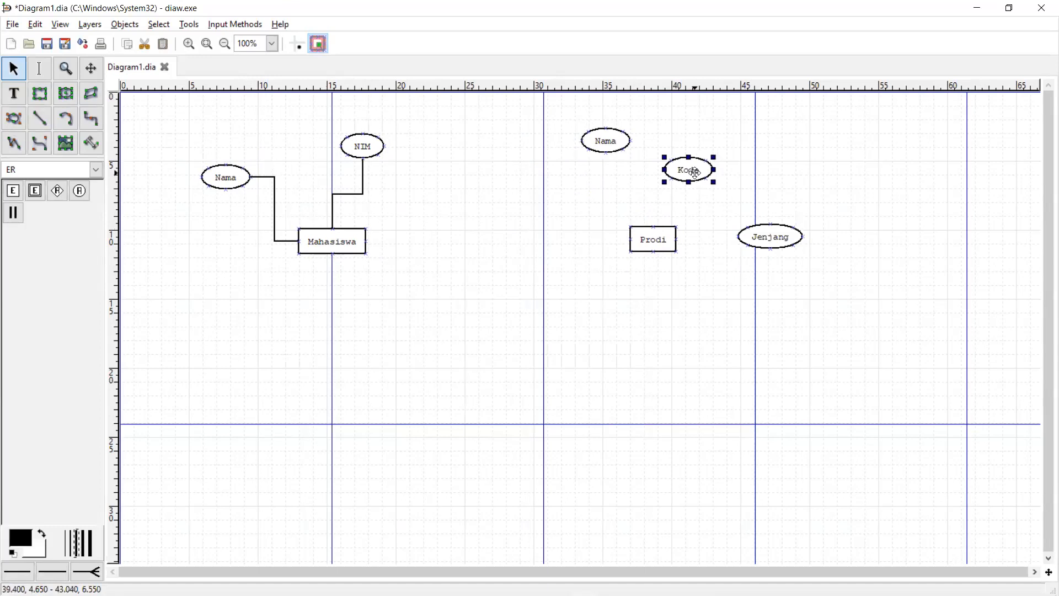
- Draw participation lines from Prodi to Nama, Kode and Jenjang
{"action": "left_click", "coordinate": [13, 213]}
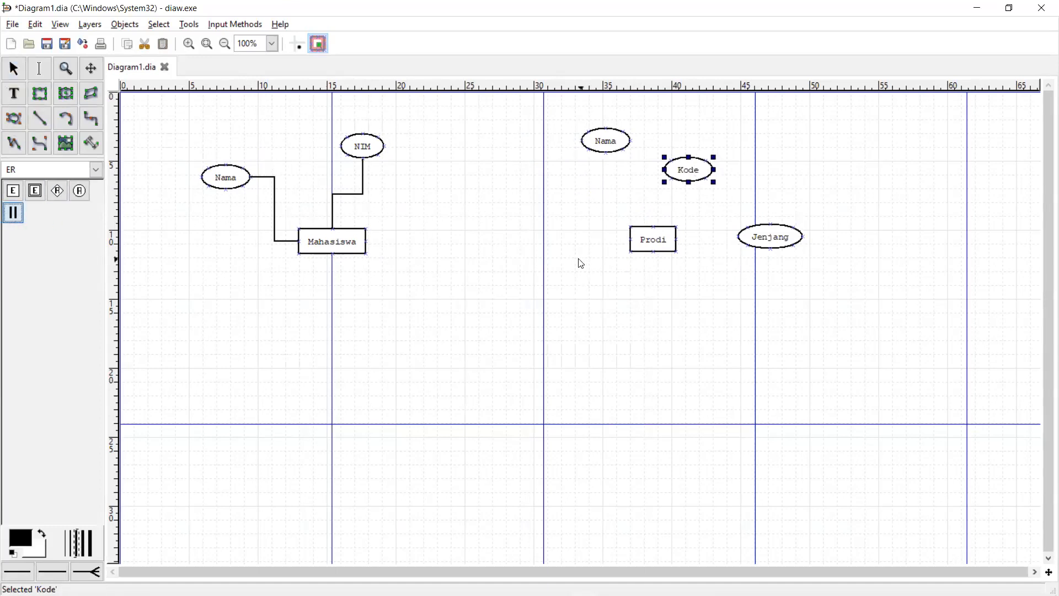
{"action": "left_click", "coordinate": [640, 229]}
{"action": "left_click_drag", "start_coordinate": [677, 240], "coordinate": [607, 146]}
{"action": "left_click", "coordinate": [14, 213]}
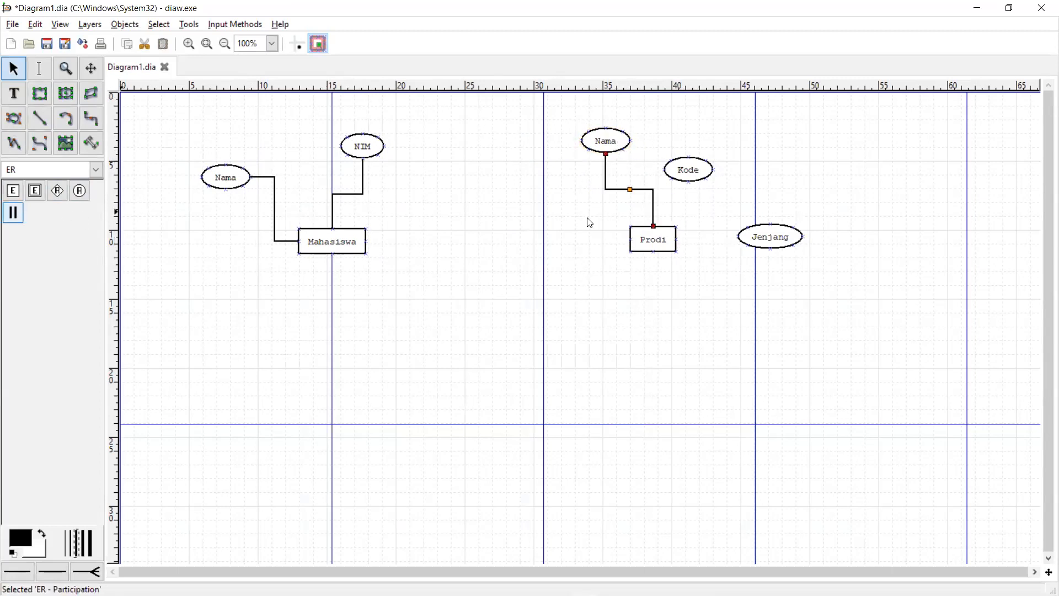
{"action": "left_click", "coordinate": [667, 247]}
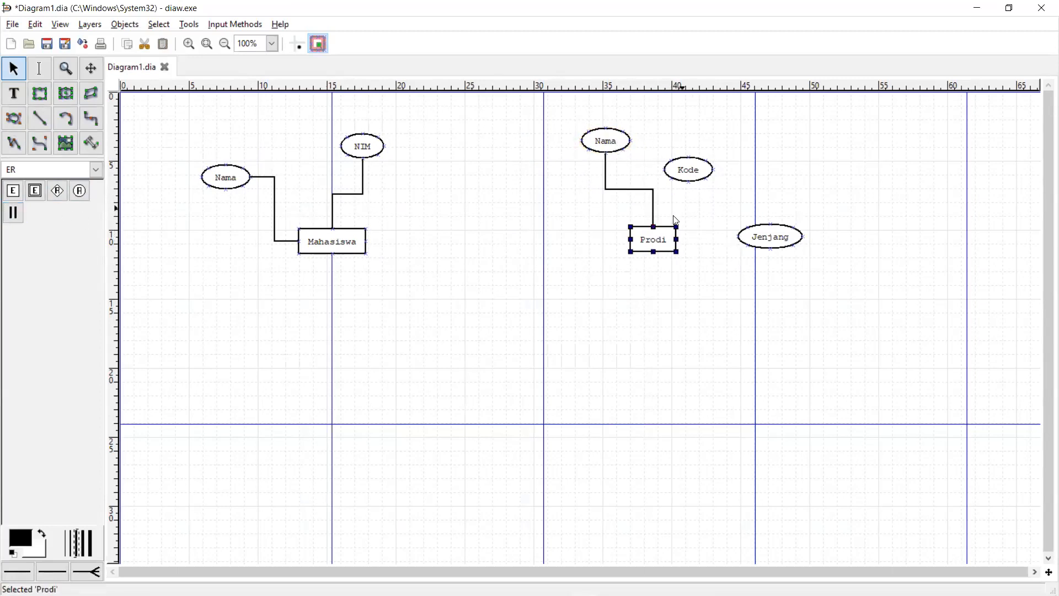
{"action": "left_click", "coordinate": [13, 213]}
{"action": "left_click_drag", "start_coordinate": [677, 240], "coordinate": [690, 177]}
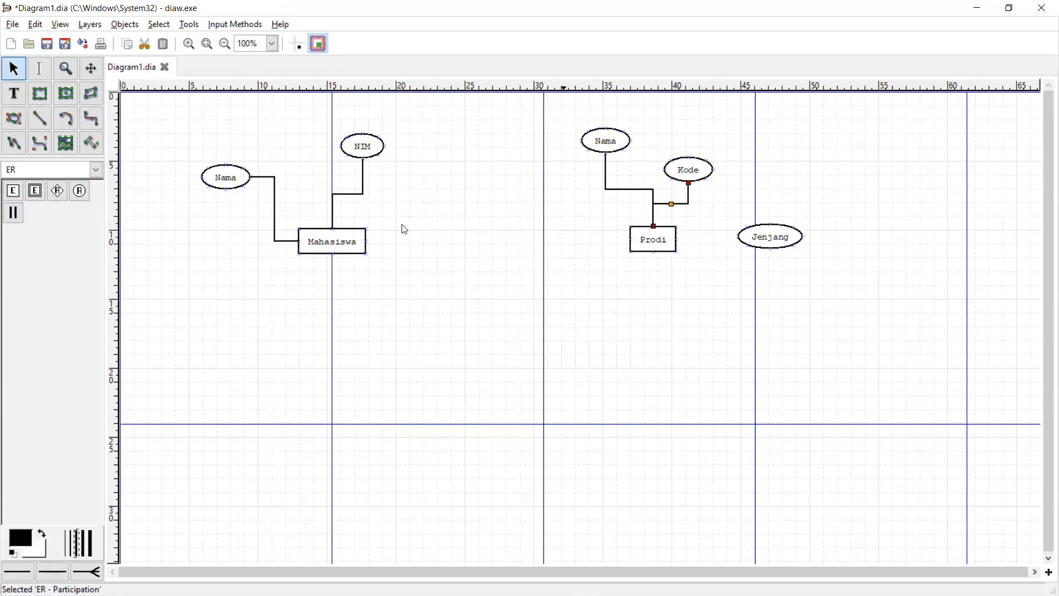
{"action": "left_click", "coordinate": [13, 213]}
{"action": "mouse_move", "coordinate": [674, 243]}
{"action": "left_mouse_down"}
{"action": "mouse_move", "coordinate": [695, 262]}
{"action": "mouse_move", "coordinate": [695, 246]}
{"action": "mouse_move", "coordinate": [745, 243]}
{"action": "mouse_move", "coordinate": [836, 220]}
{"action": "mouse_move", "coordinate": [830, 212]}
{"action": "left_mouse_up"}
- Tidy the Kode, Nama and Jenjang ellipses closer around Prodi
{"action": "left_click_drag", "start_coordinate": [710, 163], "coordinate": [743, 149]}
{"action": "left_click_drag", "start_coordinate": [601, 142], "coordinate": [620, 150]}
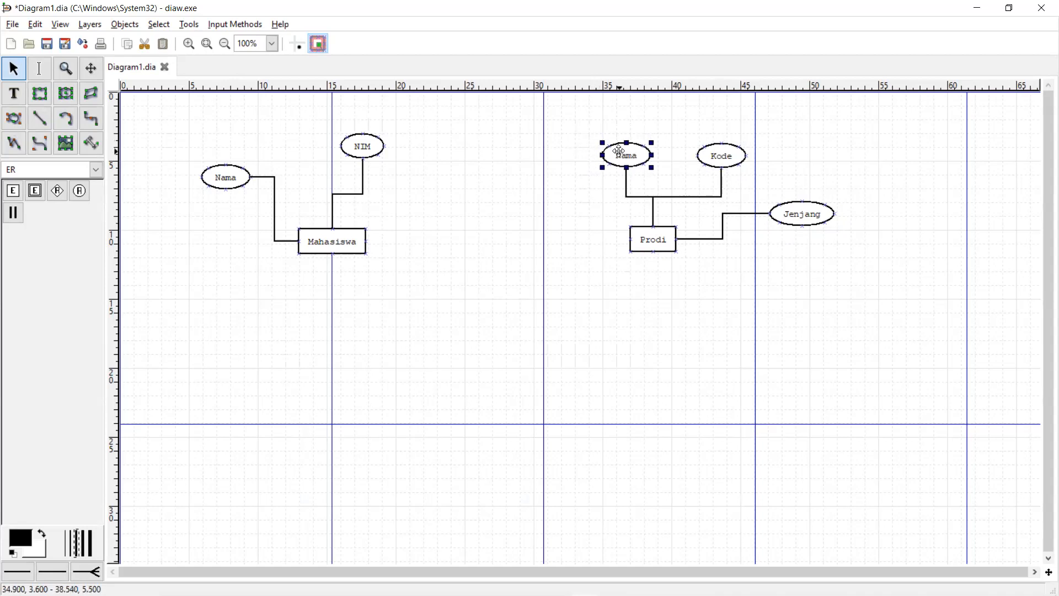
{"action": "left_click_drag", "start_coordinate": [730, 154], "coordinate": [710, 155]}
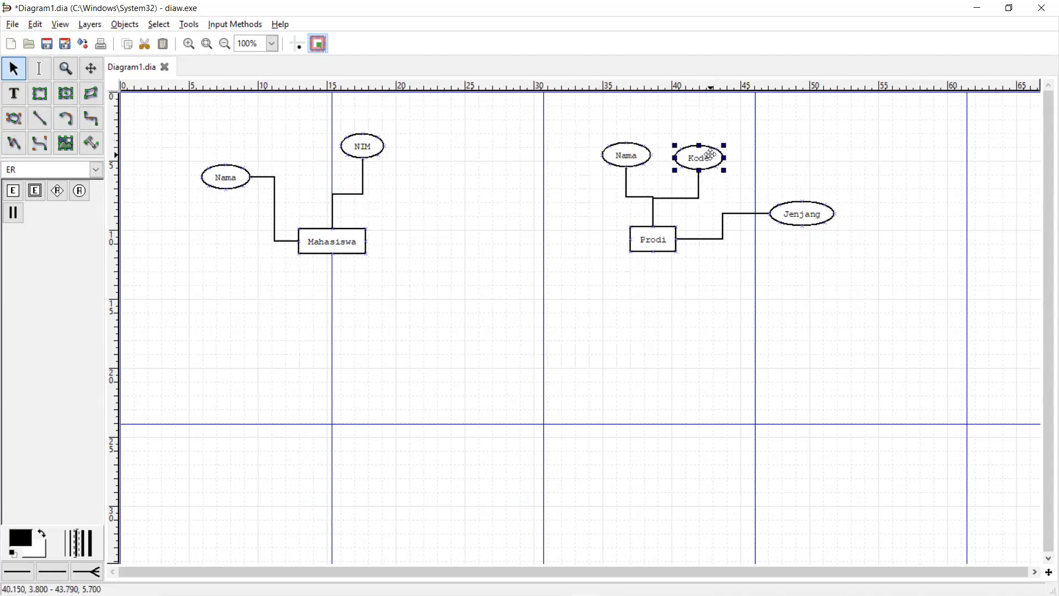
{"action": "left_click_drag", "start_coordinate": [797, 206], "coordinate": [751, 210]}
{"action": "left_click", "coordinate": [696, 158]}
{"action": "left_click_drag", "start_coordinate": [696, 158], "coordinate": [695, 159]}
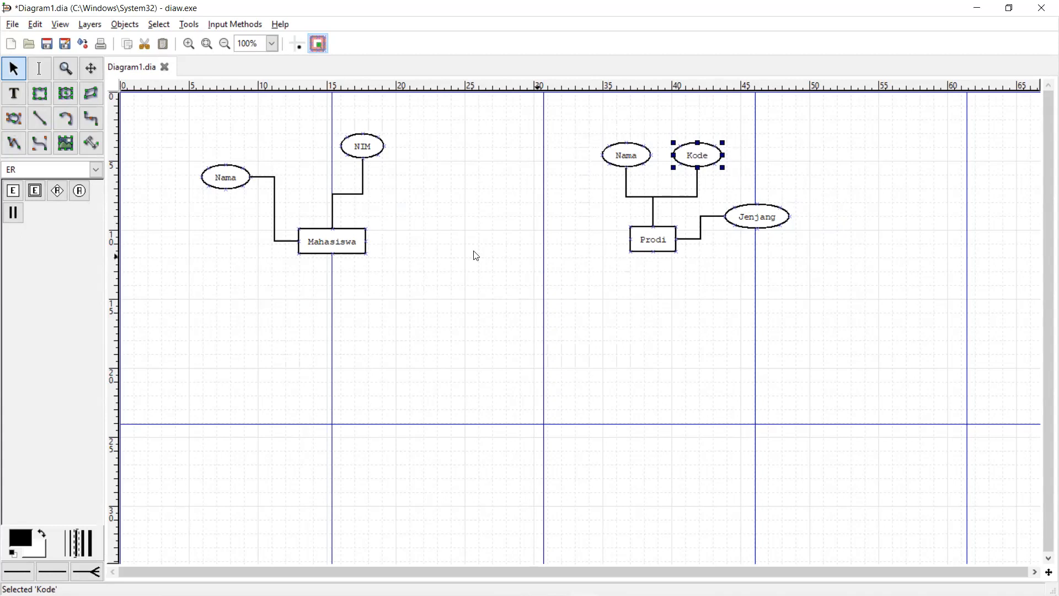
{"action": "key", "text": "alt+Tab"}
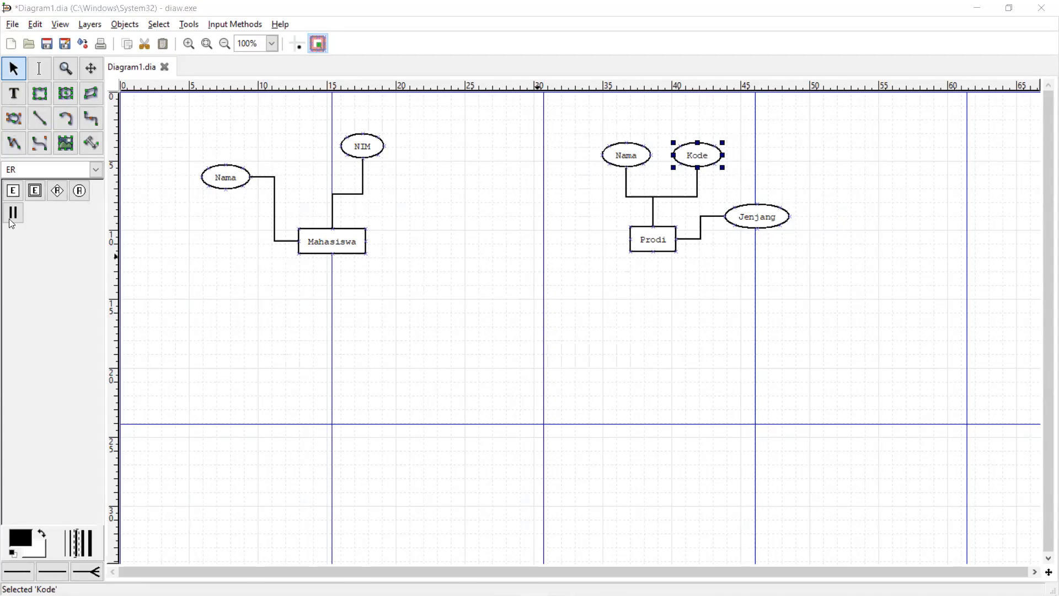
{"action": "left_click", "coordinate": [52, 195]}
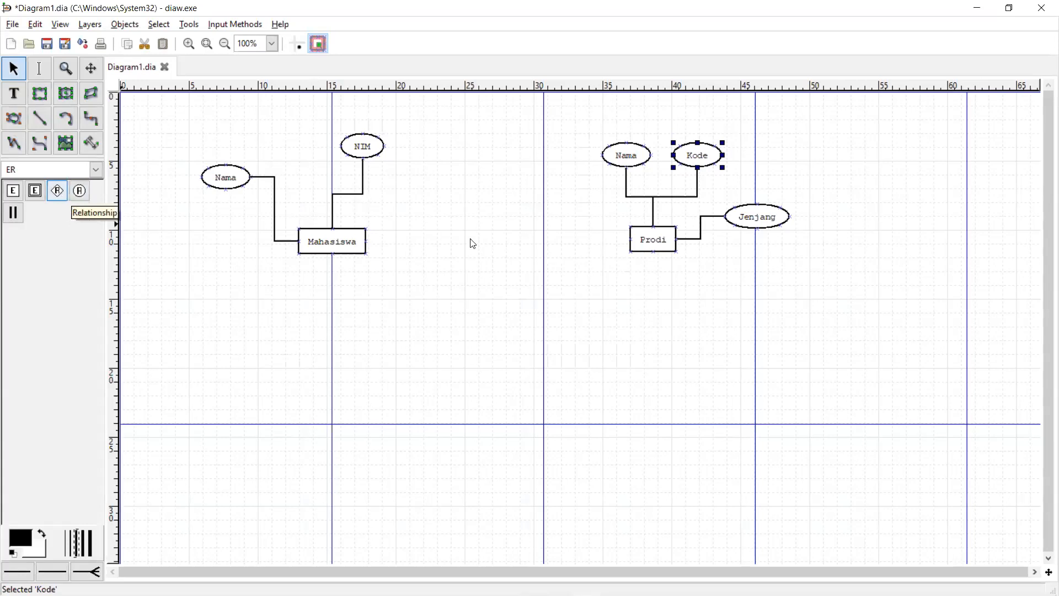
{"action": "left_click", "coordinate": [59, 192]}
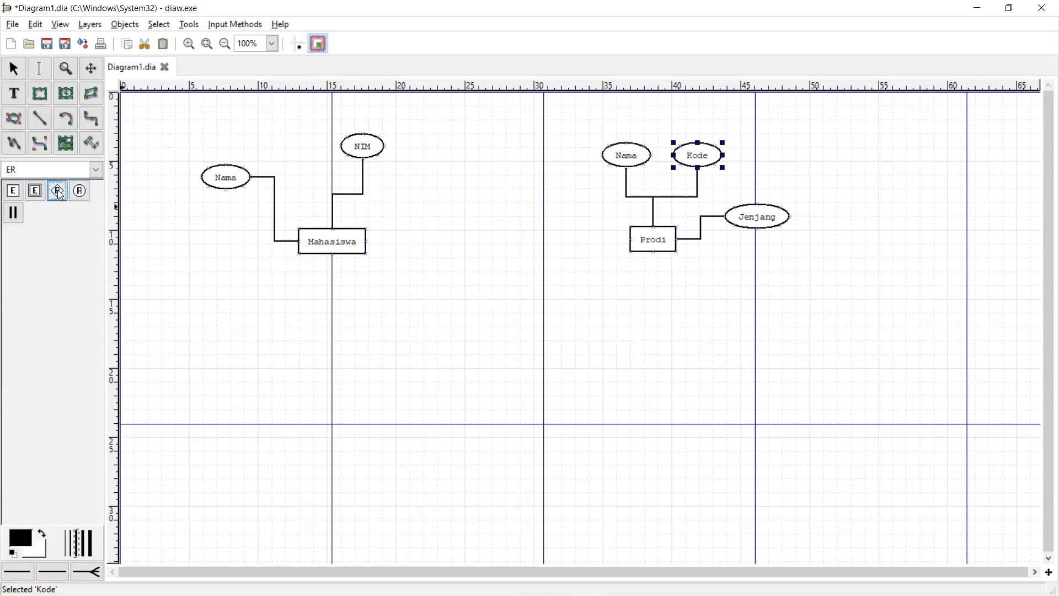
- Place a Relationship diamond between Mahasiswa and Prodi
{"action": "left_click", "coordinate": [533, 263]}
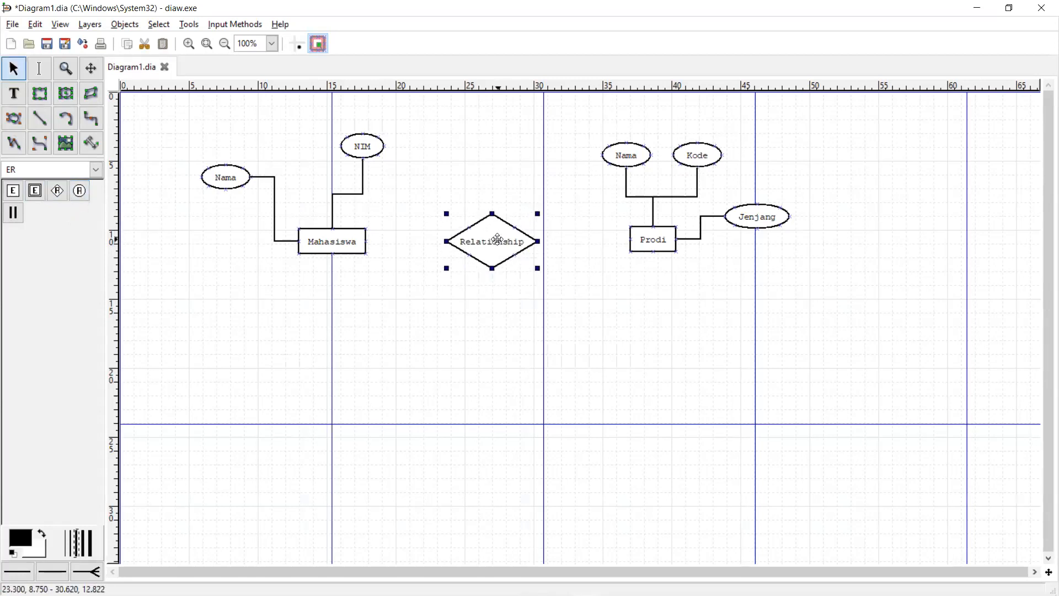
{"action": "left_click_drag", "start_coordinate": [500, 249], "coordinate": [497, 253]}
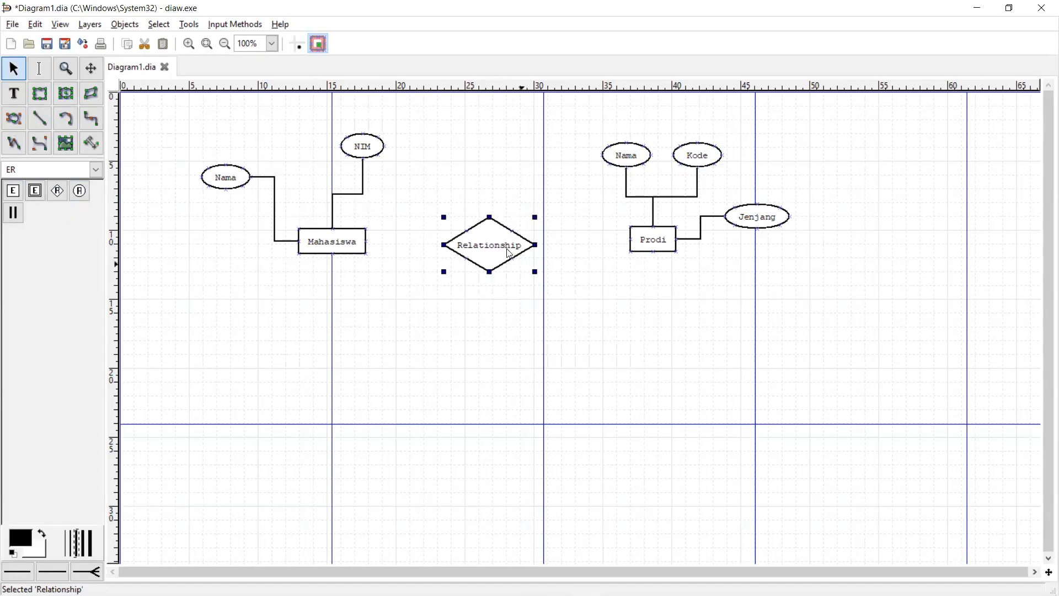
{"action": "left_click", "coordinate": [350, 248]}
{"action": "left_click_drag", "start_coordinate": [508, 253], "coordinate": [498, 238]}
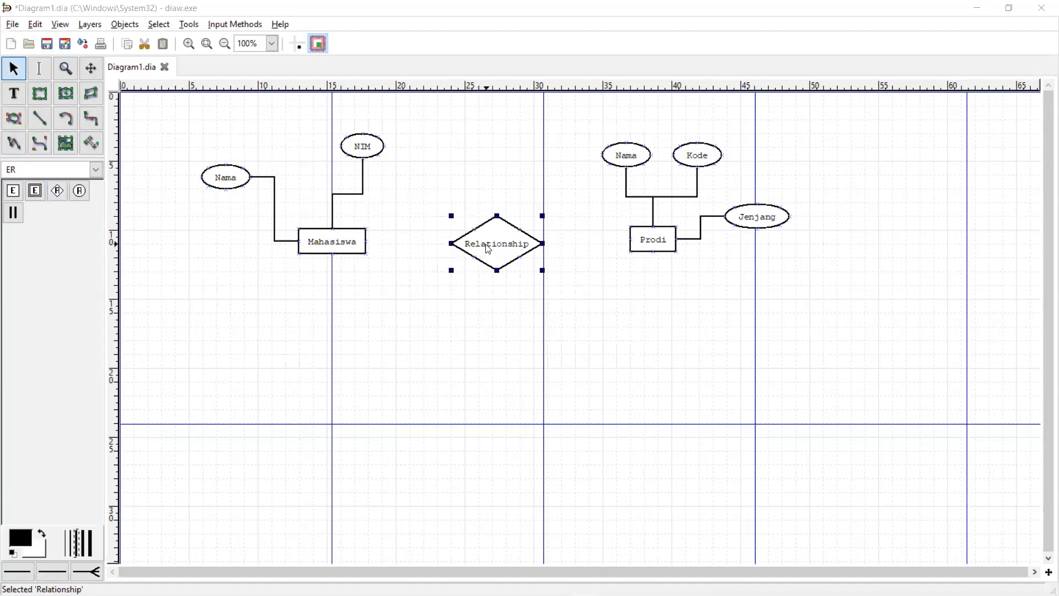
{"action": "left_click_drag", "start_coordinate": [504, 234], "coordinate": [507, 227]}
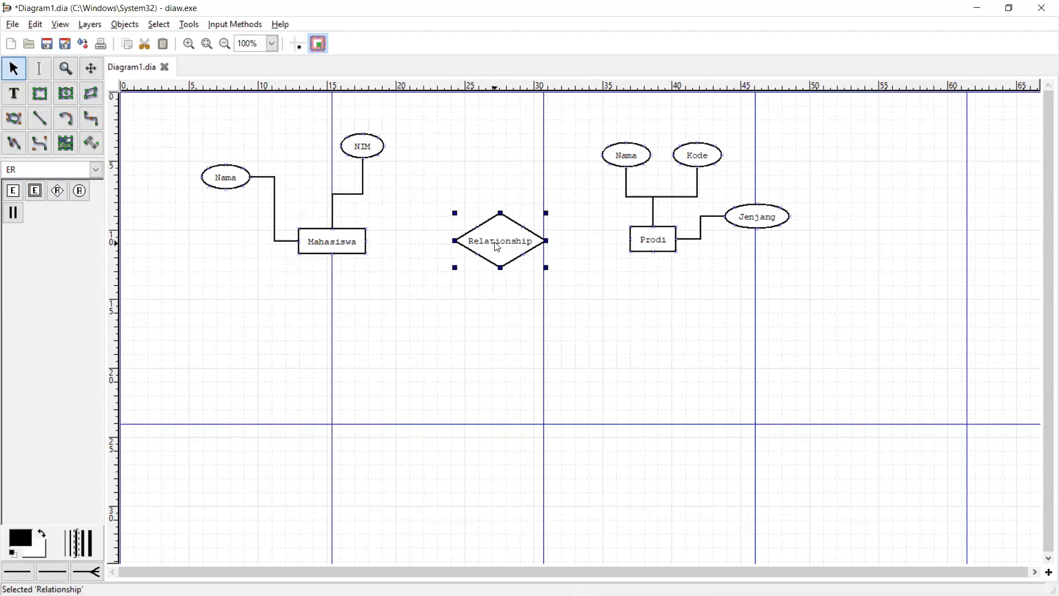
{"action": "left_click_drag", "start_coordinate": [502, 241], "coordinate": [499, 239]}
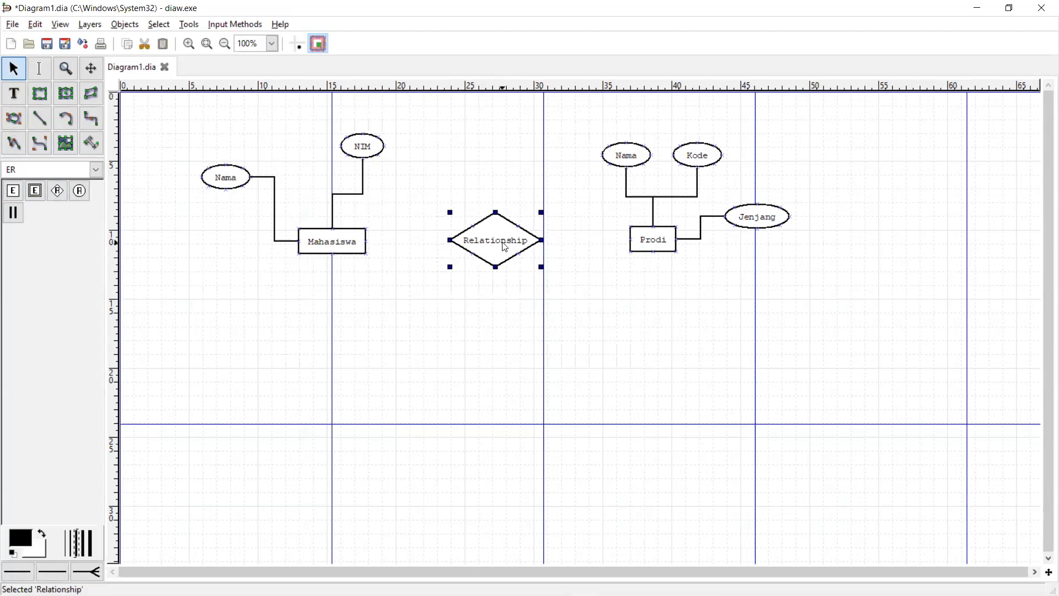
{"action": "double_click", "coordinate": [493, 237]}
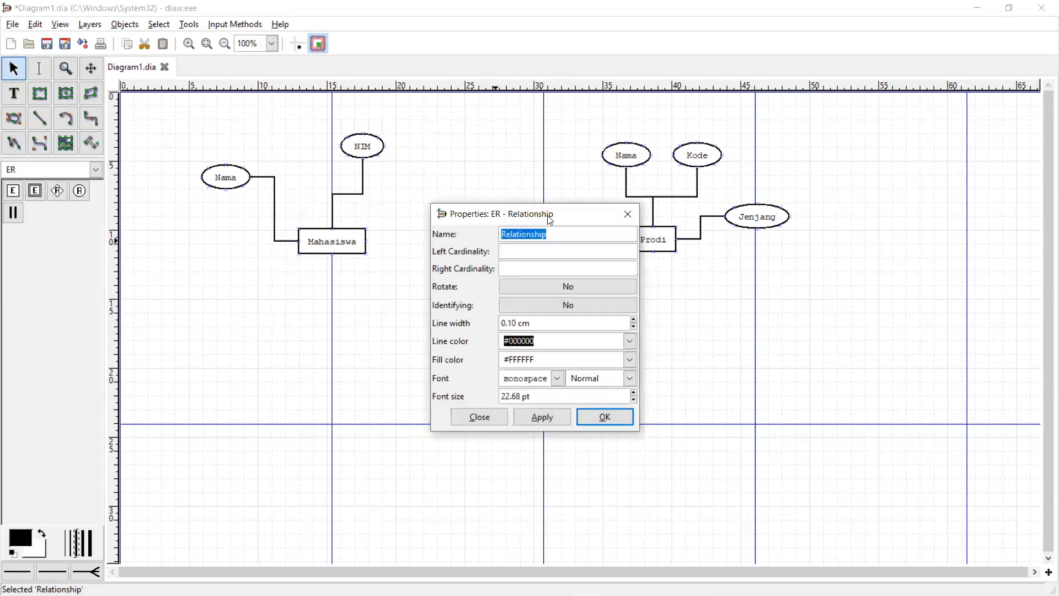
{"action": "left_click", "coordinate": [638, 225]}
- Center the diamond by comparing it against the Mahasiswa and Prodi entities
{"action": "left_click", "coordinate": [465, 218]}
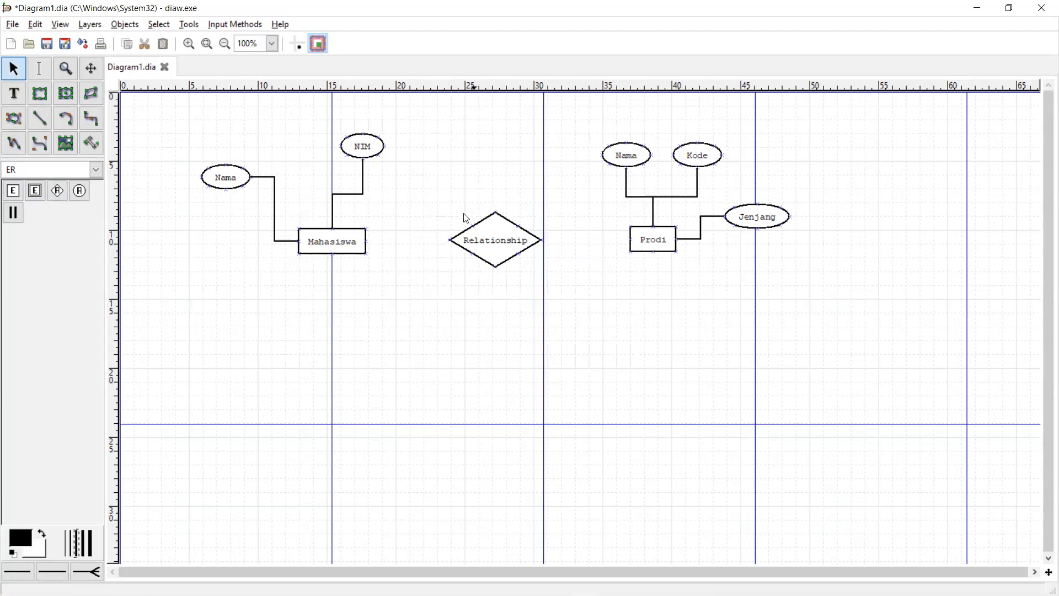
{"action": "left_click", "coordinate": [345, 238]}
{"action": "left_click", "coordinate": [645, 237]}
{"action": "left_click_drag", "start_coordinate": [491, 250], "coordinate": [495, 258]}
{"action": "left_click", "coordinate": [335, 250]}
{"action": "left_click", "coordinate": [642, 248]}
{"action": "left_click", "coordinate": [336, 249]}
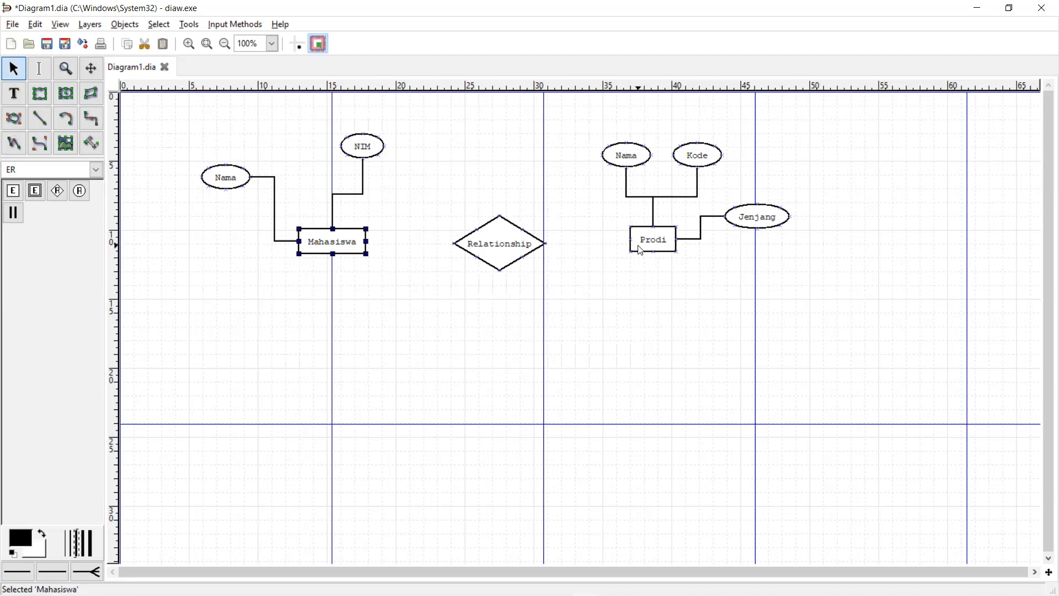
{"action": "left_click", "coordinate": [654, 244]}
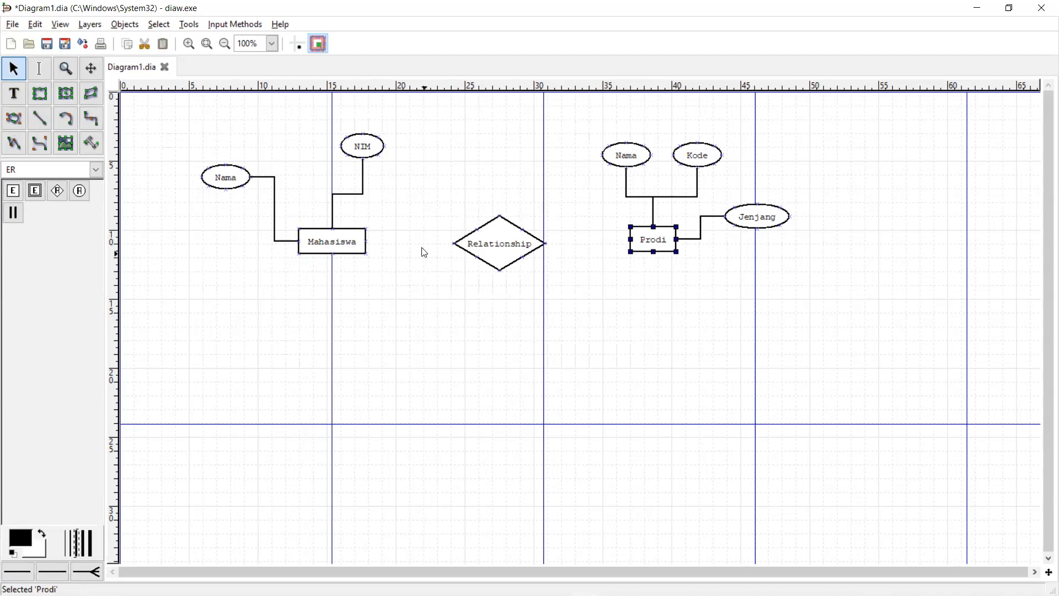
- Rename the diamond to Memiliki and nudge it slightly right
{"action": "double_click", "coordinate": [504, 246]}
{"action": "type", "text": "Memiliki"}
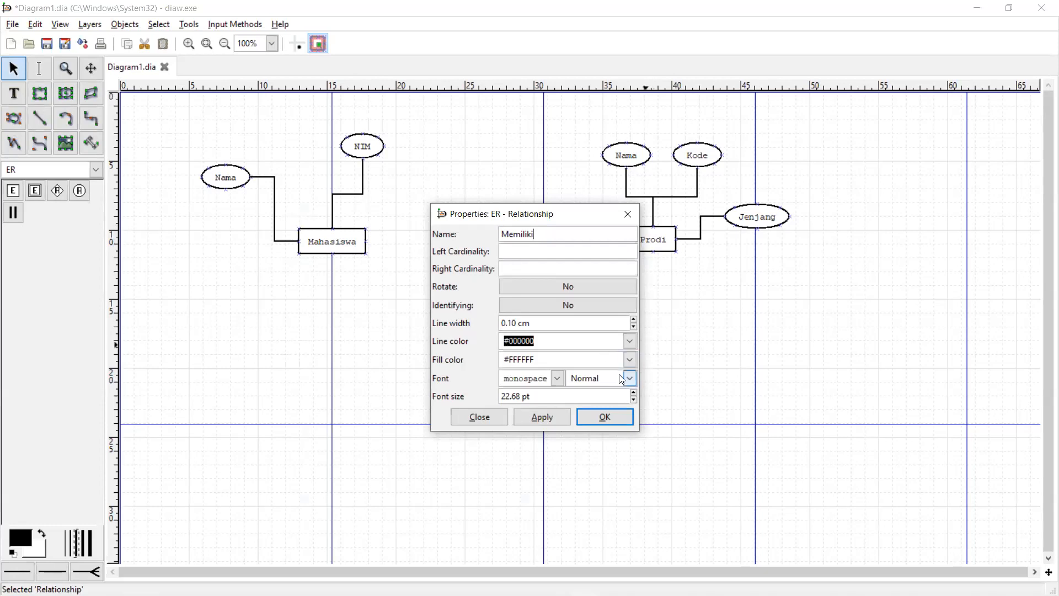
{"action": "left_click", "coordinate": [606, 417]}
{"action": "left_click_drag", "start_coordinate": [488, 239], "coordinate": [503, 239]}
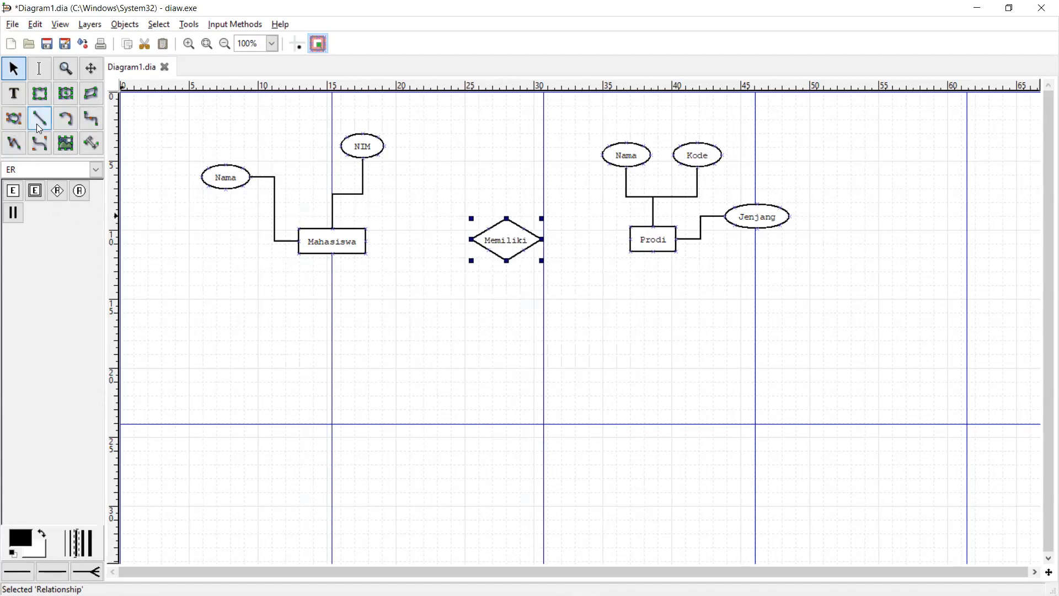
- Link Mahasiswa to Memiliki with a participation line and delete the stray plain line
{"action": "left_click", "coordinate": [14, 213]}
{"action": "mouse_move", "coordinate": [367, 243]}
{"action": "left_mouse_down"}
{"action": "mouse_move", "coordinate": [332, 227]}
{"action": "mouse_move", "coordinate": [470, 239]}
{"action": "left_mouse_up"}
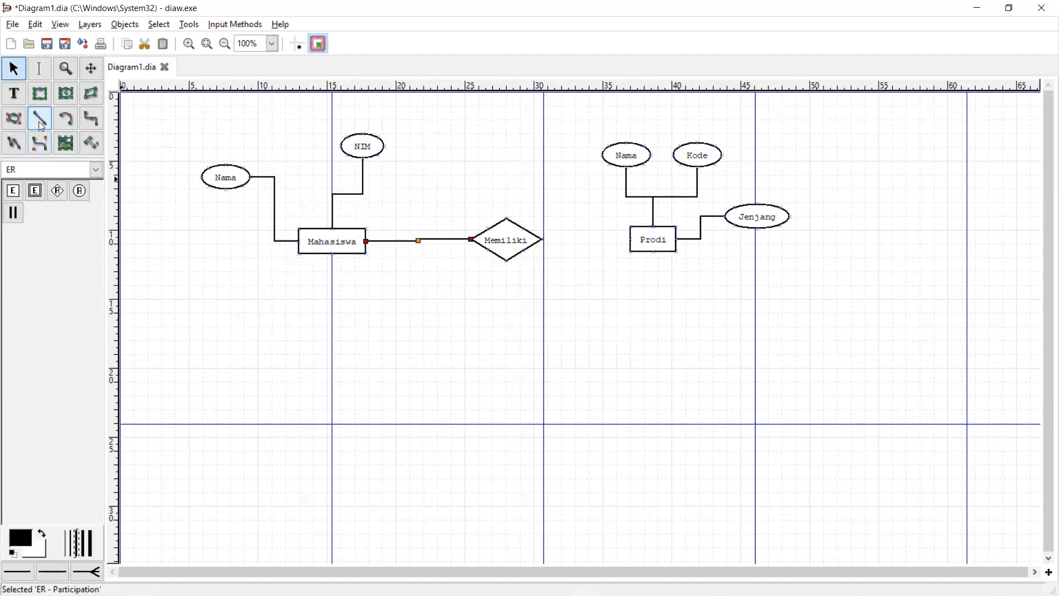
{"action": "left_click", "coordinate": [540, 240]}
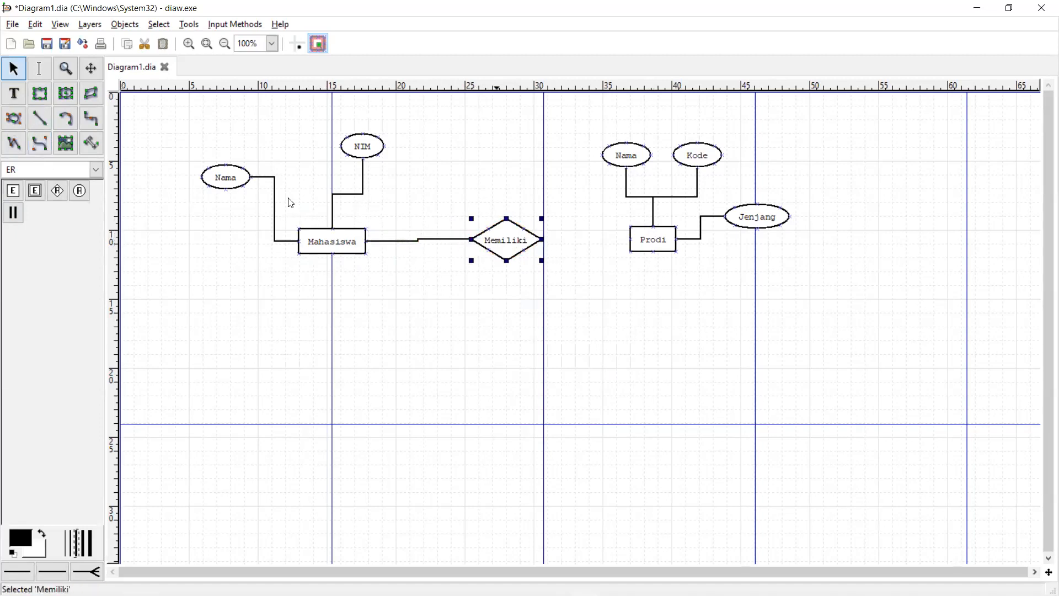
{"action": "left_click", "coordinate": [46, 125]}
{"action": "left_click_drag", "start_coordinate": [543, 244], "coordinate": [629, 239]}
{"action": "left_click", "coordinate": [499, 233]}
{"action": "mouse_move", "coordinate": [499, 234]}
{"action": "left_mouse_down"}
{"action": "mouse_move", "coordinate": [468, 232]}
{"action": "mouse_move", "coordinate": [484, 235]}
{"action": "left_mouse_up"}
{"action": "left_click", "coordinate": [571, 240]}
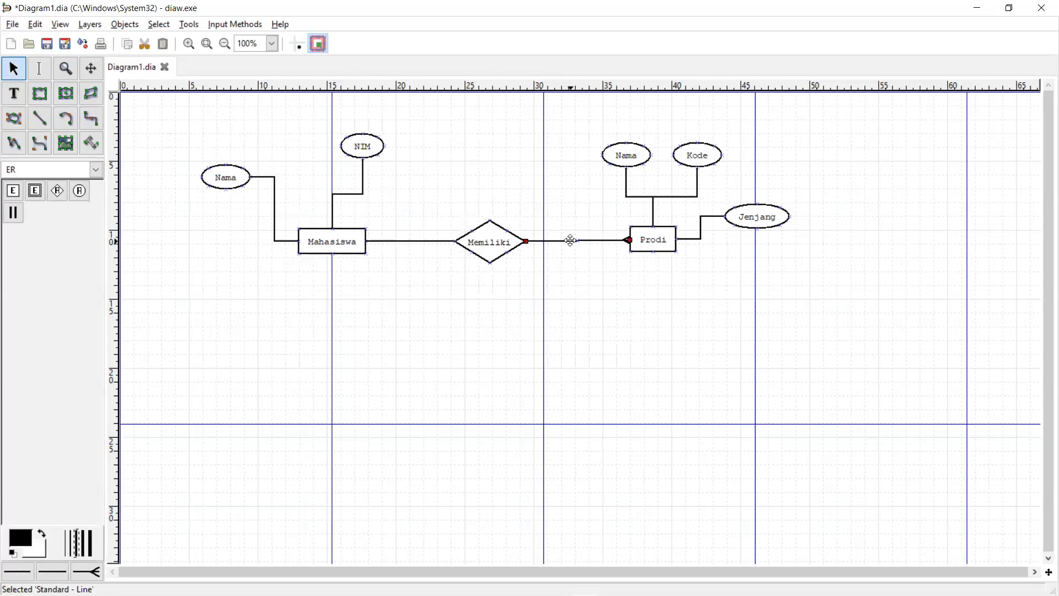
{"action": "key", "text": "Delete"}
- Link Memiliki to Prodi with a participation line and fine-tune the diamond's position
{"action": "left_click", "coordinate": [14, 213]}
{"action": "left_click_drag", "start_coordinate": [525, 241], "coordinate": [631, 238]}
{"action": "mouse_move", "coordinate": [498, 243]}
{"action": "left_mouse_down"}
{"action": "mouse_move", "coordinate": [518, 245]}
{"action": "mouse_move", "coordinate": [509, 250]}
{"action": "left_mouse_up"}
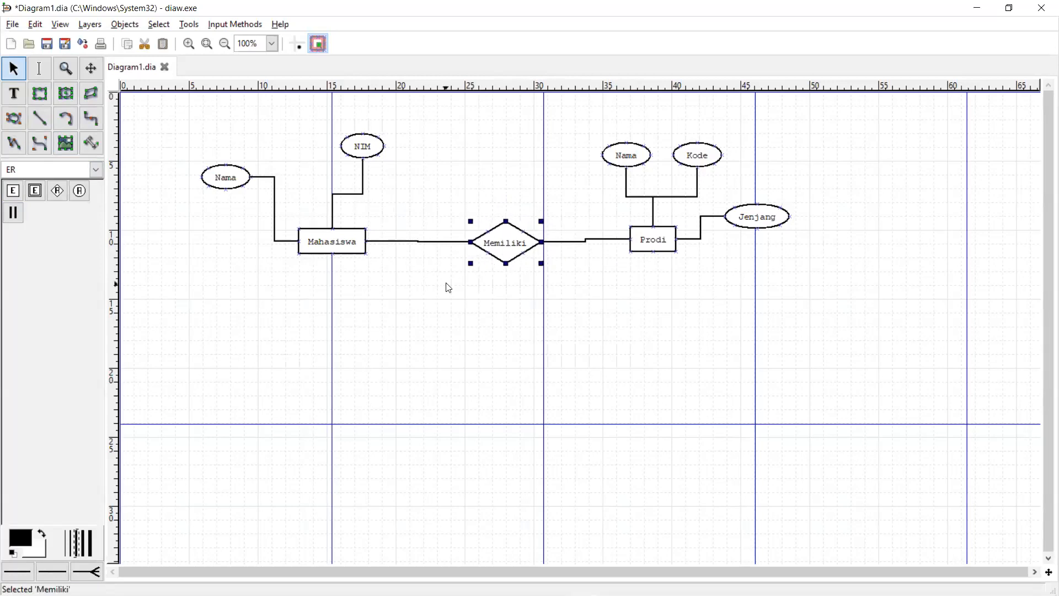
{"action": "key", "text": "alt+Tab"}
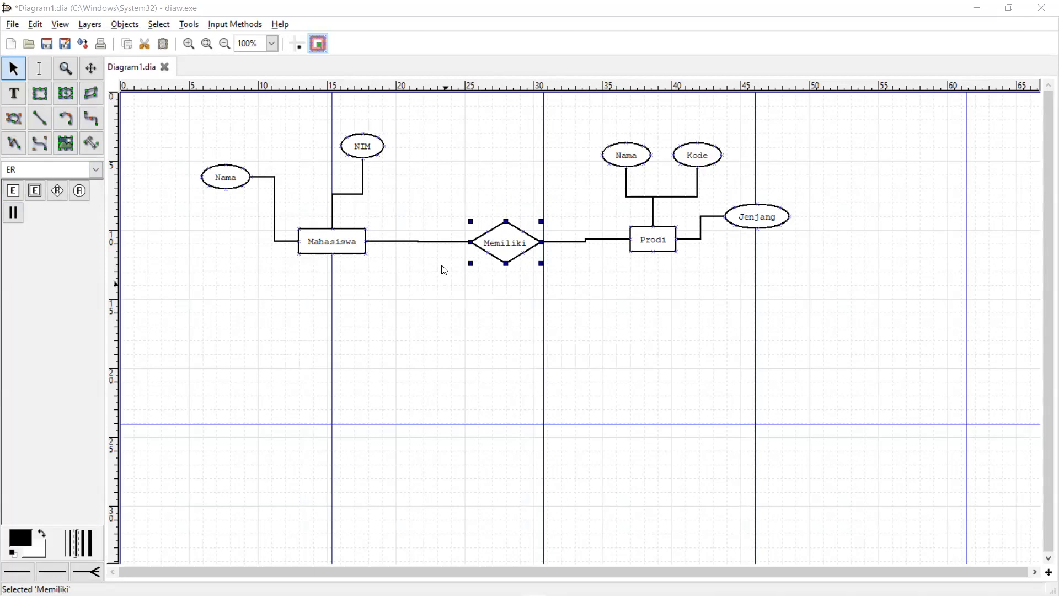
{"action": "mouse_move", "coordinate": [507, 243]}
{"action": "left_mouse_down"}
{"action": "mouse_move", "coordinate": [517, 238]}
{"action": "mouse_move", "coordinate": [515, 251]}
{"action": "mouse_move", "coordinate": [517, 223]}
{"action": "mouse_move", "coordinate": [499, 223]}
{"action": "mouse_move", "coordinate": [511, 239]}
{"action": "mouse_move", "coordinate": [499, 239]}
{"action": "left_mouse_up"}
{"action": "left_click_drag", "start_coordinate": [498, 236], "coordinate": [500, 241]}
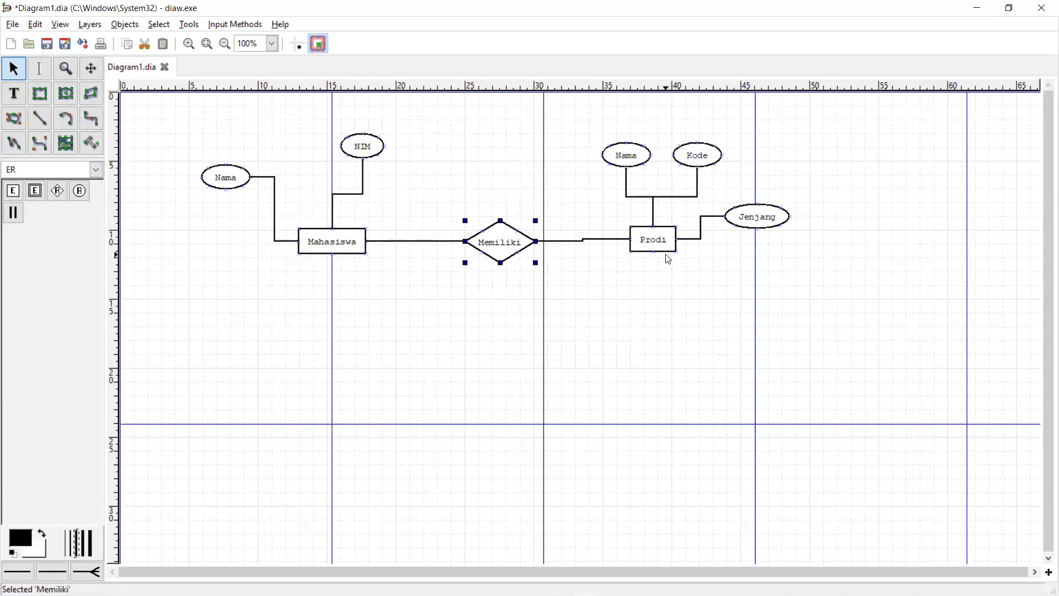
- Nudge Memiliki left and Mahasiswa up so both connectors run straight
{"action": "left_click", "coordinate": [367, 157]}
{"action": "left_click", "coordinate": [457, 304]}
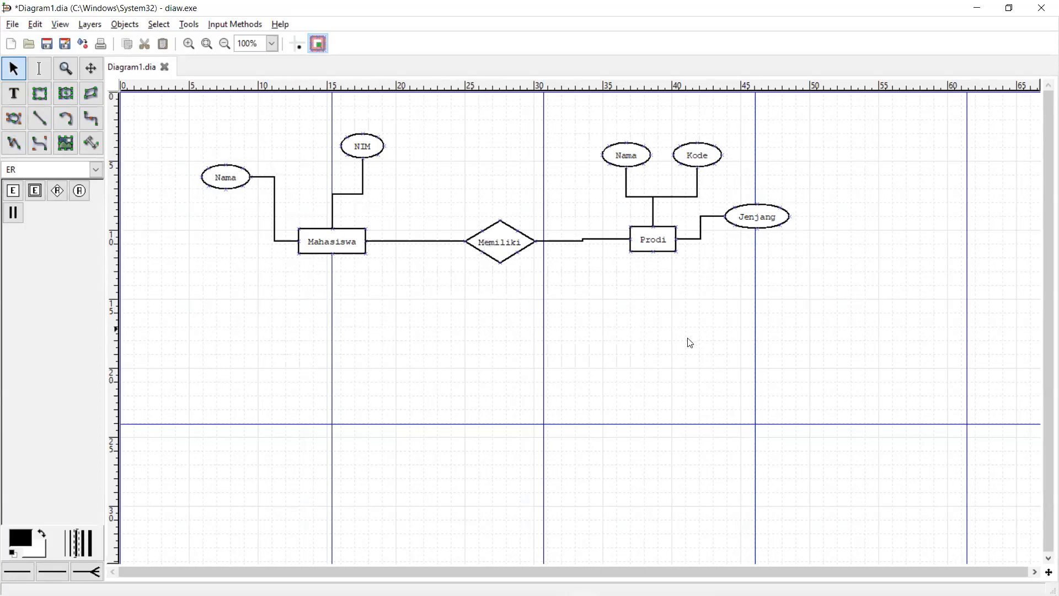
{"action": "scroll", "coordinate": [894, 350], "scroll_direction": "up", "scroll_amount": 3}
{"action": "scroll", "coordinate": [894, 350], "scroll_direction": "down", "scroll_amount": 3}
{"action": "scroll", "coordinate": [895, 352], "scroll_direction": "up", "scroll_amount": 3}
{"action": "scroll", "coordinate": [895, 351], "scroll_direction": "down", "scroll_amount": 3}
{"action": "scroll", "coordinate": [846, 307], "scroll_direction": "up", "scroll_amount": 2}
{"action": "scroll", "coordinate": [853, 307], "scroll_direction": "down", "scroll_amount": 2}
{"action": "mouse_move", "coordinate": [504, 247]}
{"action": "left_mouse_down"}
{"action": "mouse_move", "coordinate": [488, 244]}
{"action": "mouse_move", "coordinate": [502, 259]}
{"action": "mouse_move", "coordinate": [506, 250]}
{"action": "left_mouse_up"}
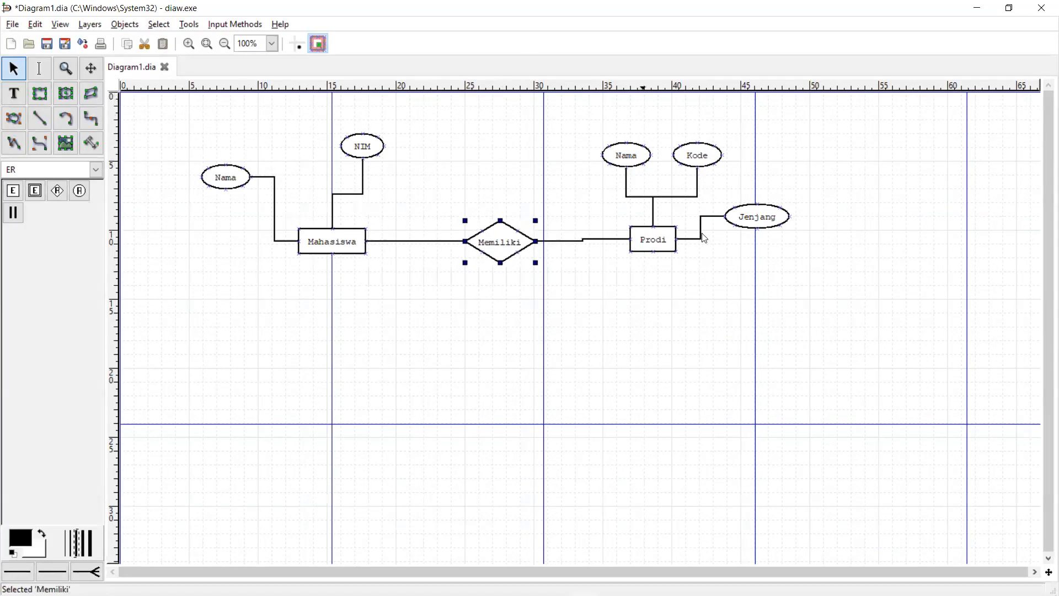
{"action": "scroll", "coordinate": [845, 305], "scroll_direction": "up", "scroll_amount": 5}
{"action": "scroll", "coordinate": [847, 304], "scroll_direction": "down", "scroll_amount": 5}
{"action": "left_click_drag", "start_coordinate": [508, 243], "coordinate": [502, 242]}
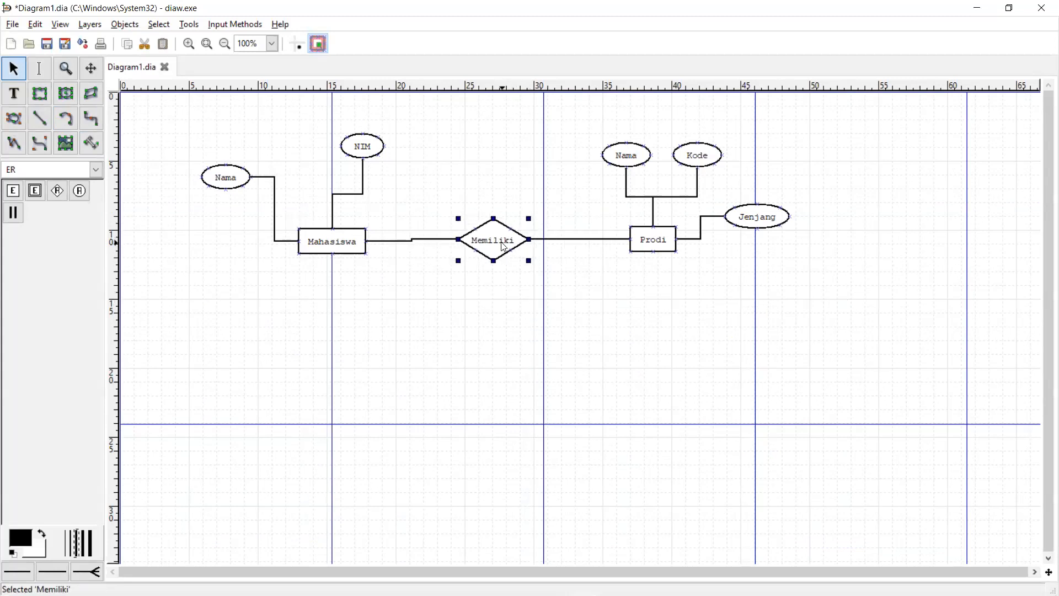
{"action": "left_click_drag", "start_coordinate": [353, 244], "coordinate": [352, 241]}
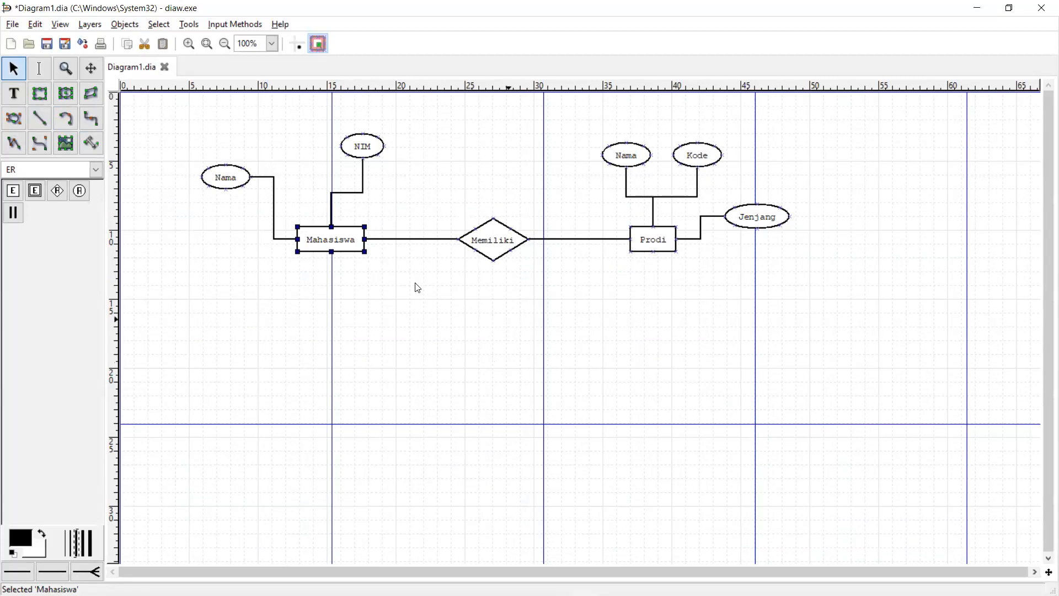
{"action": "key", "text": "alt+Tab"}
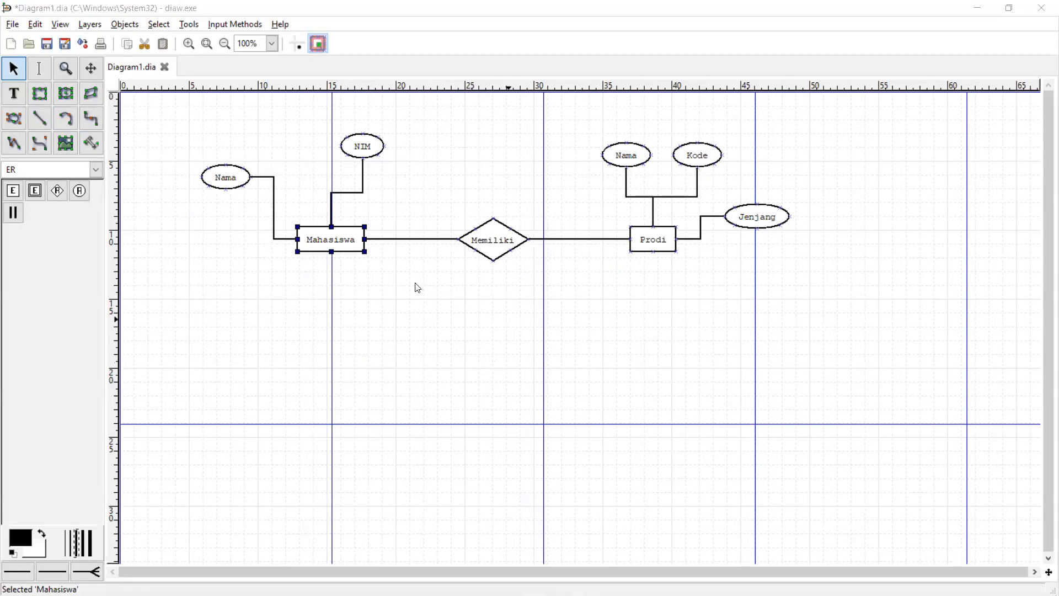
{"action": "left_click", "coordinate": [365, 416]}
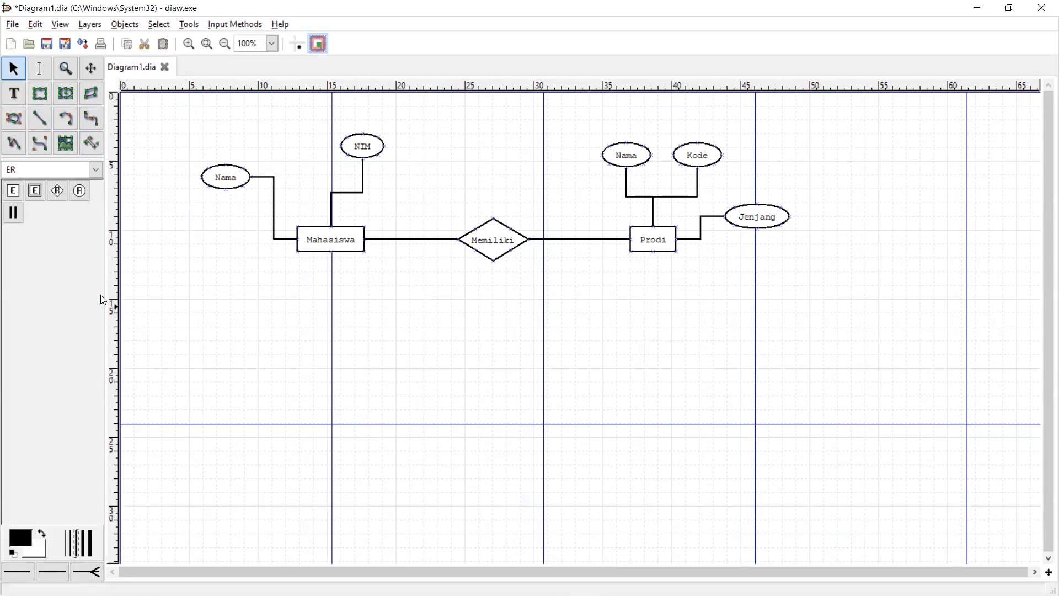
- Place an entity named Dosen below Mahasiswa, aligned on the horizontal guide
{"action": "left_click", "coordinate": [18, 196]}
{"action": "left_click", "coordinate": [323, 424]}
{"action": "left_click_drag", "start_coordinate": [351, 436], "coordinate": [332, 427]}
{"action": "double_click", "coordinate": [329, 422]}
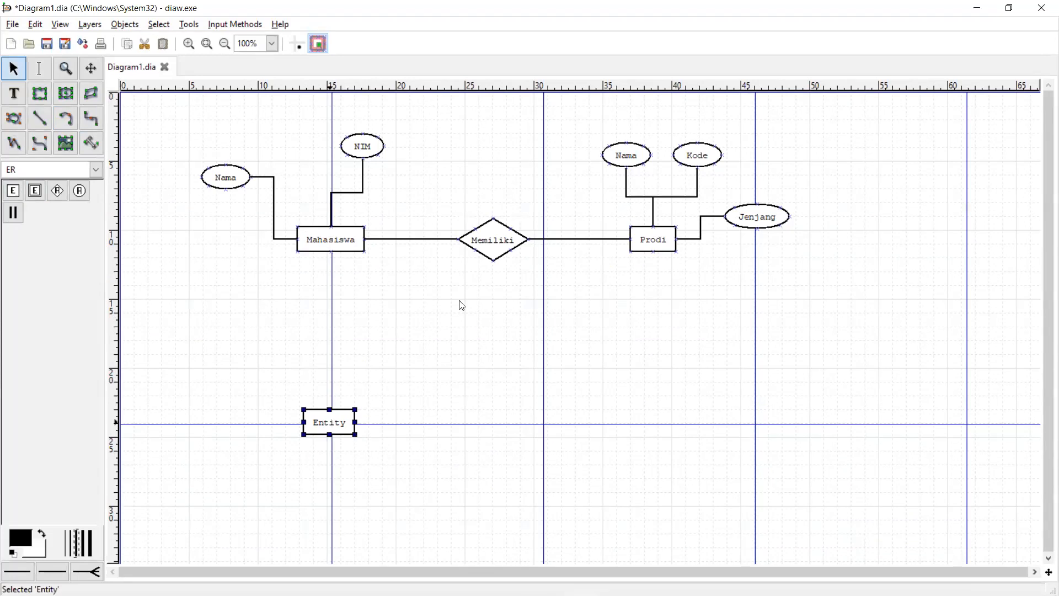
{"action": "type", "text": "Dosen"}
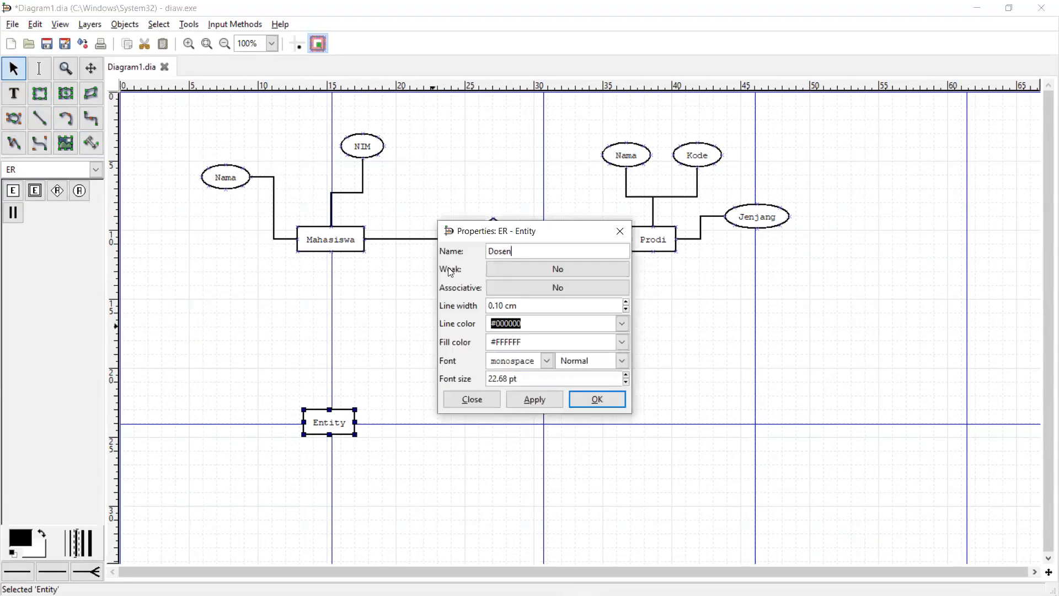
{"action": "left_click", "coordinate": [597, 399]}
{"action": "mouse_move", "coordinate": [339, 423]}
{"action": "left_mouse_down"}
{"action": "mouse_move", "coordinate": [340, 410]}
{"action": "mouse_move", "coordinate": [341, 423]}
{"action": "left_mouse_up"}
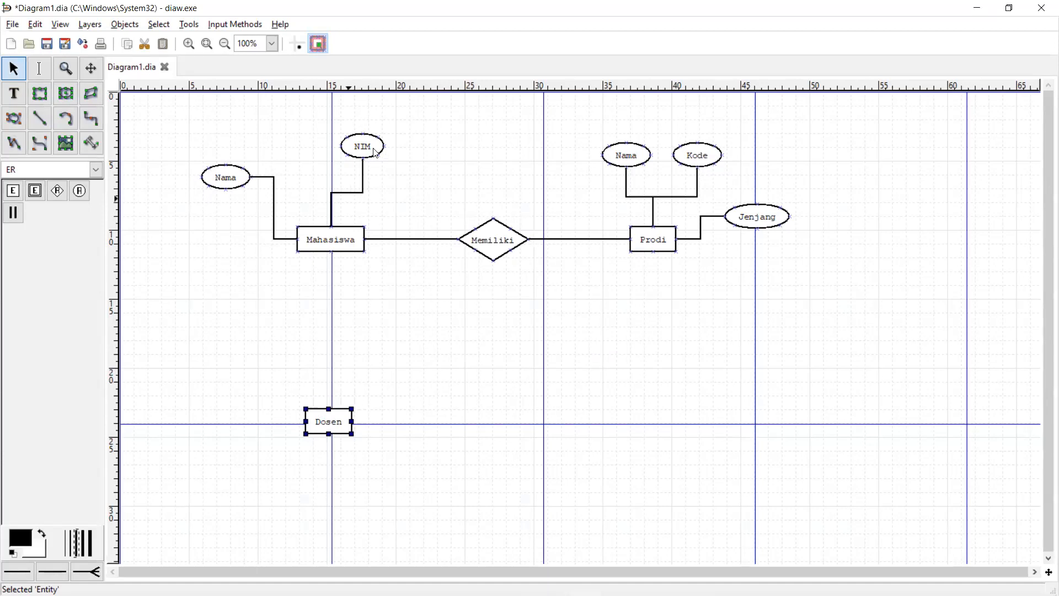
- Add an NIP attribute ellipse to the left of Dosen
{"action": "left_click", "coordinate": [80, 191]}
{"action": "left_click", "coordinate": [230, 436]}
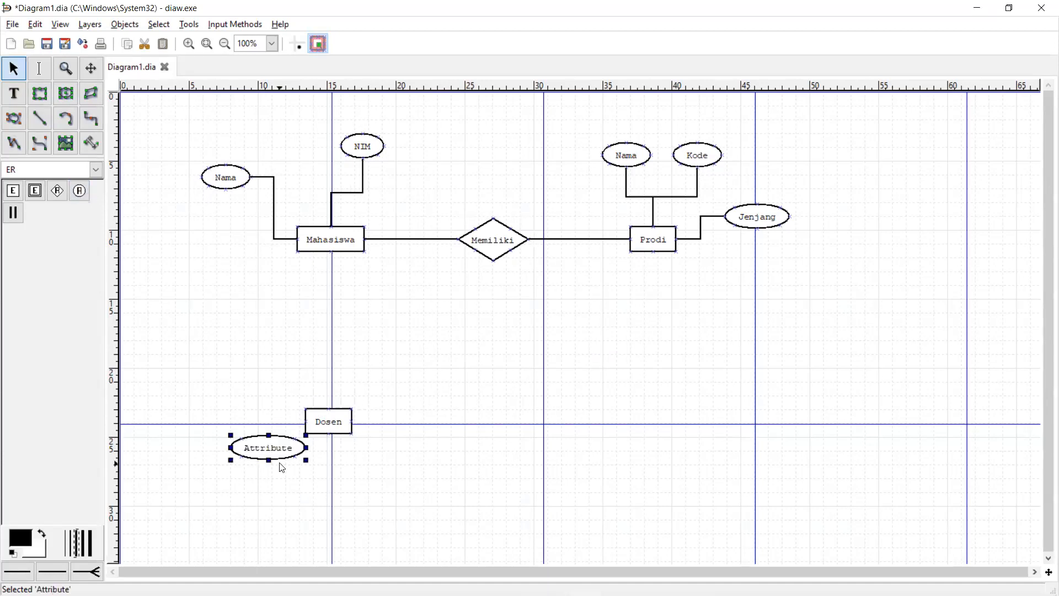
{"action": "double_click", "coordinate": [263, 448]}
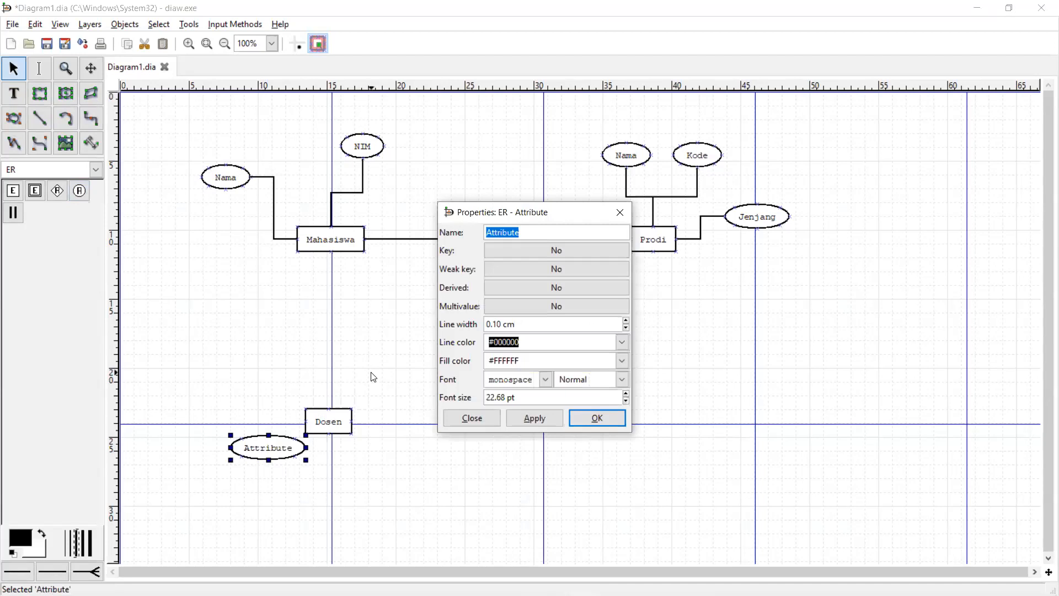
{"action": "type", "text": "NIP"}
{"action": "left_click", "coordinate": [597, 417]}
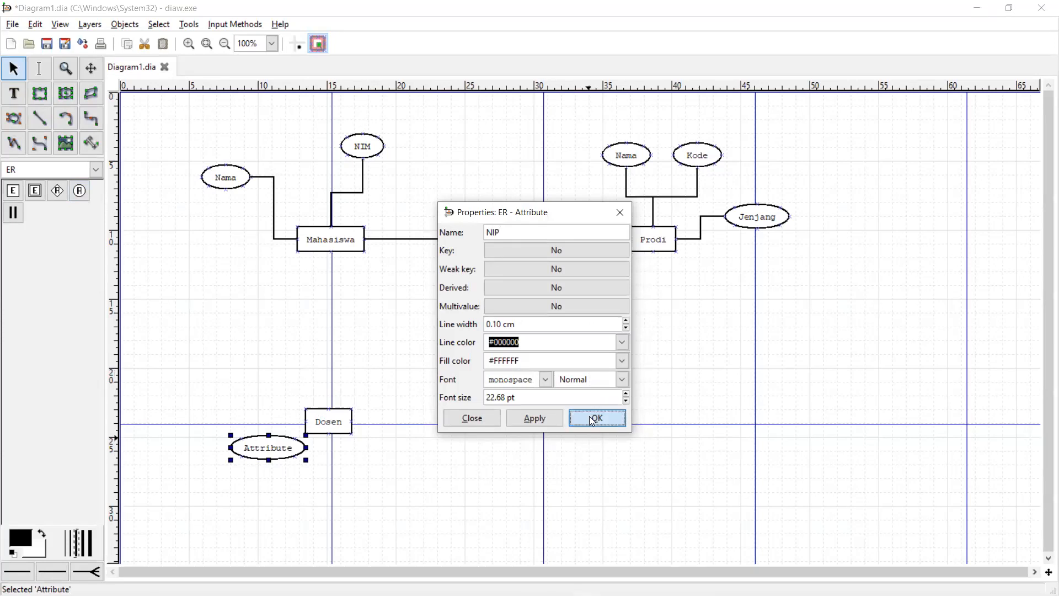
{"action": "left_click_drag", "start_coordinate": [246, 452], "coordinate": [182, 437]}
- Add a Nama attribute ellipse below and left of Dosen
{"action": "left_click", "coordinate": [79, 191]}
{"action": "left_click", "coordinate": [282, 352]}
{"action": "left_click_drag", "start_coordinate": [323, 366], "coordinate": [429, 356]}
{"action": "double_click", "coordinate": [429, 356]}
{"action": "key", "text": "BackSpace"}
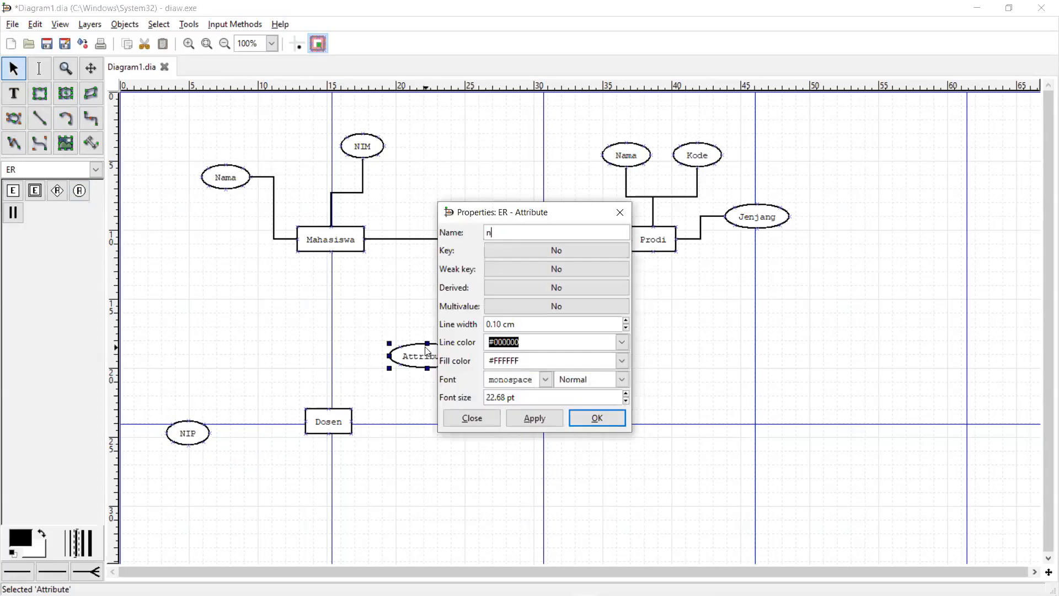
{"action": "type", "text": "N"}
{"action": "key", "text": "BackSpace"}
{"action": "type", "text": "Nama"}
{"action": "left_click", "coordinate": [598, 418]}
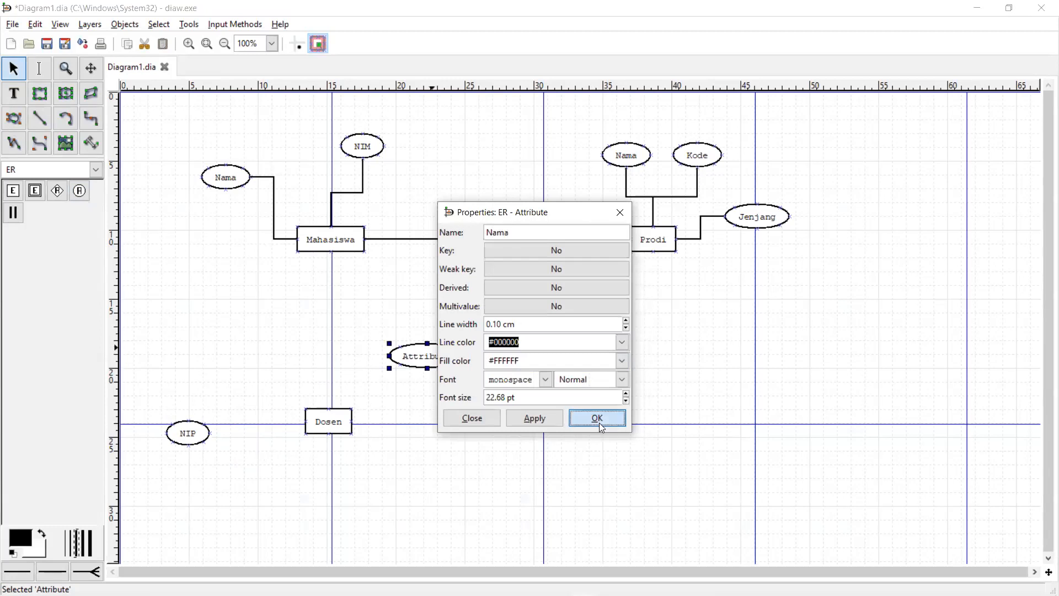
{"action": "left_click_drag", "start_coordinate": [417, 355], "coordinate": [289, 493]}
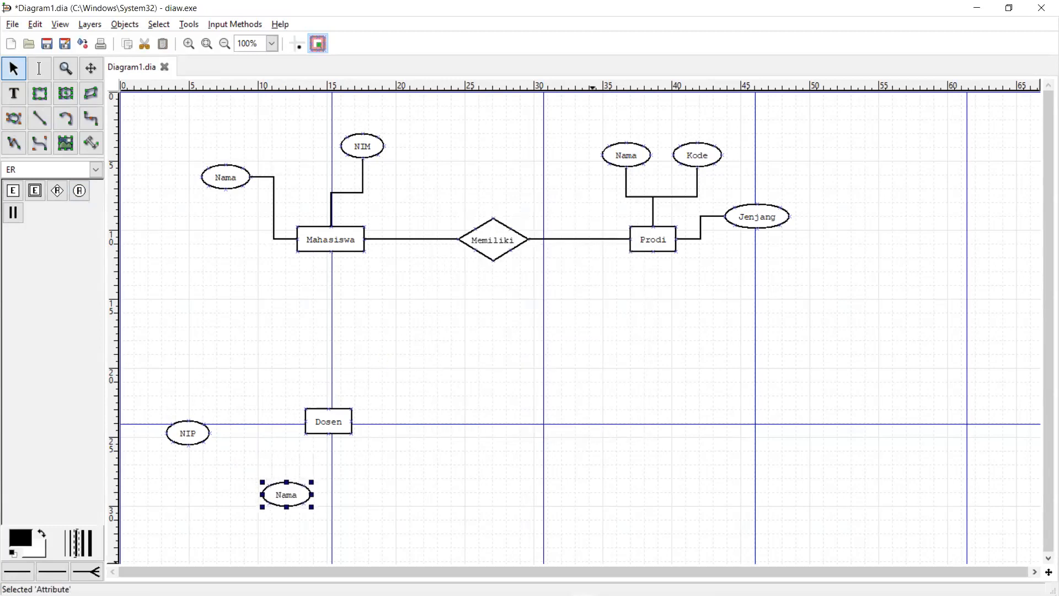
- Add an Alamat attribute ellipse below Dosen
{"action": "left_click", "coordinate": [79, 191]}
{"action": "left_click", "coordinate": [456, 333]}
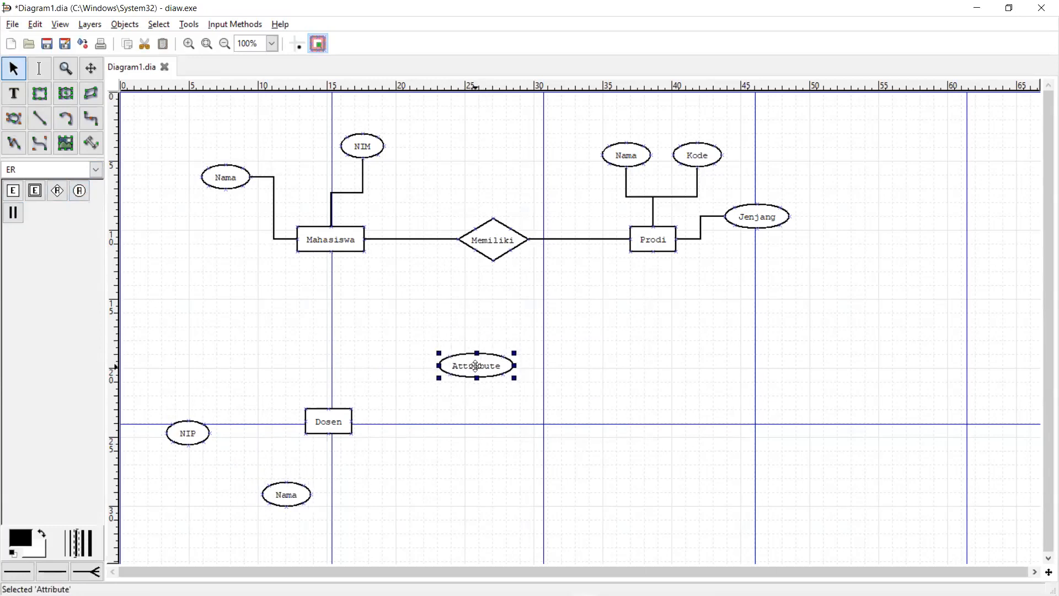
{"action": "double_click", "coordinate": [482, 346]}
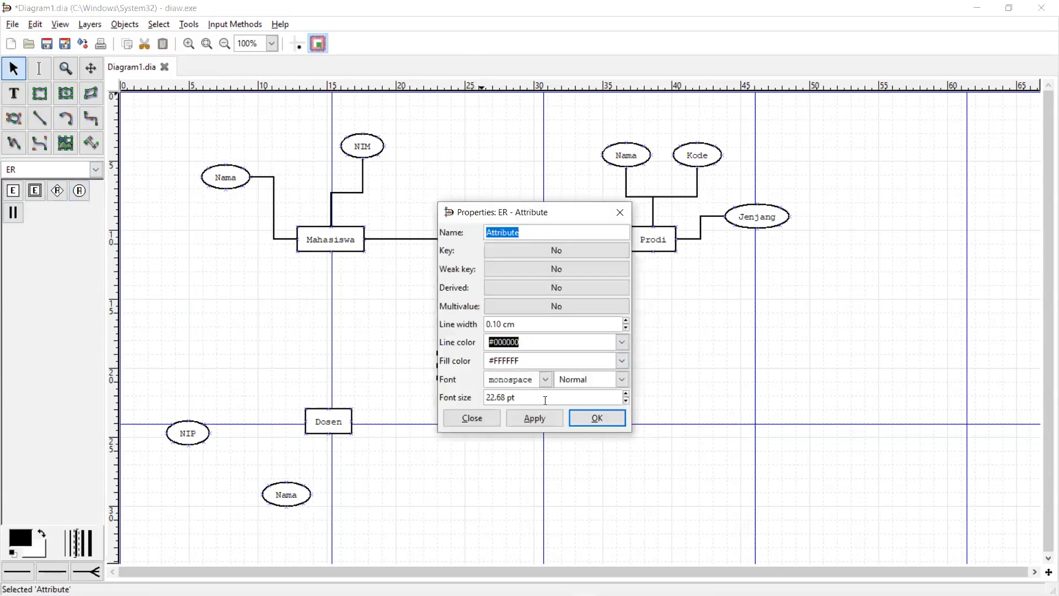
{"action": "key", "text": "BackSpace"}
{"action": "type", "text": "Alamat"}
{"action": "key", "text": "Return"}
{"action": "left_click_drag", "start_coordinate": [452, 370], "coordinate": [367, 505]}
- Connect Dosen to its NIP, Nama and Alamat attributes with participation lines
{"action": "left_click_drag", "start_coordinate": [274, 490], "coordinate": [237, 505]}
{"action": "left_click_drag", "start_coordinate": [381, 502], "coordinate": [386, 519]}
{"action": "left_click", "coordinate": [19, 219]}
{"action": "left_click_drag", "start_coordinate": [307, 423], "coordinate": [188, 433]}
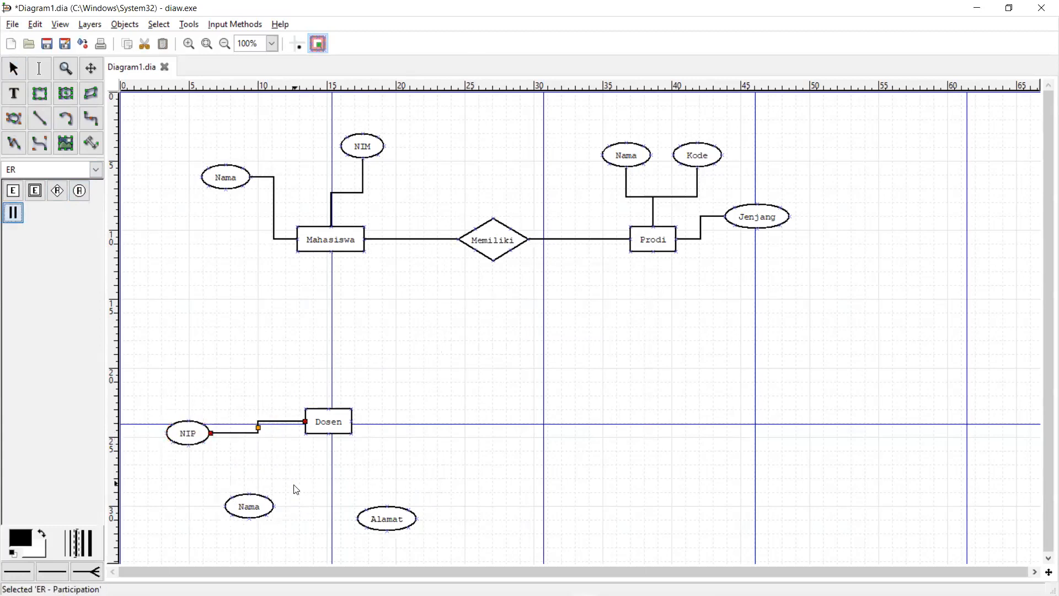
{"action": "left_click_drag", "start_coordinate": [312, 426], "coordinate": [276, 506]}
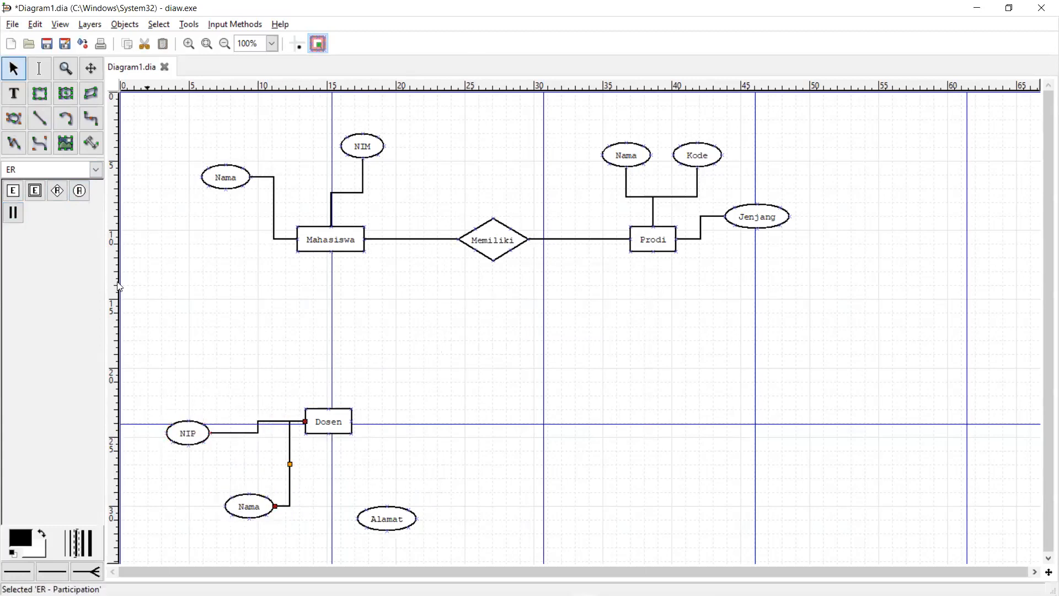
{"action": "key", "text": "space"}
{"action": "mouse_move", "coordinate": [330, 433]}
{"action": "left_mouse_down"}
{"action": "mouse_move", "coordinate": [328, 516]}
{"action": "mouse_move", "coordinate": [382, 527]}
{"action": "mouse_move", "coordinate": [357, 511]}
{"action": "left_mouse_up"}
- Tidy the NIP, Nama and Alamat ellipses into neat positions around Dosen
{"action": "left_click_drag", "start_coordinate": [247, 507], "coordinate": [236, 507]}
{"action": "left_click_drag", "start_coordinate": [189, 435], "coordinate": [211, 438]}
{"action": "left_click_drag", "start_coordinate": [240, 505], "coordinate": [239, 490]}
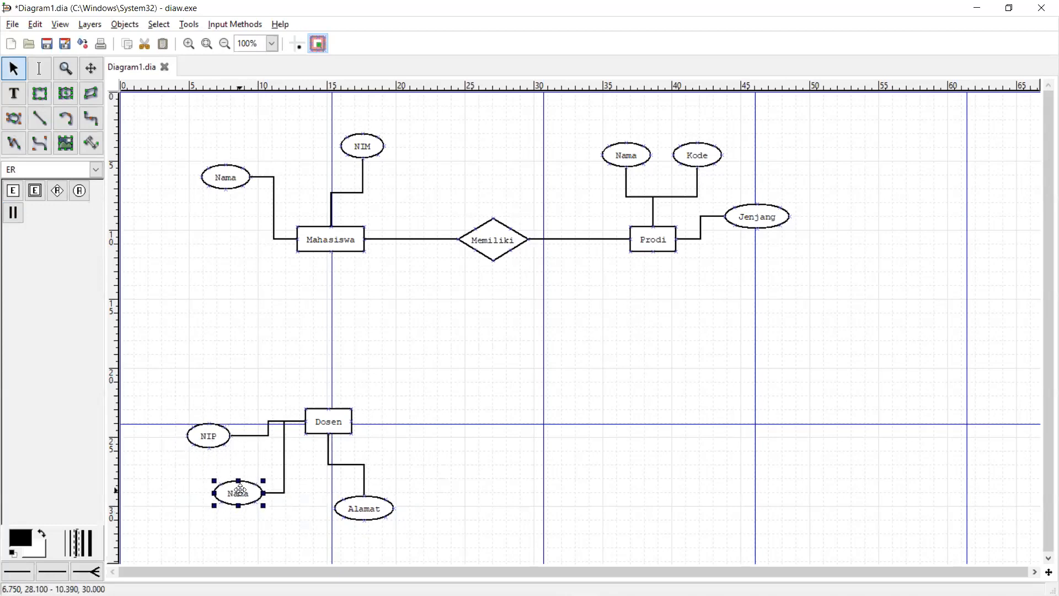
{"action": "left_click_drag", "start_coordinate": [349, 508], "coordinate": [349, 502]}
{"action": "left_click", "coordinate": [488, 477]}
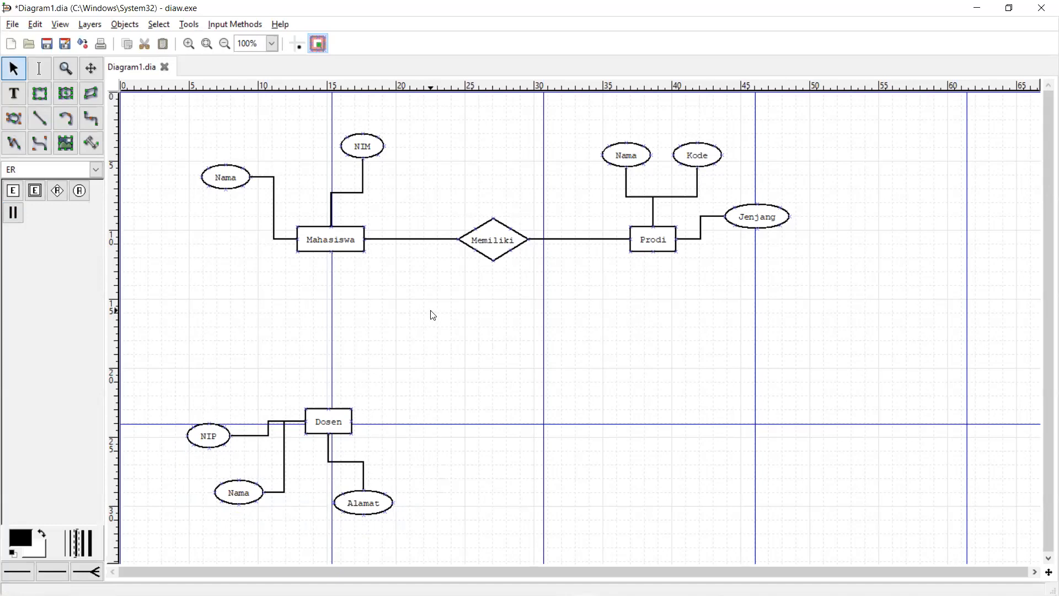
{"action": "key", "text": "alt+Tab"}
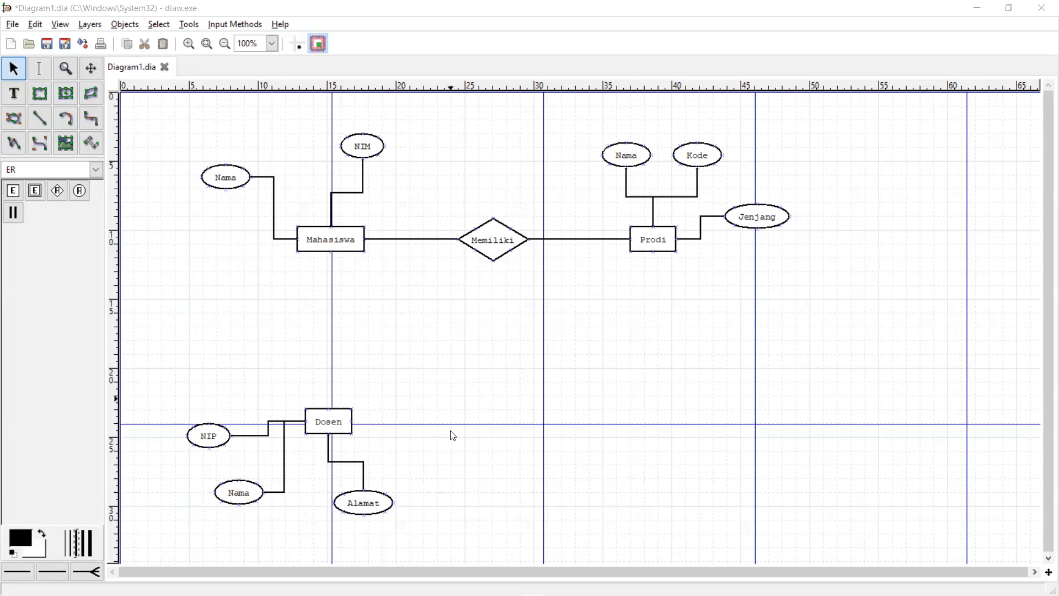
- Place a relationship diamond between Mahasiswa and Dosen and name it Wali
{"action": "left_click", "coordinate": [57, 191]}
{"action": "left_click", "coordinate": [324, 315]}
{"action": "left_click_drag", "start_coordinate": [350, 334], "coordinate": [327, 328]}
{"action": "double_click", "coordinate": [328, 328]}
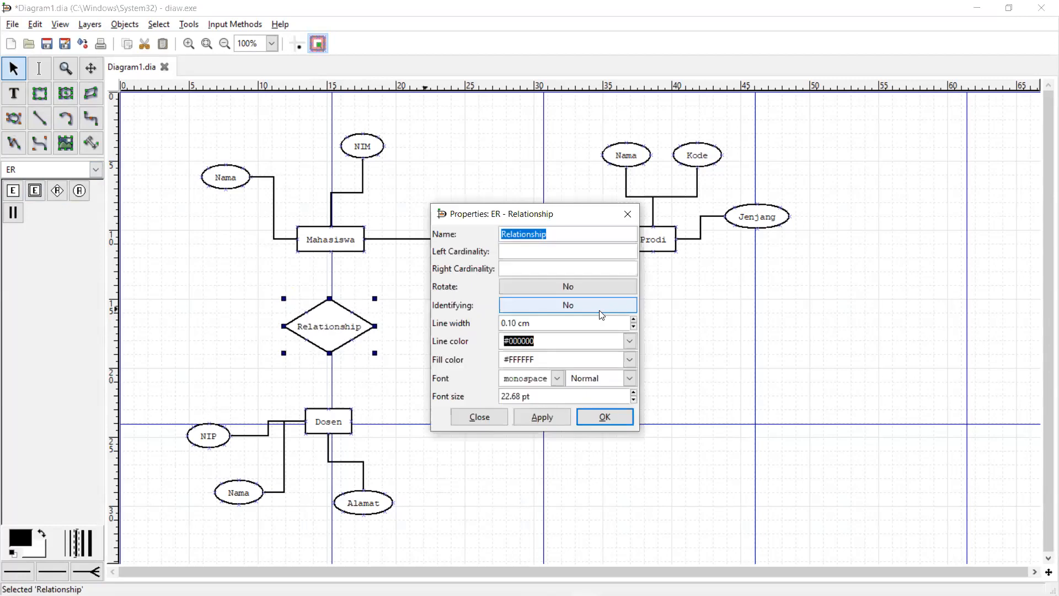
{"action": "type", "text": "Wali"}
{"action": "left_click", "coordinate": [604, 415]}
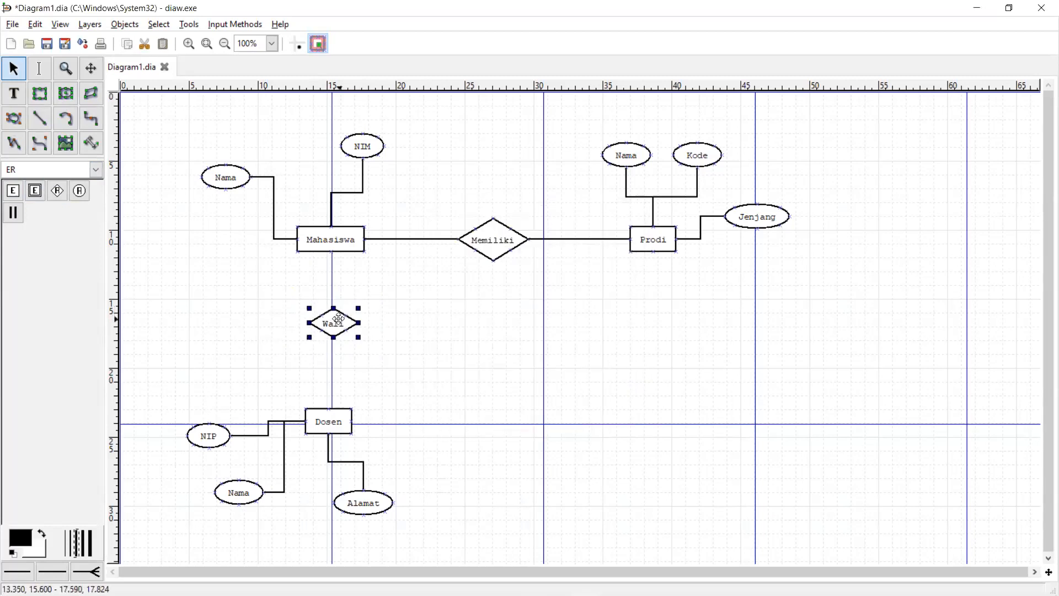
- Link Mahasiswa to the Wali diamond with a participation line
{"action": "left_click", "coordinate": [366, 239]}
{"action": "left_click_drag", "start_coordinate": [358, 255], "coordinate": [331, 419]}
{"action": "left_click", "coordinate": [447, 362]}
{"action": "left_click", "coordinate": [337, 324]}
{"action": "left_click", "coordinate": [393, 335]}
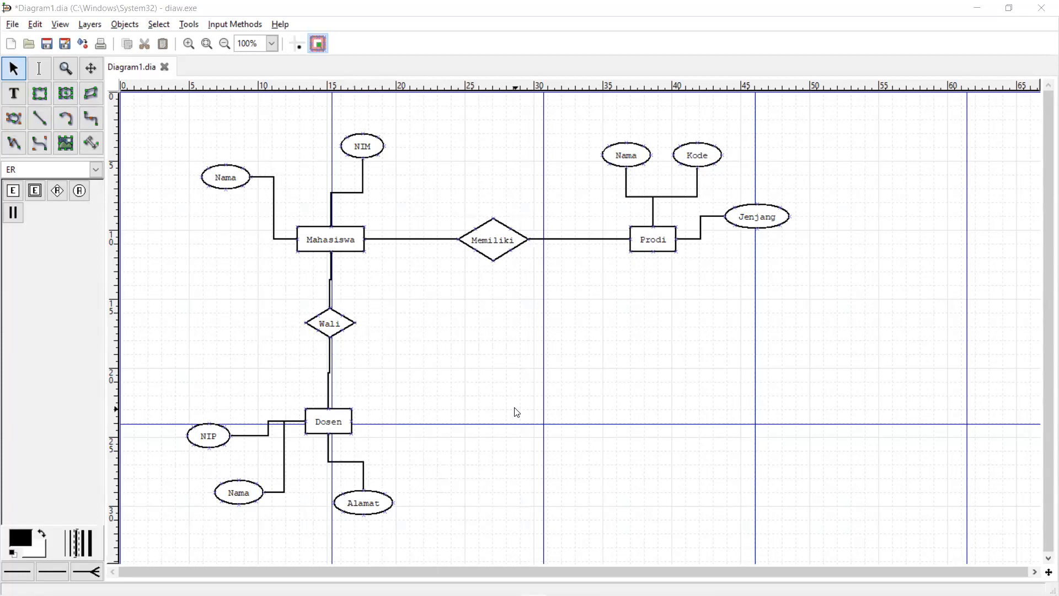
- Place a relationship diamond left of Wali and name it Pembimbing Skripsi
{"action": "left_click", "coordinate": [57, 191]}
{"action": "left_click", "coordinate": [197, 285]}
{"action": "left_click_drag", "start_coordinate": [249, 311], "coordinate": [210, 325]}
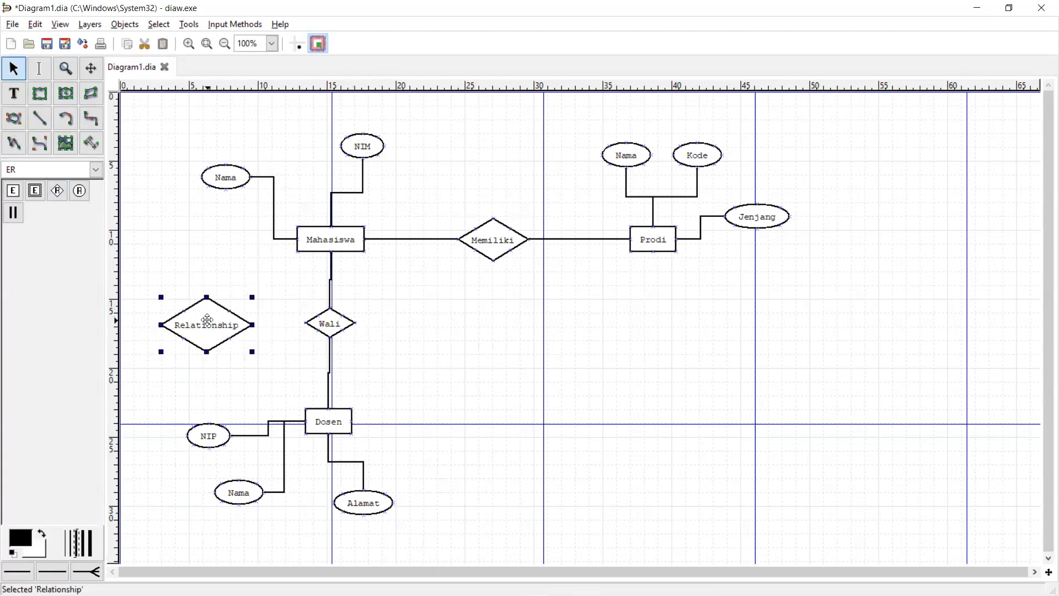
{"action": "double_click", "coordinate": [234, 323]}
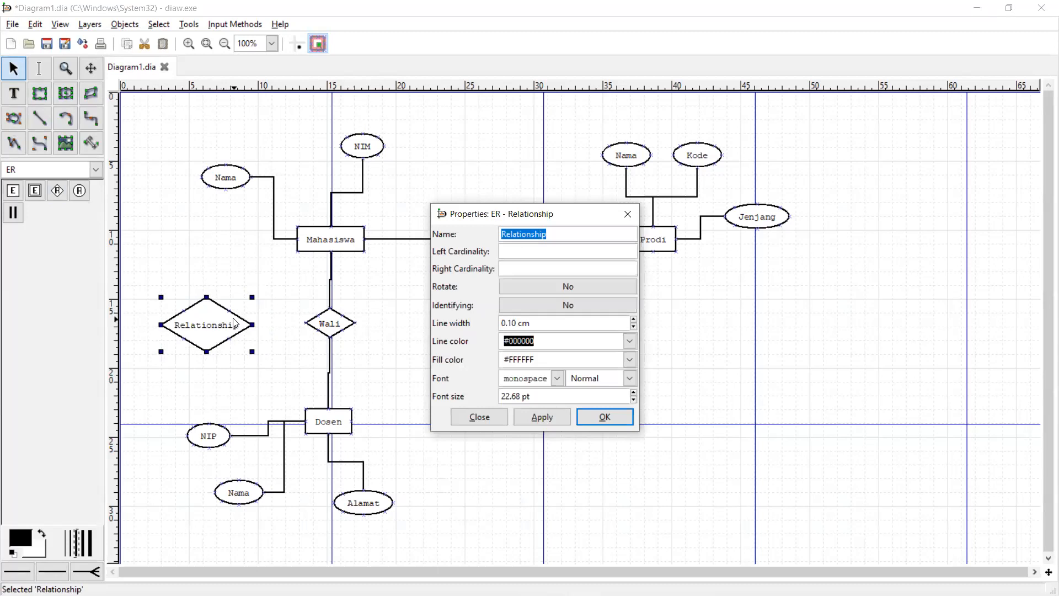
{"action": "type", "text": "Pe"}
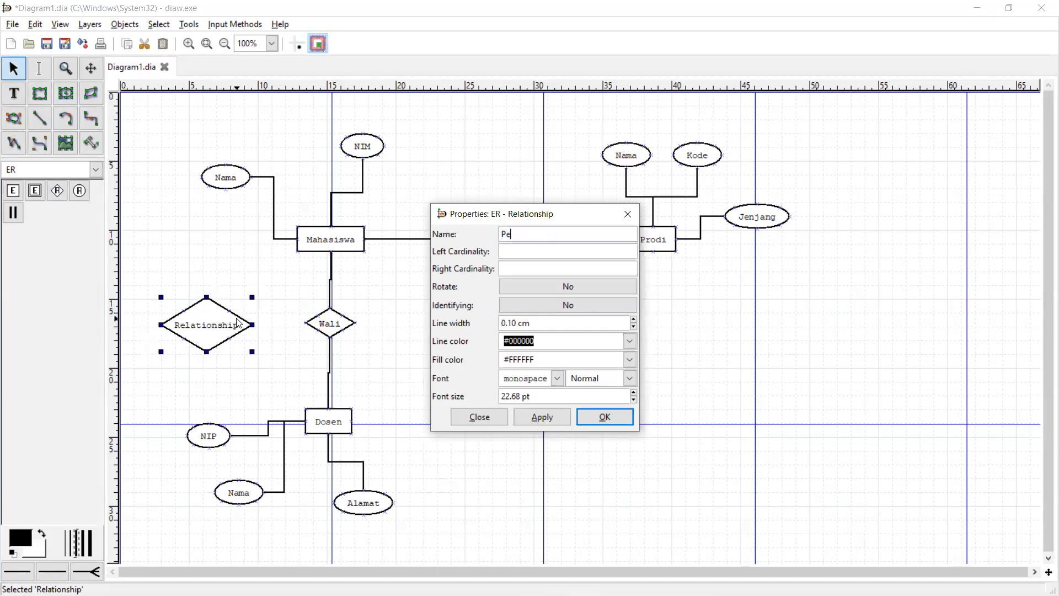
{"action": "type", "text": "mbimbing Skripsi"}
{"action": "left_click", "coordinate": [604, 417]}
{"action": "left_click_drag", "start_coordinate": [240, 317], "coordinate": [216, 306]}
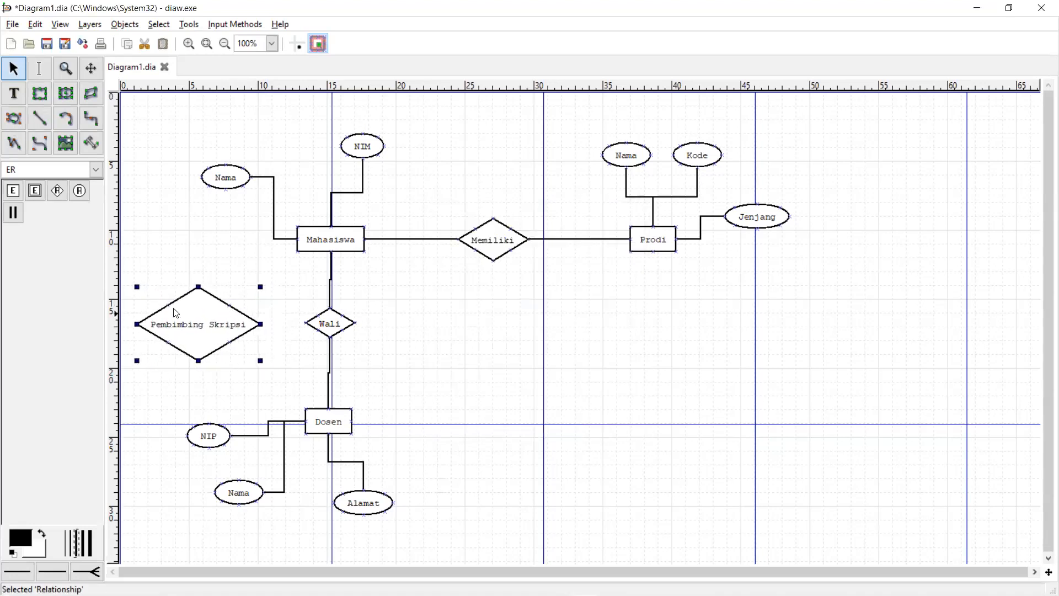
- Link the Pembimbing Skripsi diamond to Mahasiswa and Dosen with participation lines
{"action": "left_click", "coordinate": [13, 213]}
{"action": "left_click", "coordinate": [198, 286]}
{"action": "left_click_drag", "start_coordinate": [210, 263], "coordinate": [332, 252]}
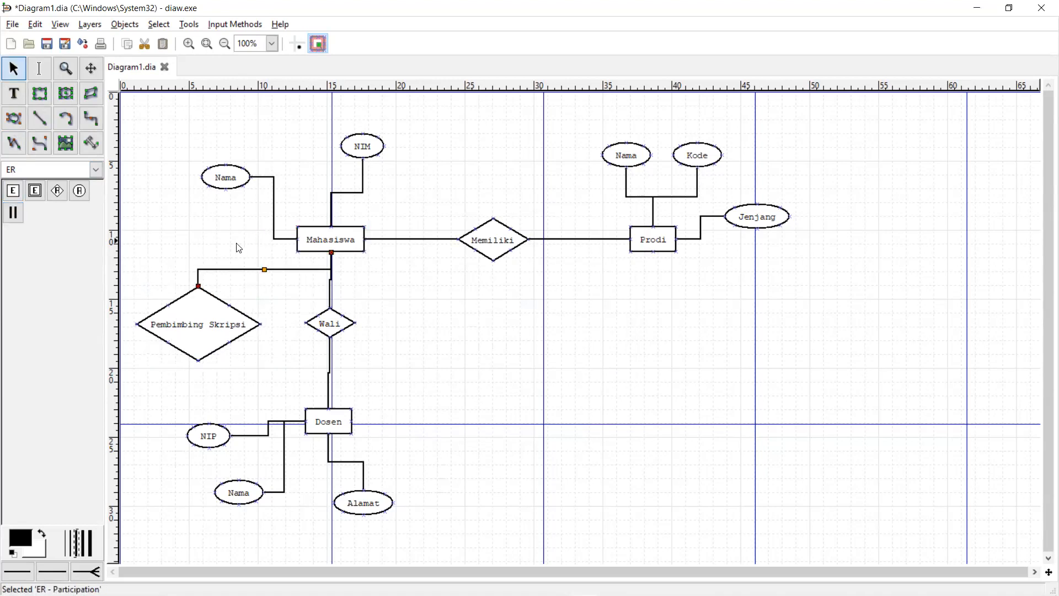
{"action": "left_click_drag", "start_coordinate": [187, 336], "coordinate": [336, 421]}
{"action": "mouse_move", "coordinate": [243, 357]}
{"action": "left_mouse_down"}
{"action": "mouse_move", "coordinate": [180, 309]}
{"action": "mouse_move", "coordinate": [305, 379]}
{"action": "mouse_move", "coordinate": [325, 419]}
{"action": "left_mouse_up"}
{"action": "left_click", "coordinate": [14, 212]}
{"action": "left_click_drag", "start_coordinate": [215, 317], "coordinate": [207, 317]}
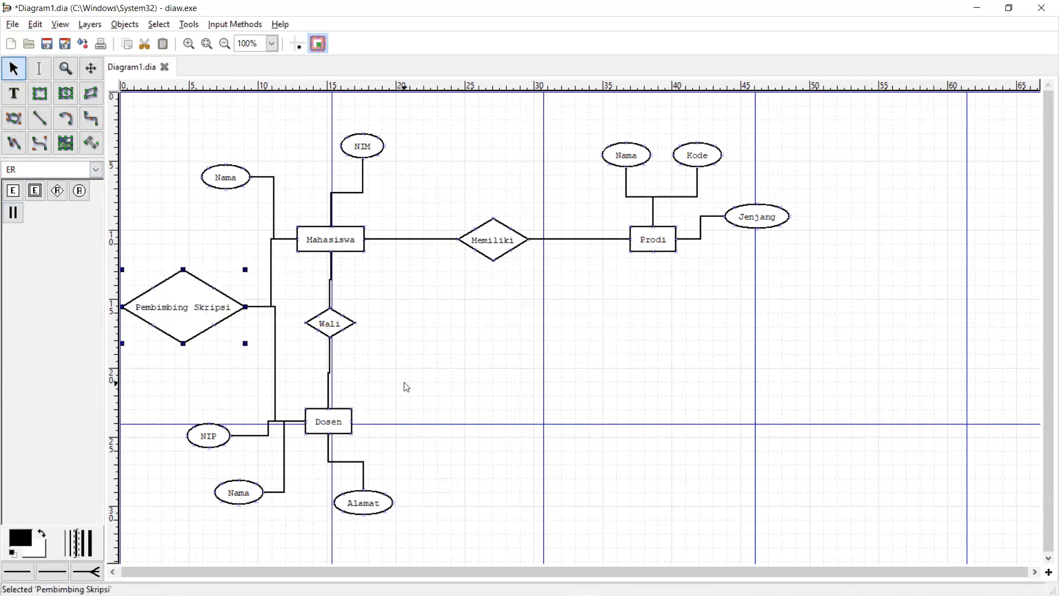
- Shift the diamond slightly right and reattach the Dosen connector to its bottom point
{"action": "scroll", "coordinate": [425, 368], "scroll_direction": "down", "scroll_amount": 2}
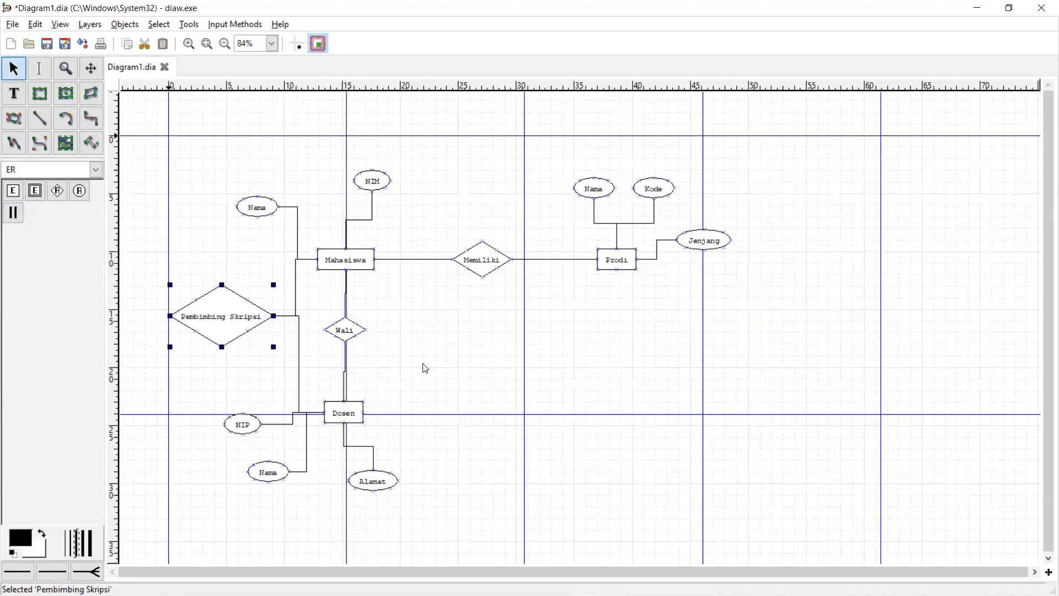
{"action": "scroll", "coordinate": [426, 368], "scroll_direction": "up", "scroll_amount": 4}
{"action": "scroll", "coordinate": [338, 350], "scroll_direction": "down", "scroll_amount": 3}
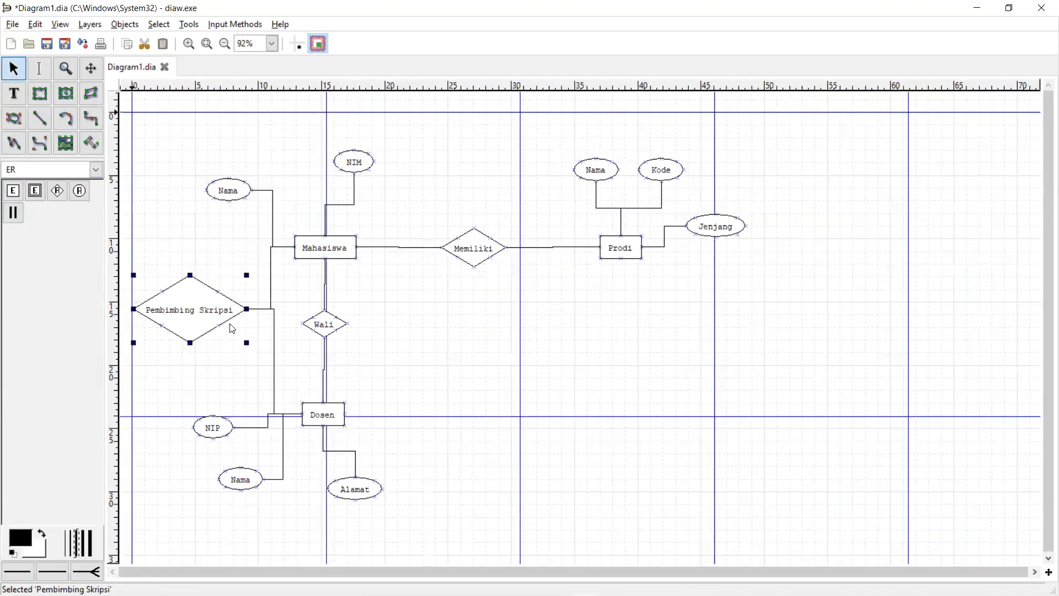
{"action": "left_click_drag", "start_coordinate": [203, 314], "coordinate": [221, 309]}
{"action": "scroll", "coordinate": [233, 332], "scroll_direction": "up", "scroll_amount": 1}
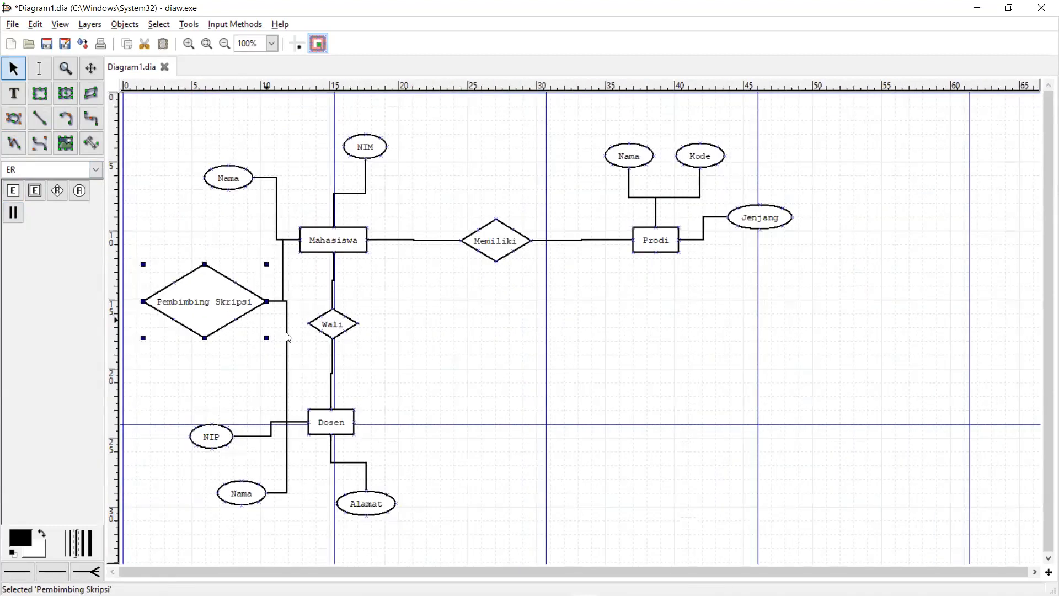
{"action": "left_click", "coordinate": [269, 303]}
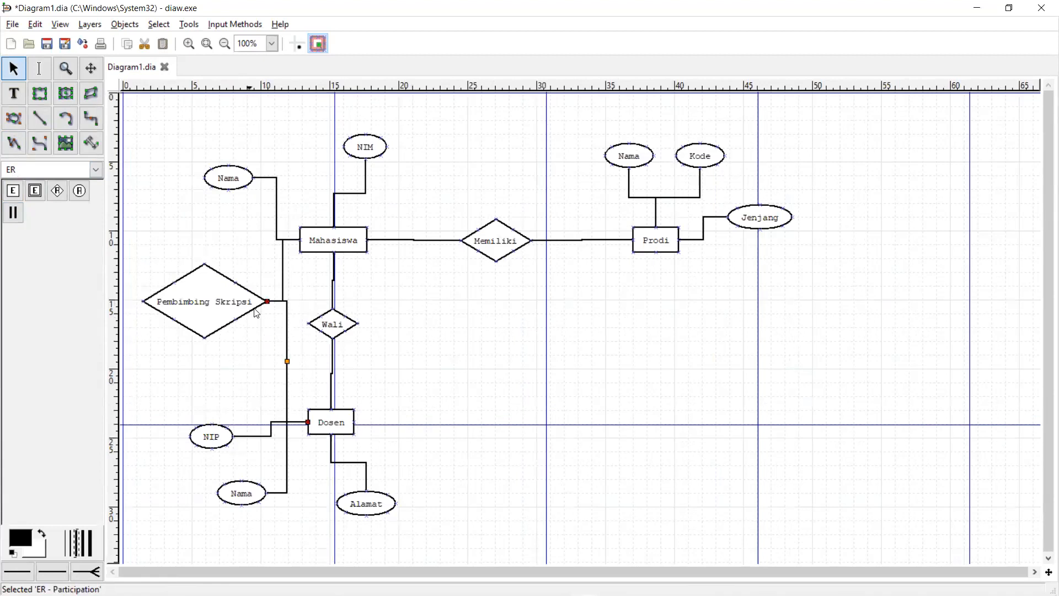
{"action": "left_click_drag", "start_coordinate": [267, 303], "coordinate": [218, 291]}
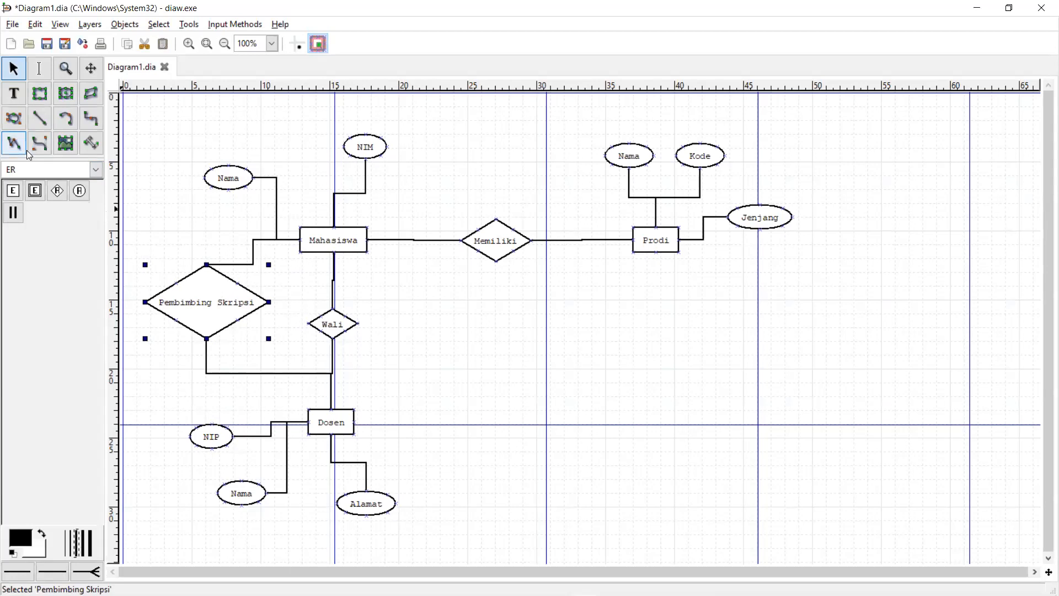
- Add an entity box on the lower guide right of Dosen and name it Matakuliah
{"action": "left_click", "coordinate": [13, 191]}
{"action": "left_click", "coordinate": [627, 399]}
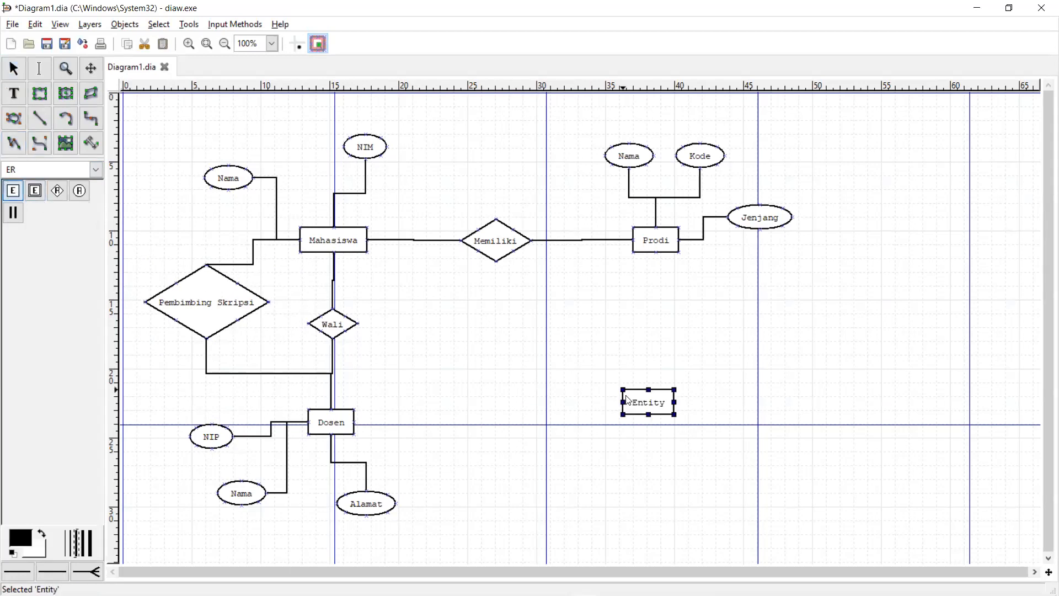
{"action": "left_click_drag", "start_coordinate": [659, 398], "coordinate": [680, 418]}
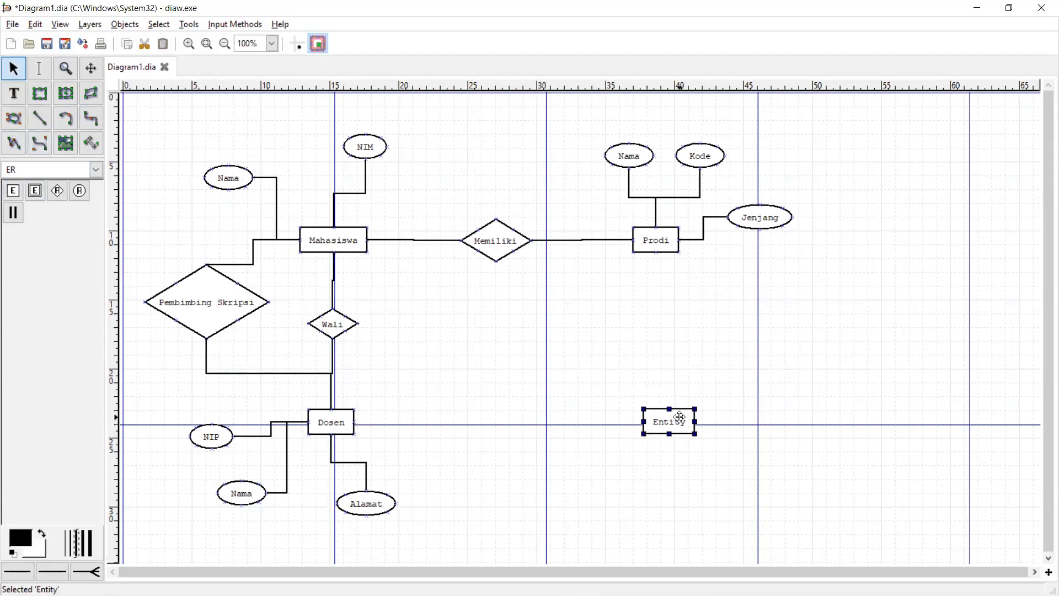
{"action": "double_click", "coordinate": [680, 418]}
{"action": "type", "text": "Matakuliah"}
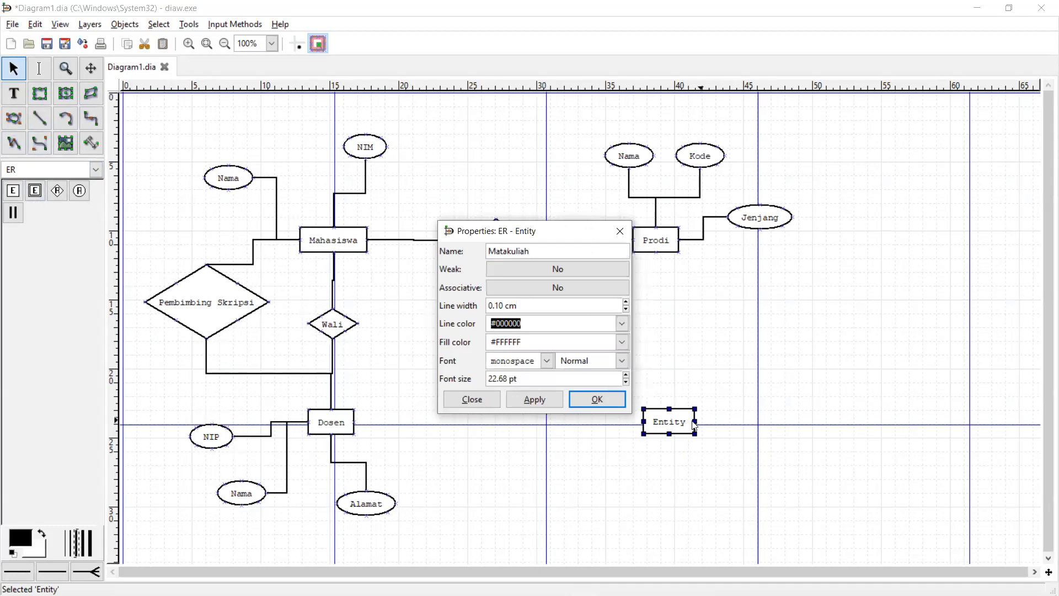
{"action": "left_click", "coordinate": [602, 402]}
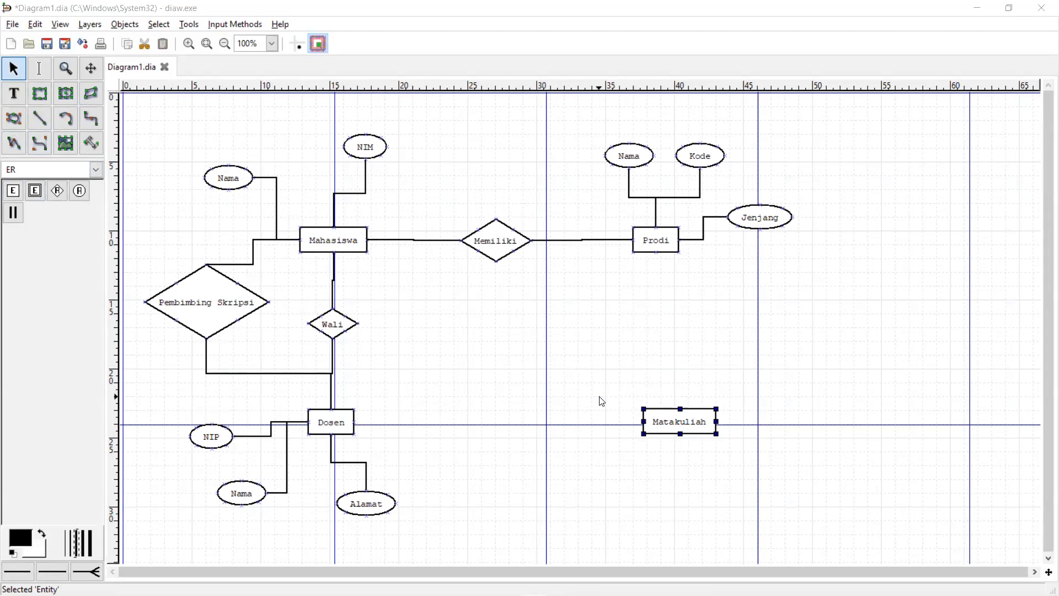
- Add an attribute ellipse named SKS beside Matakuliah
{"action": "left_click", "coordinate": [778, 388]}
{"action": "left_click_drag", "start_coordinate": [825, 397], "coordinate": [815, 368]}
{"action": "double_click", "coordinate": [815, 373]}
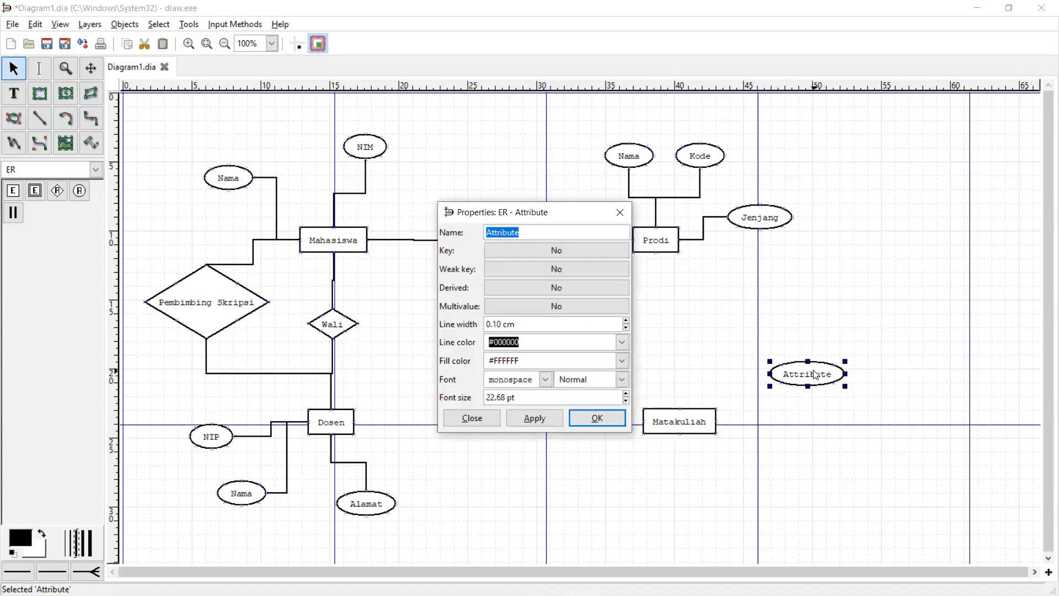
{"action": "type", "text": "SKS"}
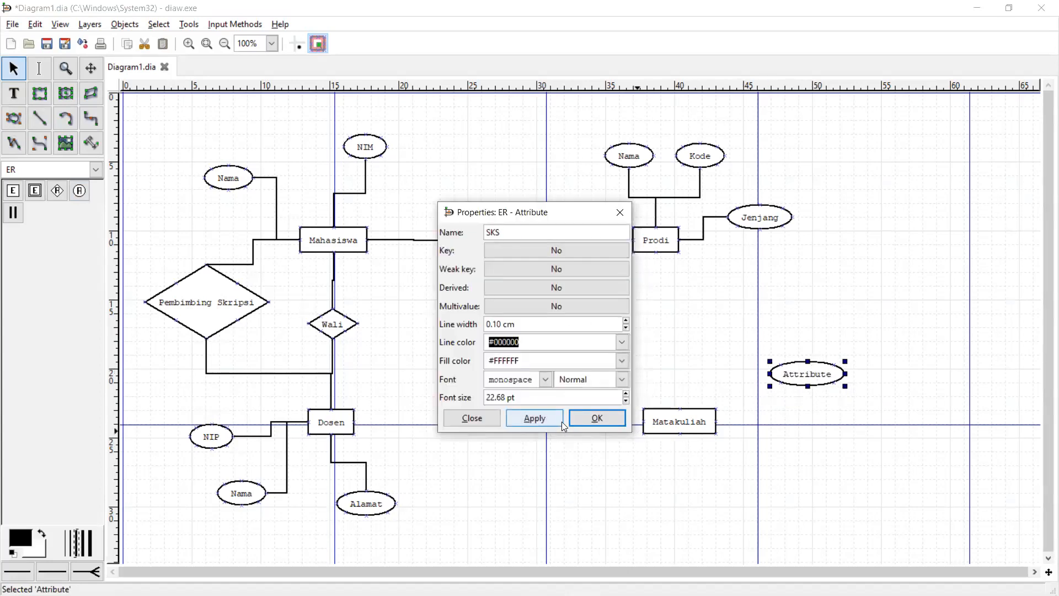
{"action": "left_click", "coordinate": [595, 421]}
- Add a second attribute ellipse named Kode MK below SKS
{"action": "left_click", "coordinate": [77, 191]}
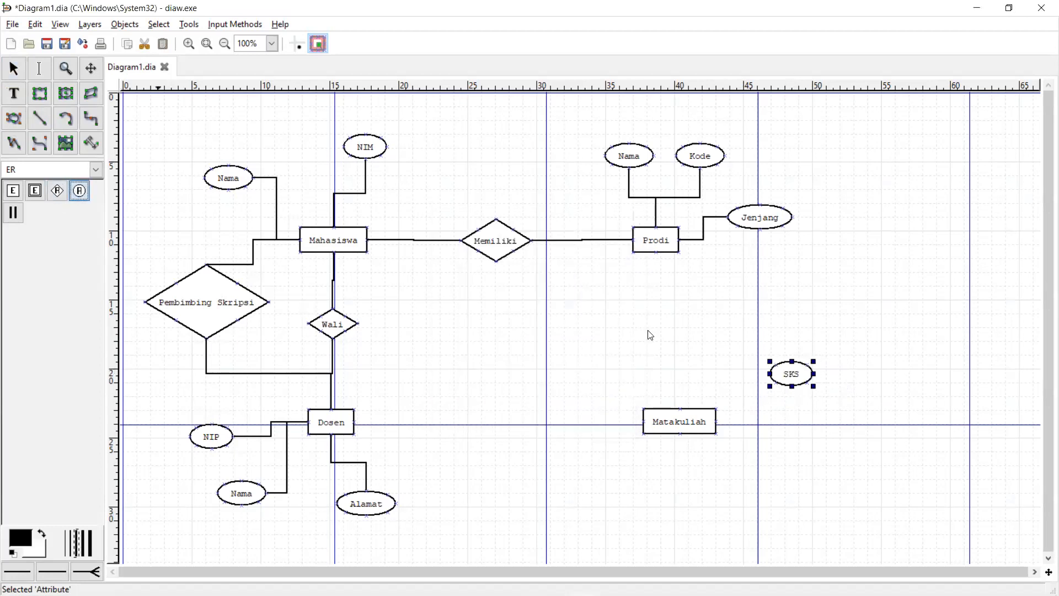
{"action": "left_click", "coordinate": [778, 449]}
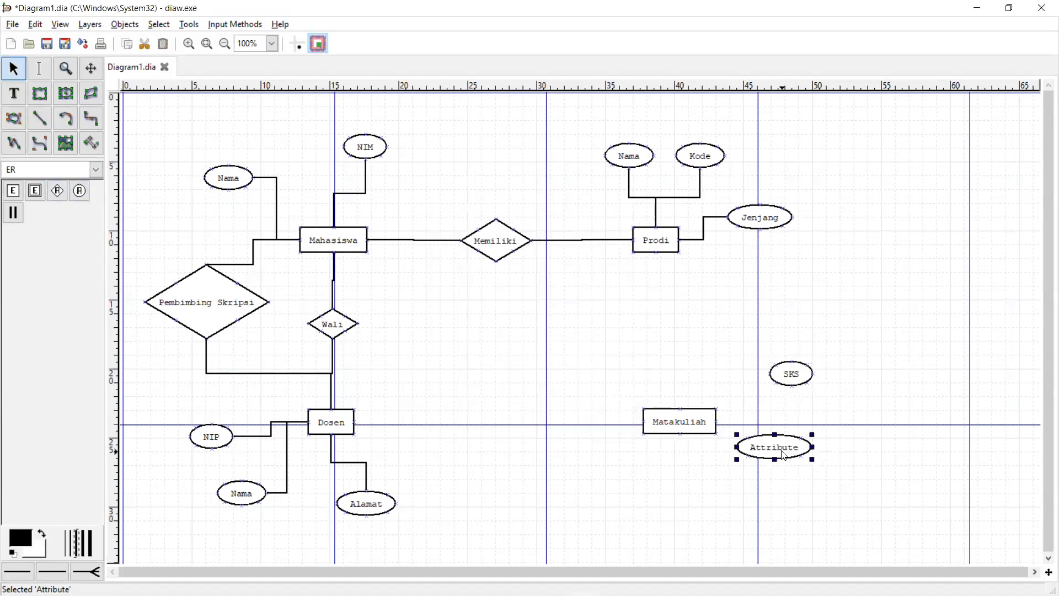
{"action": "double_click", "coordinate": [790, 458]}
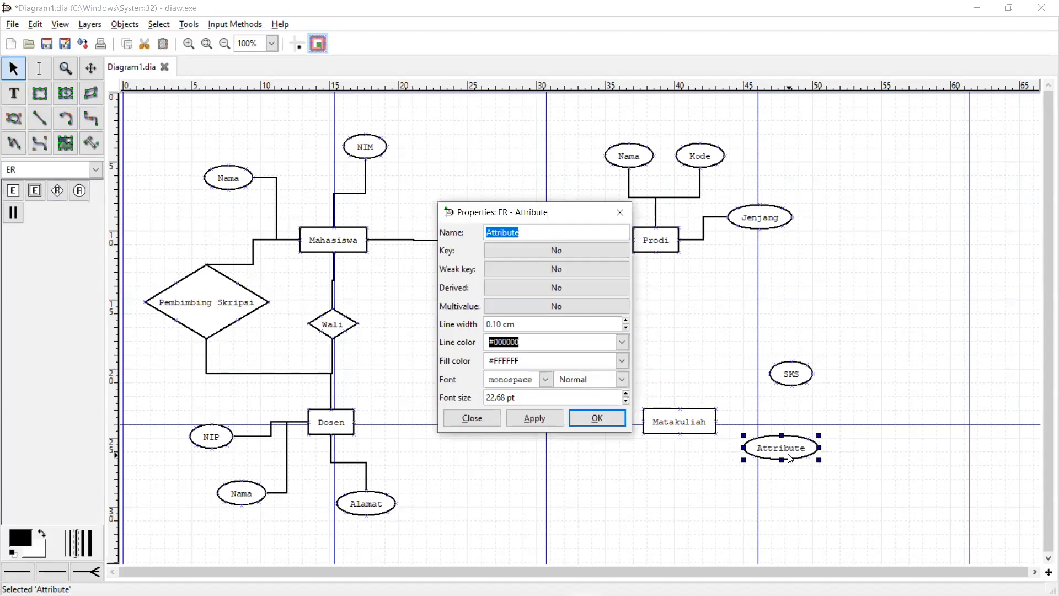
{"action": "type", "text": "Kode MK"}
{"action": "left_click", "coordinate": [609, 414]}
- Add a third attribute named Nama below Matakuliah, then shift SKS and Kode MK rightward
{"action": "left_click", "coordinate": [79, 190]}
{"action": "left_click_drag", "start_coordinate": [708, 514], "coordinate": [646, 490]}
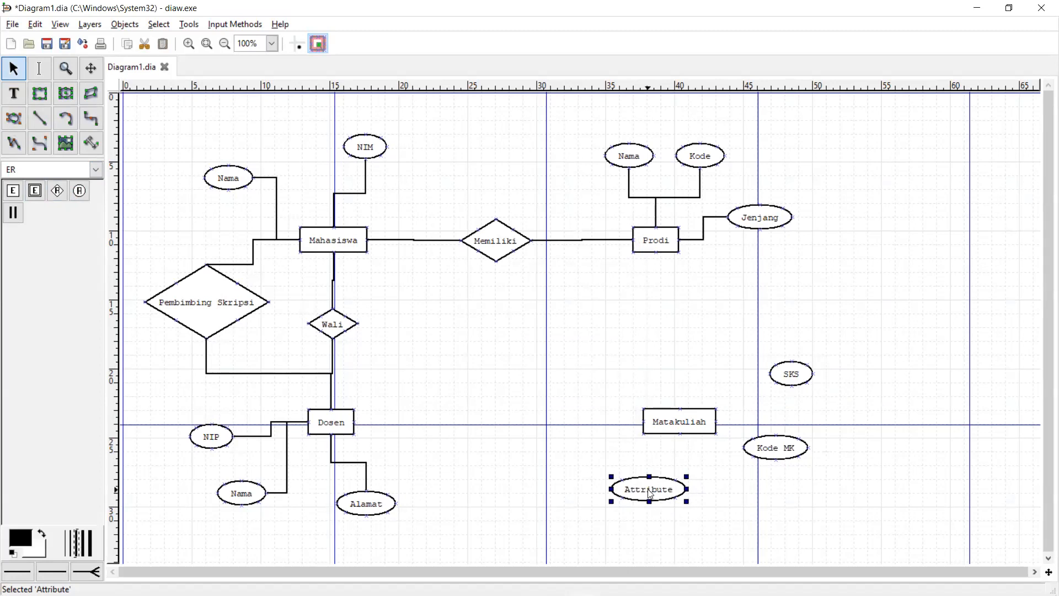
{"action": "double_click", "coordinate": [625, 500]}
{"action": "type", "text": "Nama"}
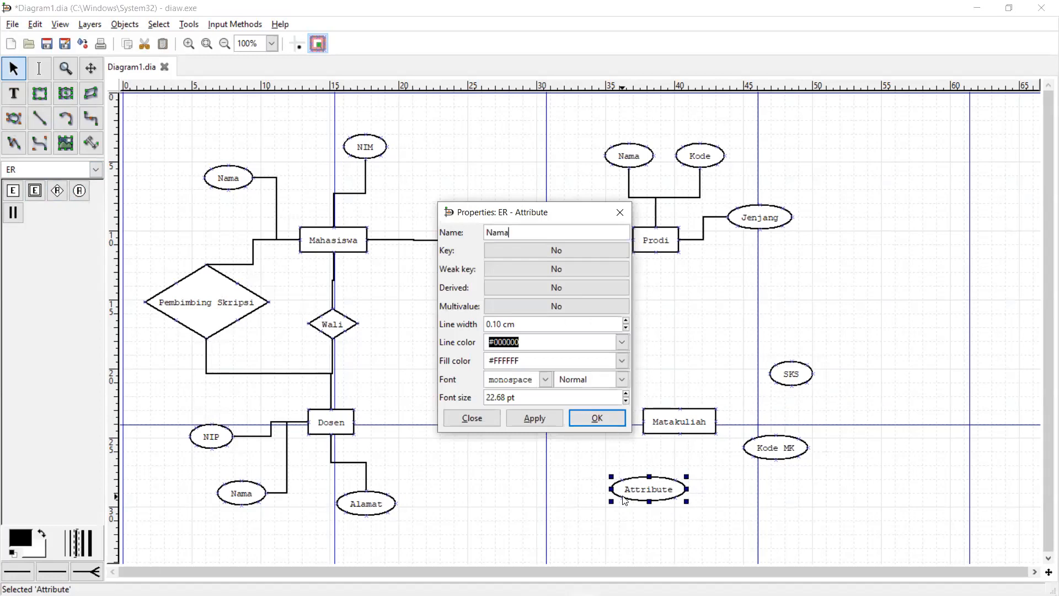
{"action": "left_click", "coordinate": [597, 418]}
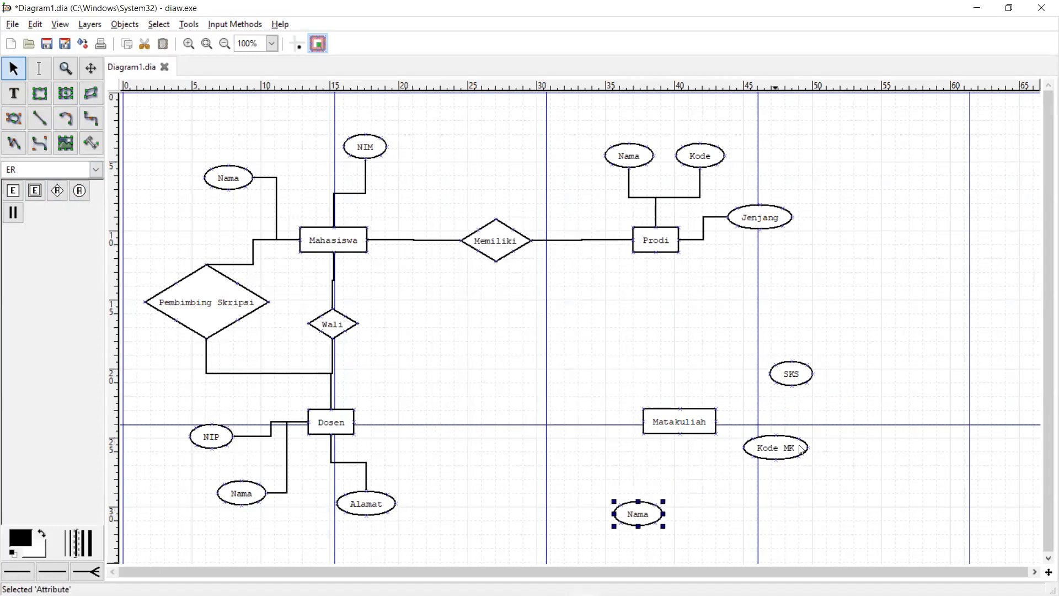
{"action": "left_click_drag", "start_coordinate": [801, 450], "coordinate": [814, 471]}
{"action": "left_click_drag", "start_coordinate": [791, 376], "coordinate": [800, 369]}
{"action": "left_click", "coordinate": [782, 465]}
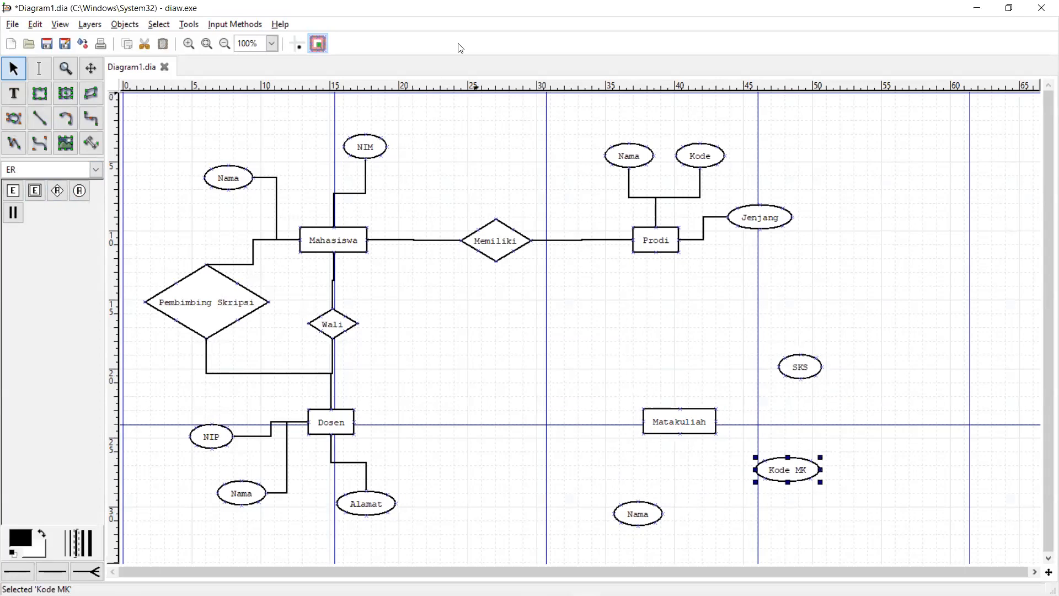
- Link Matakuliah to its SKS and Kode MK attributes with participation lines
{"action": "left_click", "coordinate": [12, 213]}
{"action": "left_click_drag", "start_coordinate": [710, 417], "coordinate": [797, 372]}
{"action": "left_click", "coordinate": [12, 213]}
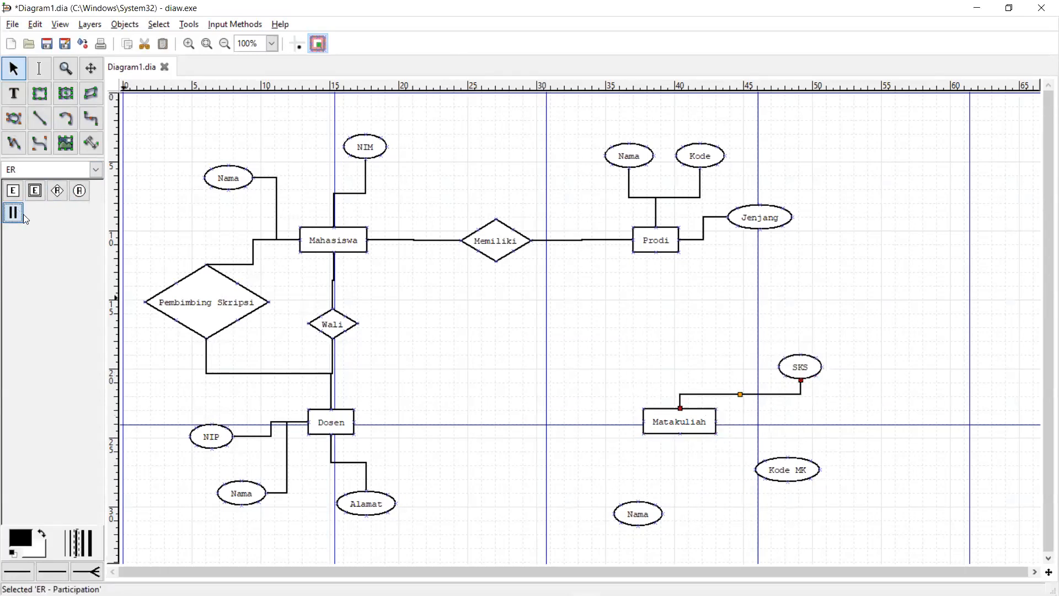
{"action": "left_click_drag", "start_coordinate": [697, 412], "coordinate": [781, 467]}
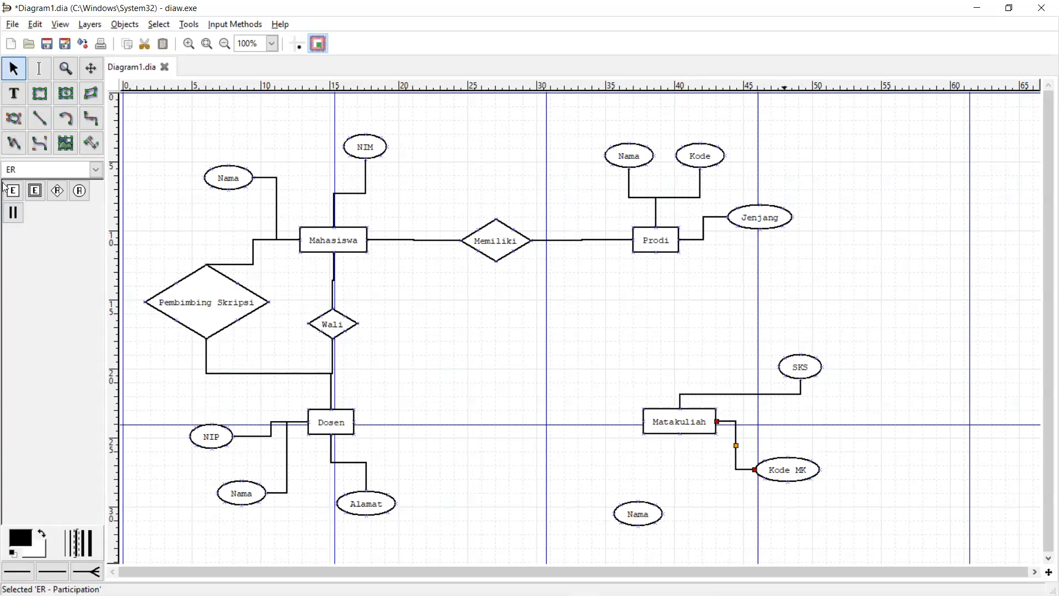
{"action": "mouse_move", "coordinate": [712, 437]}
{"action": "left_mouse_down"}
{"action": "mouse_move", "coordinate": [697, 468]}
{"action": "mouse_move", "coordinate": [700, 442]}
{"action": "mouse_move", "coordinate": [652, 501]}
{"action": "mouse_move", "coordinate": [698, 425]}
{"action": "left_mouse_up"}
{"action": "left_click", "coordinate": [13, 213]}
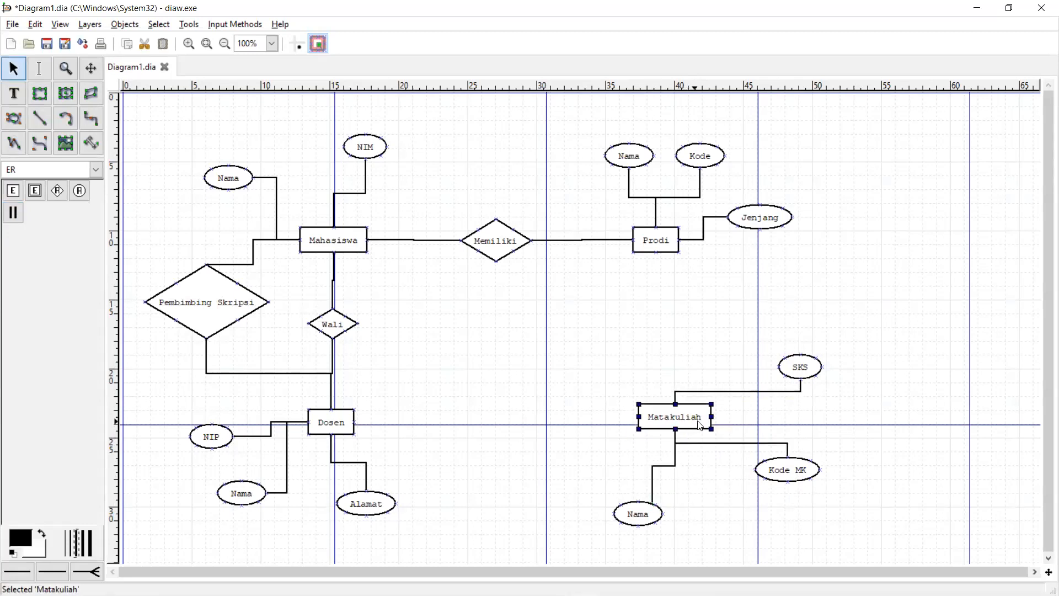
{"action": "key", "text": "alt+Tab"}
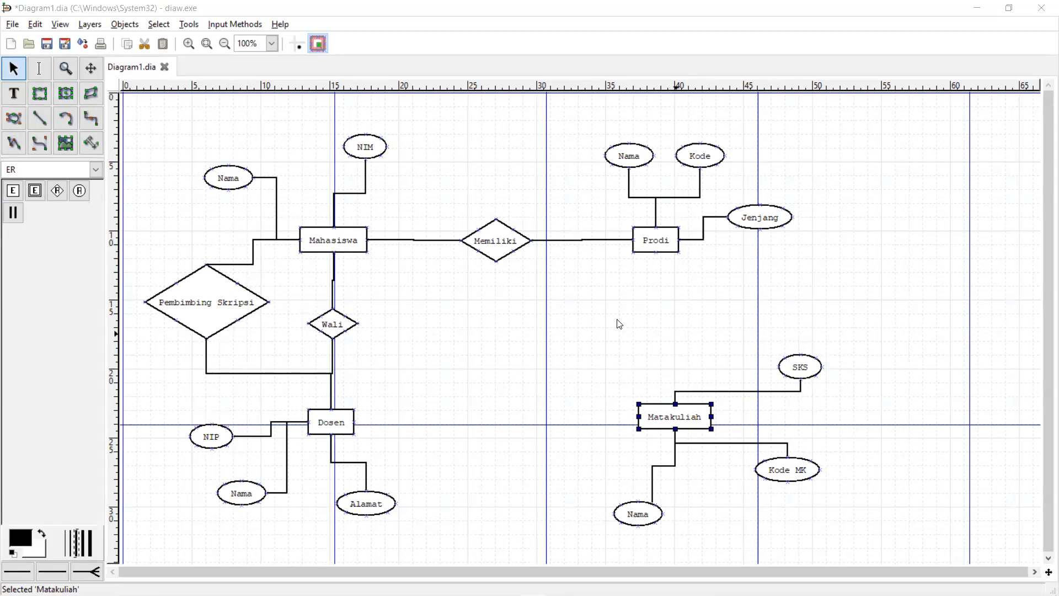
- Move Prodi, Memiliki and the Nama, Kode and Jenjang attributes upward, then place a new relationship diamond
{"action": "left_click_drag", "start_coordinate": [669, 239], "coordinate": [680, 213]}
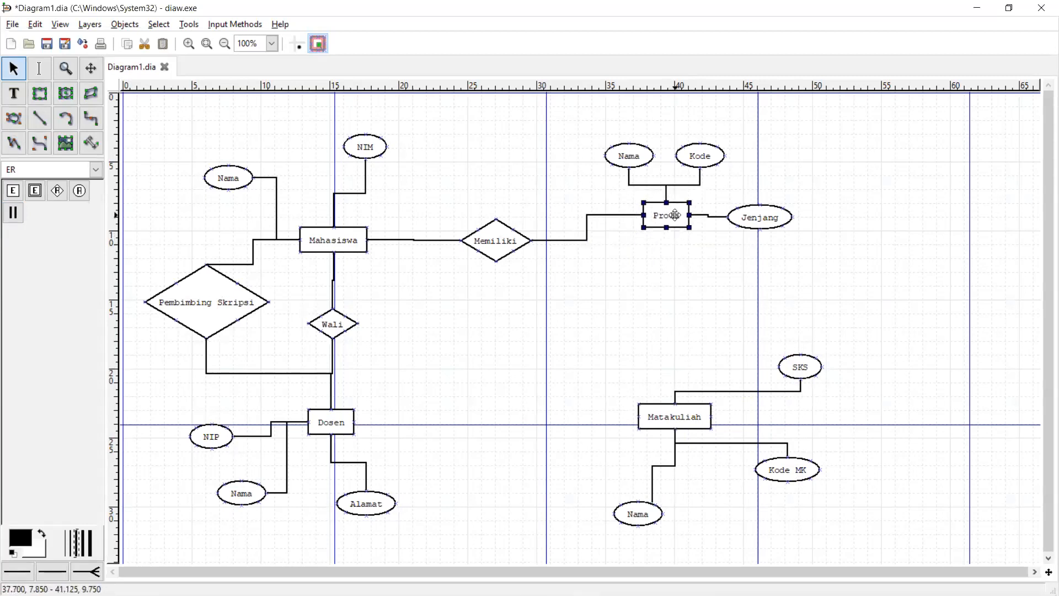
{"action": "left_click_drag", "start_coordinate": [510, 253], "coordinate": [521, 219]}
{"action": "left_click_drag", "start_coordinate": [616, 163], "coordinate": [610, 121]}
{"action": "left_click_drag", "start_coordinate": [702, 157], "coordinate": [711, 122]}
{"action": "left_click_drag", "start_coordinate": [766, 216], "coordinate": [793, 172]}
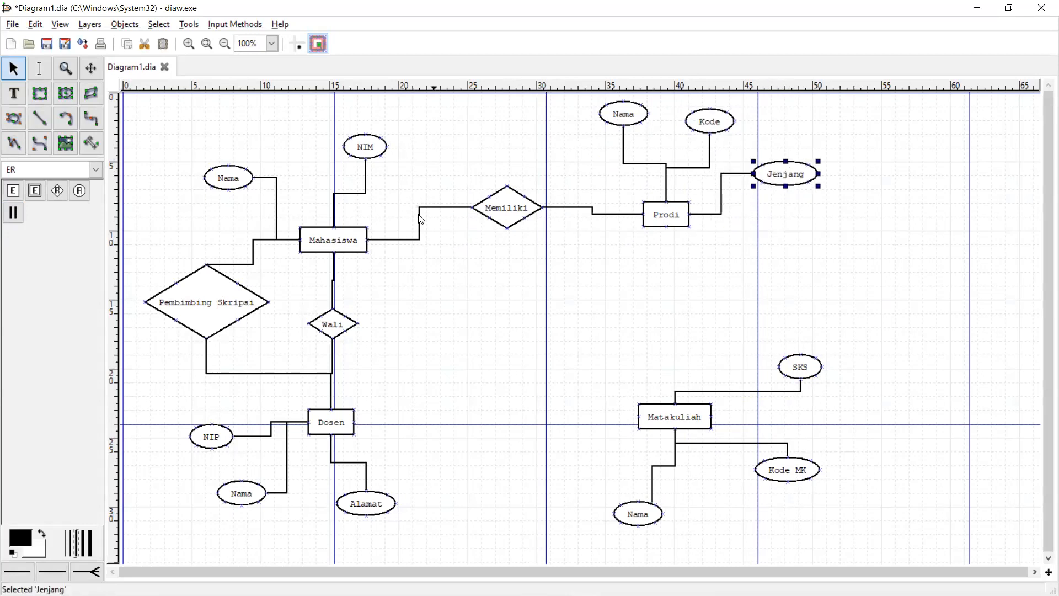
{"action": "left_click", "coordinate": [57, 190]}
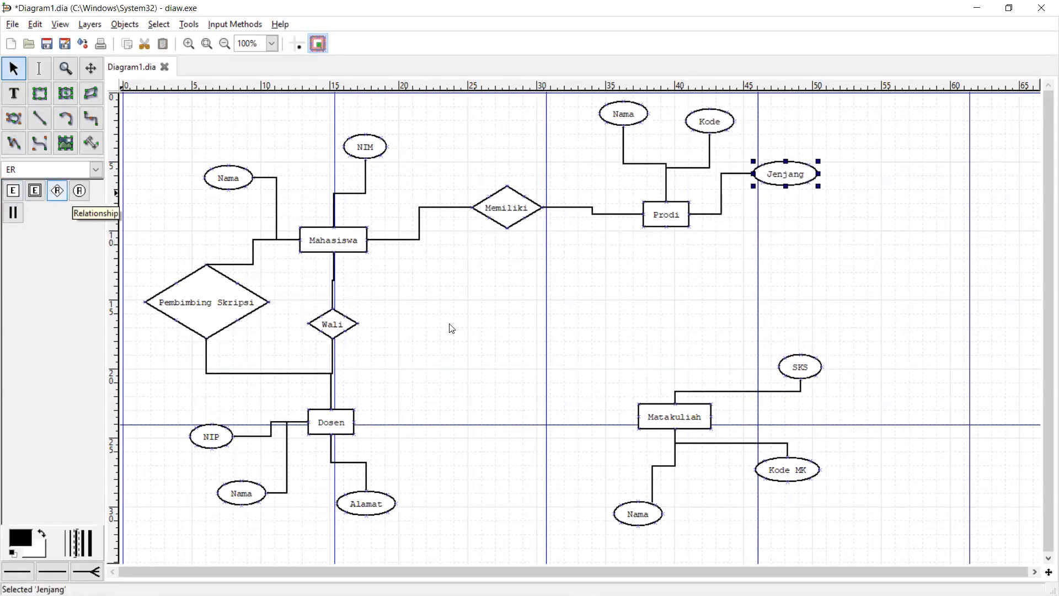
{"action": "left_click", "coordinate": [527, 323]}
- Drag the new relationship diamond into the gap between Mahasiswa and Matakuliah
{"action": "left_click_drag", "start_coordinate": [571, 333], "coordinate": [543, 301]}
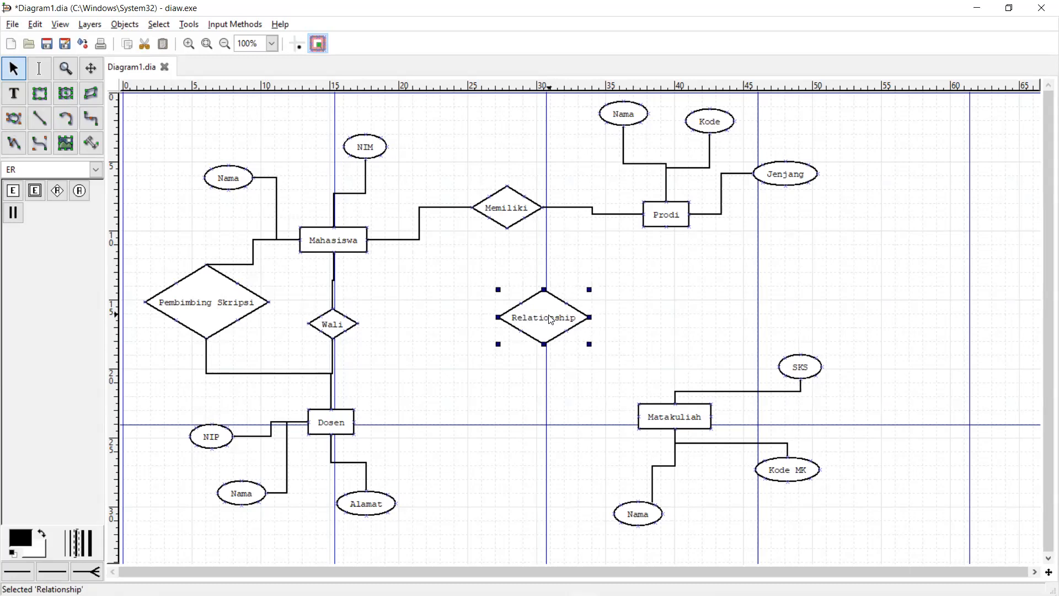
{"action": "left_click_drag", "start_coordinate": [550, 319], "coordinate": [548, 312]}
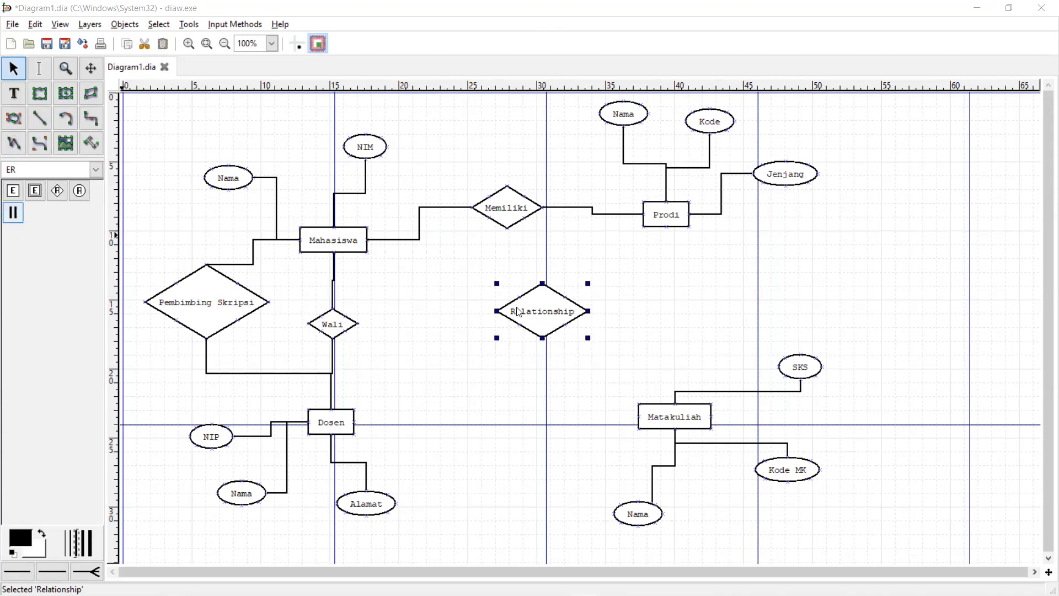
- Nudge the new diamond into place and rename it Mengikuti
{"action": "left_click_drag", "start_coordinate": [541, 315], "coordinate": [531, 323]}
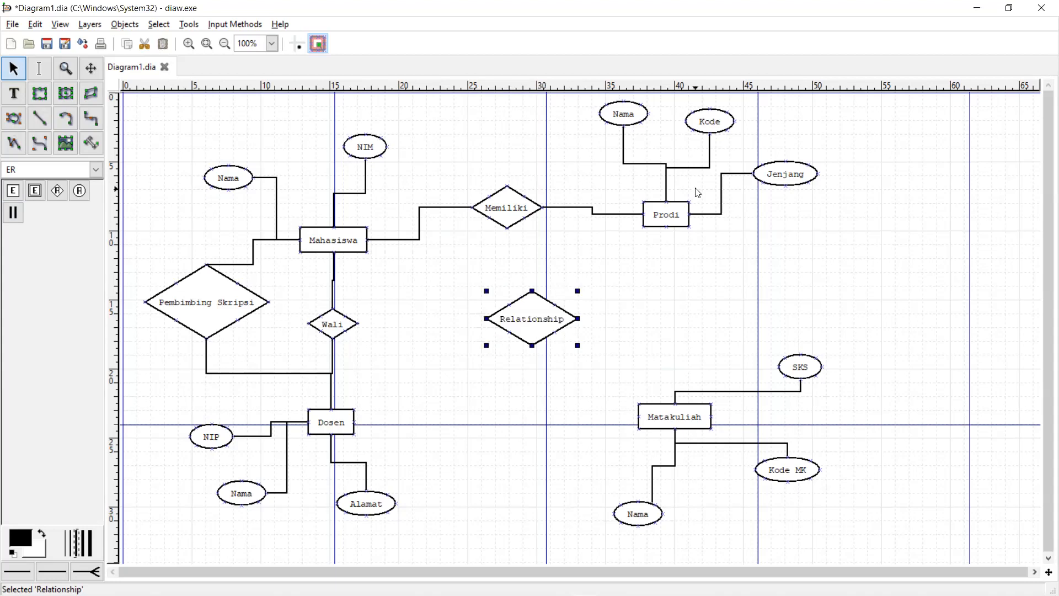
{"action": "left_click_drag", "start_coordinate": [528, 331], "coordinate": [544, 330]}
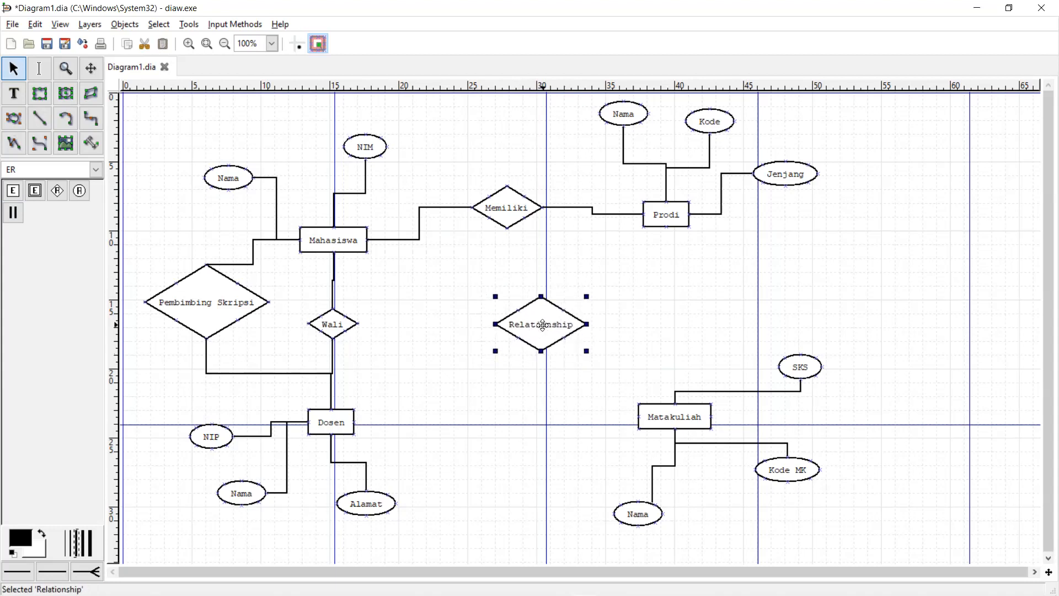
{"action": "double_click", "coordinate": [545, 330]}
{"action": "type", "text": "Meng"}
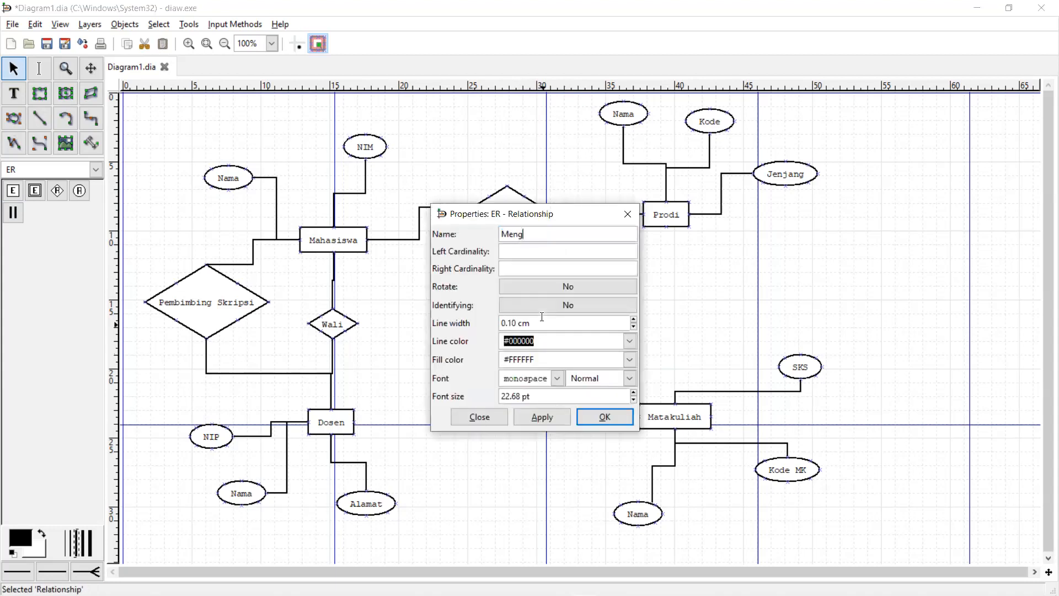
{"action": "type", "text": "ikuti"}
{"action": "left_click", "coordinate": [604, 417]}
{"action": "left_click_drag", "start_coordinate": [540, 316], "coordinate": [546, 314]}
{"action": "left_click", "coordinate": [13, 212]}
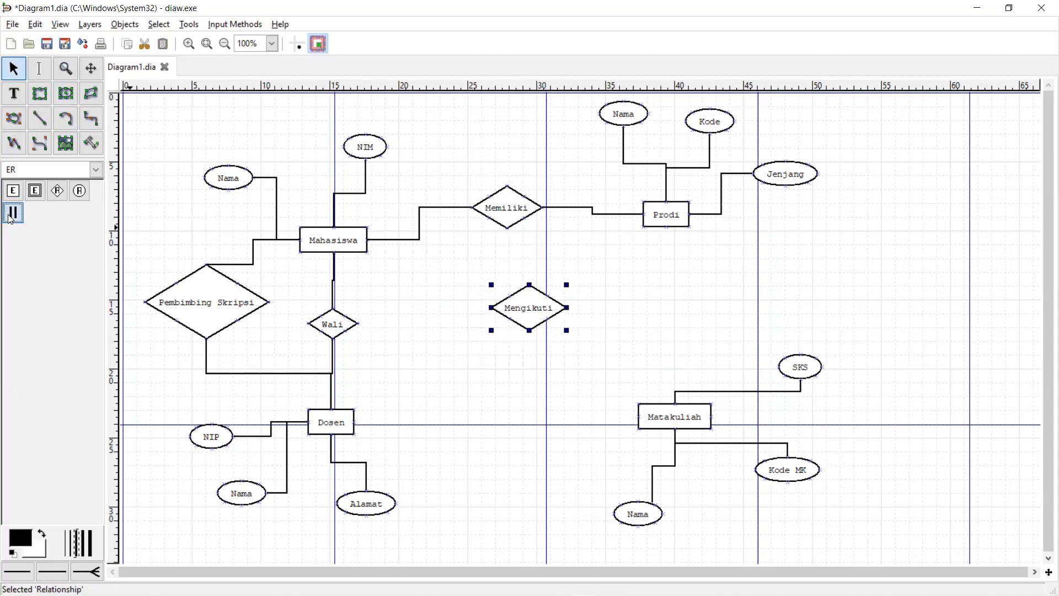
{"action": "left_click", "coordinate": [356, 249]}
- Link Mengikuti to Mahasiswa and Matakuliah, then tidy Matakuliah, SKS, Kode MK and Nama
{"action": "left_click_drag", "start_coordinate": [356, 250], "coordinate": [714, 409]}
{"action": "left_click", "coordinate": [701, 411]}
{"action": "left_click_drag", "start_coordinate": [801, 367], "coordinate": [850, 357]}
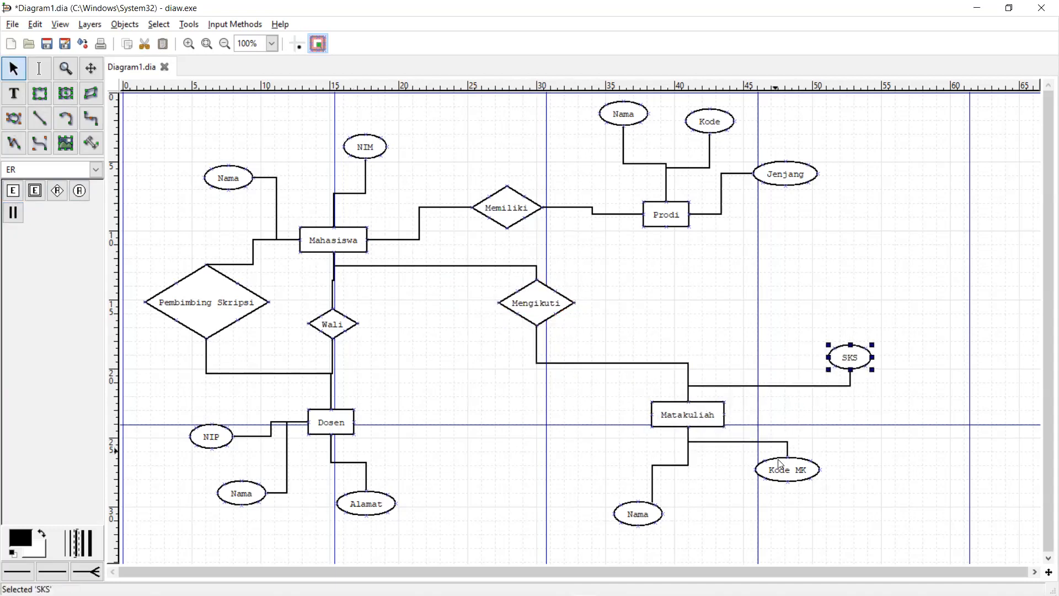
{"action": "left_click_drag", "start_coordinate": [788, 469], "coordinate": [841, 472]}
{"action": "left_click_drag", "start_coordinate": [644, 514], "coordinate": [683, 523]}
{"action": "left_click_drag", "start_coordinate": [699, 407], "coordinate": [700, 398]}
{"action": "left_click_drag", "start_coordinate": [672, 525], "coordinate": [690, 504]}
{"action": "left_click", "coordinate": [652, 494]}
{"action": "left_click_drag", "start_coordinate": [850, 474], "coordinate": [856, 469]}
{"action": "left_click_drag", "start_coordinate": [862, 366], "coordinate": [841, 357]}
{"action": "left_click_drag", "start_coordinate": [694, 501], "coordinate": [707, 509]}
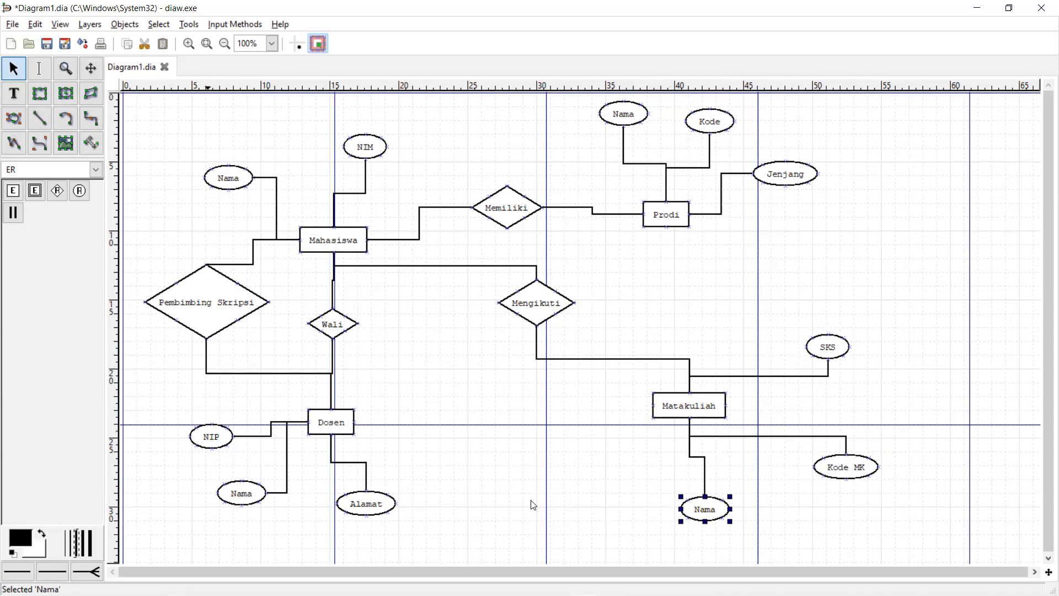
- Place another relationship diamond to the right of Dosen
{"action": "left_click", "coordinate": [60, 192]}
{"action": "left_click", "coordinate": [468, 393]}
{"action": "left_click_drag", "start_coordinate": [533, 422], "coordinate": [500, 420]}
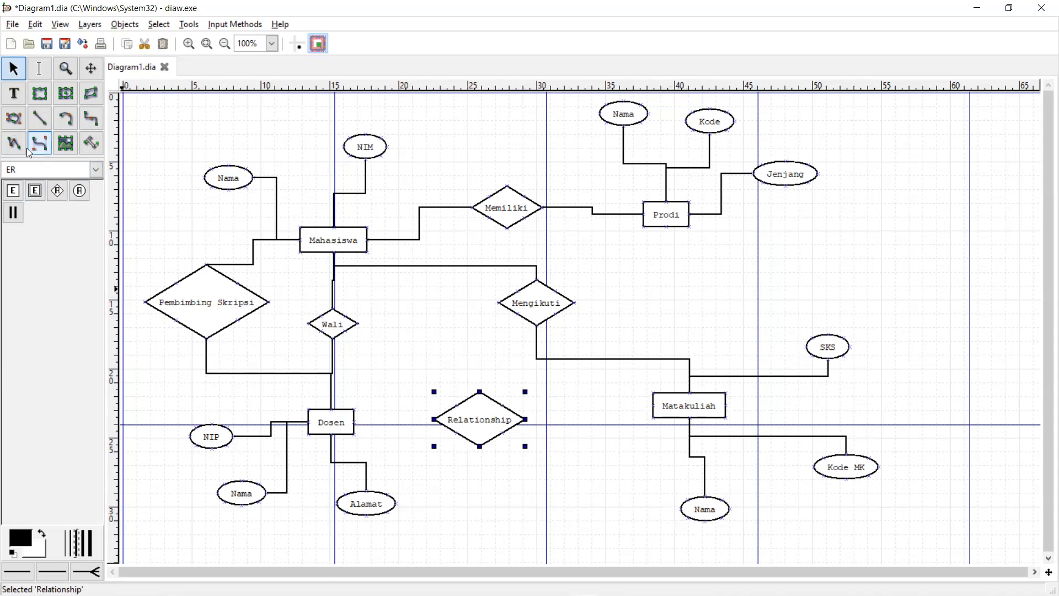
- Connect Dosen and Matakuliah to the new relationship diamond with participation lines
{"action": "left_click", "coordinate": [13, 212]}
{"action": "left_click_drag", "start_coordinate": [312, 378], "coordinate": [358, 411]}
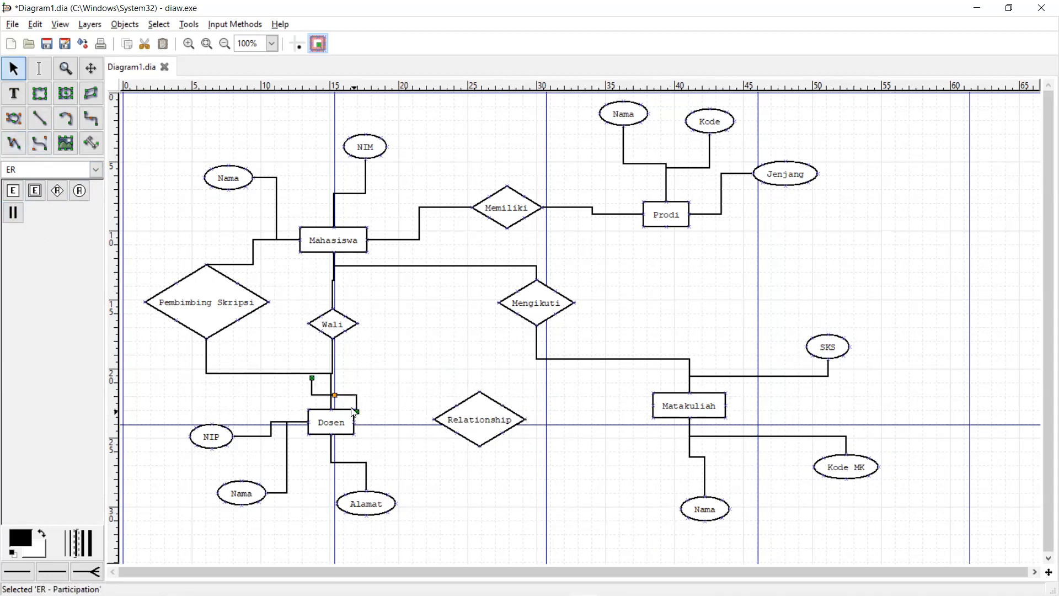
{"action": "key", "text": "Delete"}
{"action": "left_click", "coordinate": [12, 213]}
{"action": "left_click_drag", "start_coordinate": [356, 422], "coordinate": [434, 420]}
{"action": "left_click", "coordinate": [13, 212]}
{"action": "left_click_drag", "start_coordinate": [525, 419], "coordinate": [663, 415]}
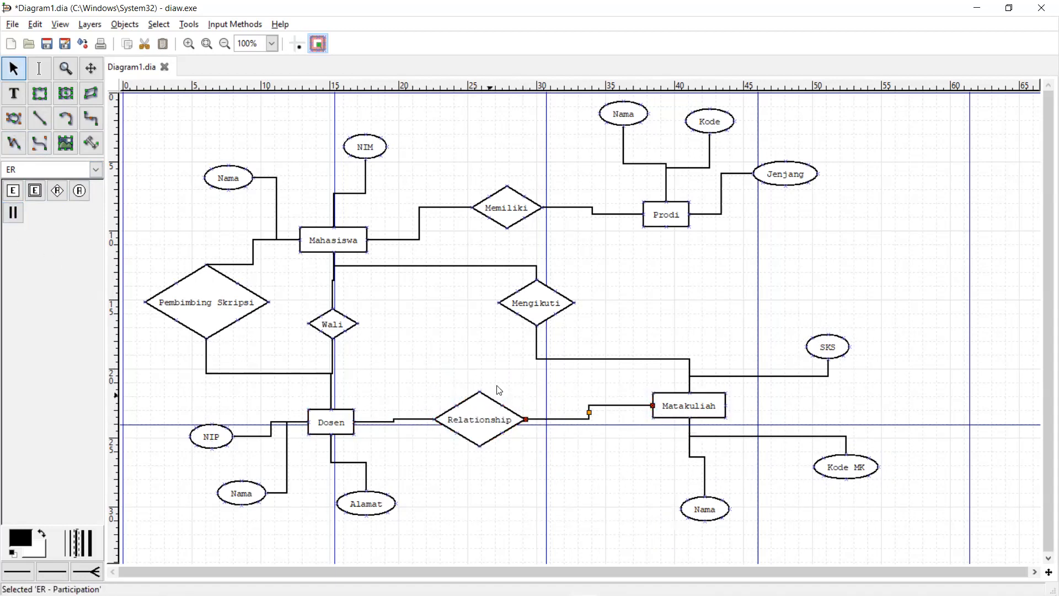
- Respace SKS, Kode MK and Nama, and shift Matakuliah slightly down
{"action": "left_click_drag", "start_coordinate": [831, 344], "coordinate": [858, 335]}
{"action": "left_click_drag", "start_coordinate": [844, 480], "coordinate": [898, 473]}
{"action": "left_click_drag", "start_coordinate": [709, 510], "coordinate": [762, 514]}
{"action": "left_click", "coordinate": [719, 406]}
{"action": "left_click_drag", "start_coordinate": [719, 406], "coordinate": [706, 418]}
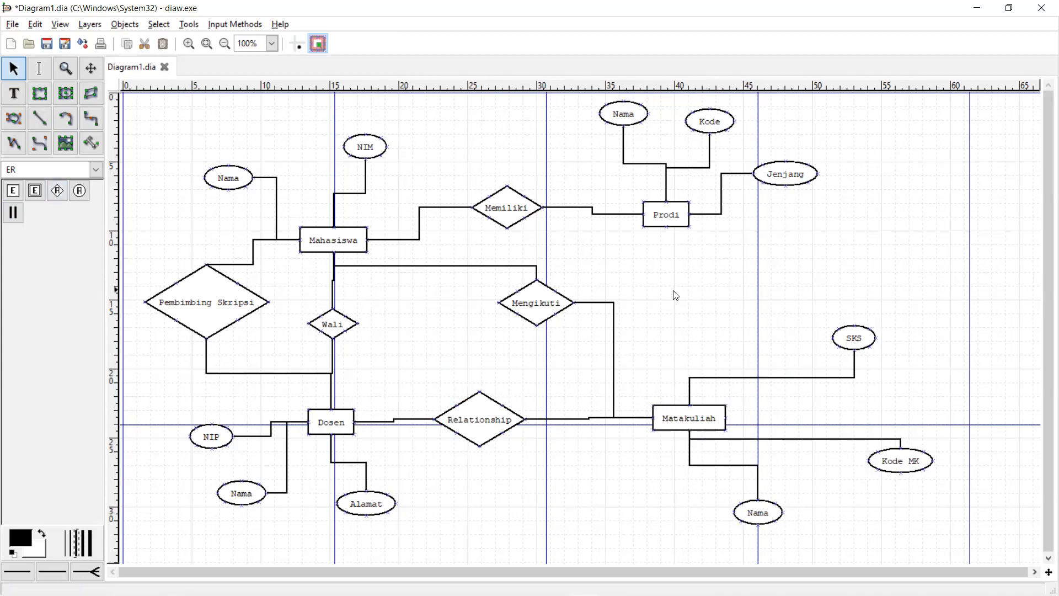
- Place a relationship diamond named Memiliki below Prodi and link Prodi to it with a participation line
{"action": "left_click", "coordinate": [57, 191]}
{"action": "left_click", "coordinate": [700, 258]}
{"action": "left_click_drag", "start_coordinate": [754, 287], "coordinate": [701, 301]}
{"action": "double_click", "coordinate": [702, 302]}
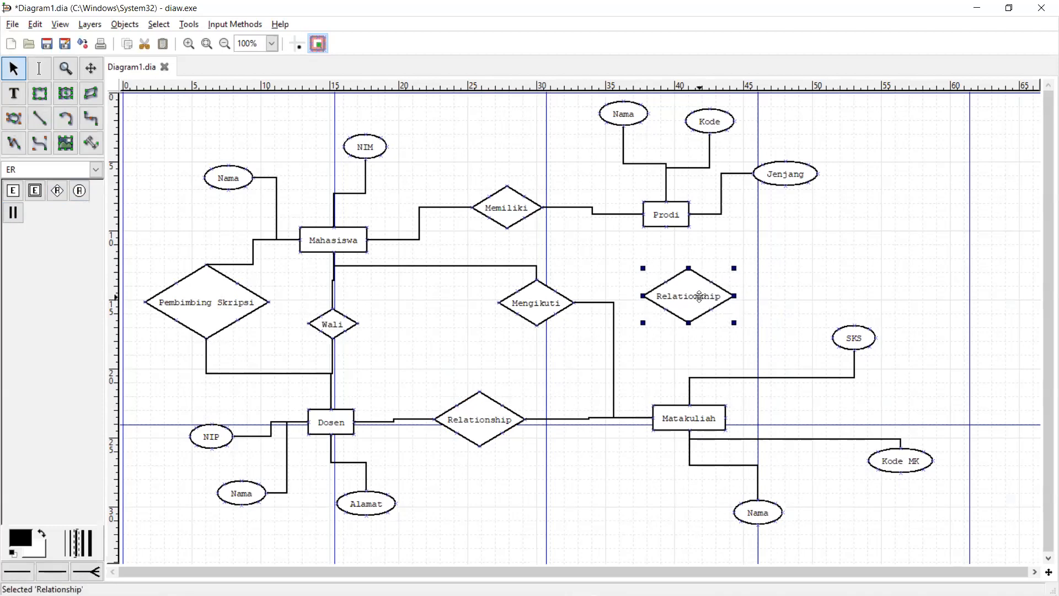
{"action": "type", "text": "Memiliki"}
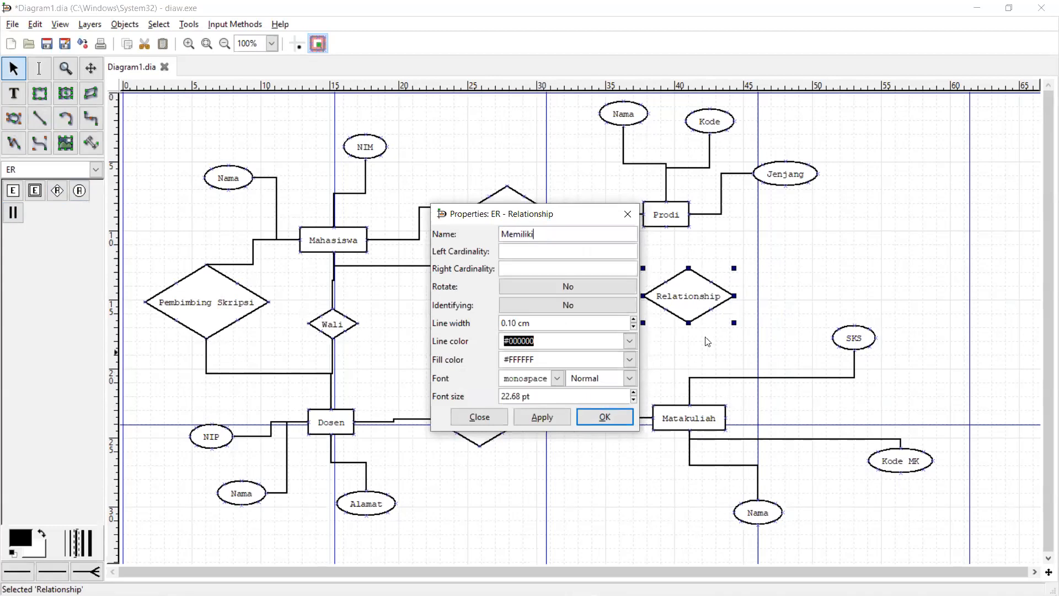
{"action": "left_click", "coordinate": [605, 417]}
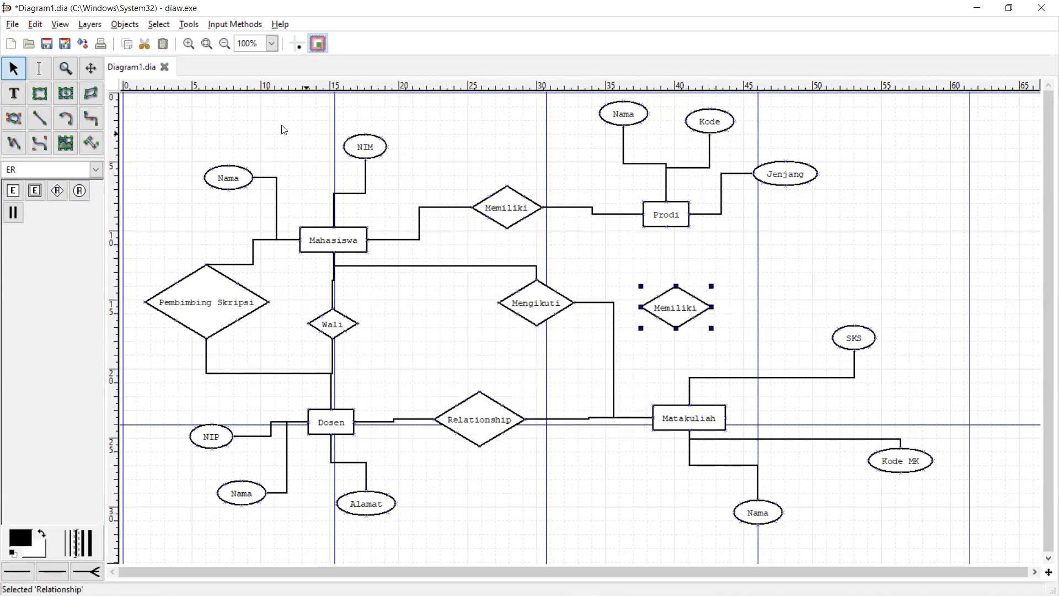
{"action": "left_click", "coordinate": [13, 212]}
{"action": "mouse_move", "coordinate": [666, 226]}
{"action": "left_mouse_down"}
{"action": "mouse_move", "coordinate": [682, 366]}
{"action": "mouse_move", "coordinate": [684, 326]}
{"action": "mouse_move", "coordinate": [678, 310]}
{"action": "mouse_move", "coordinate": [659, 376]}
{"action": "mouse_move", "coordinate": [690, 407]}
{"action": "left_mouse_up"}
- Start a participation line running from the Memiliki diamond down to Matakuliah
{"action": "left_click", "coordinate": [14, 213]}
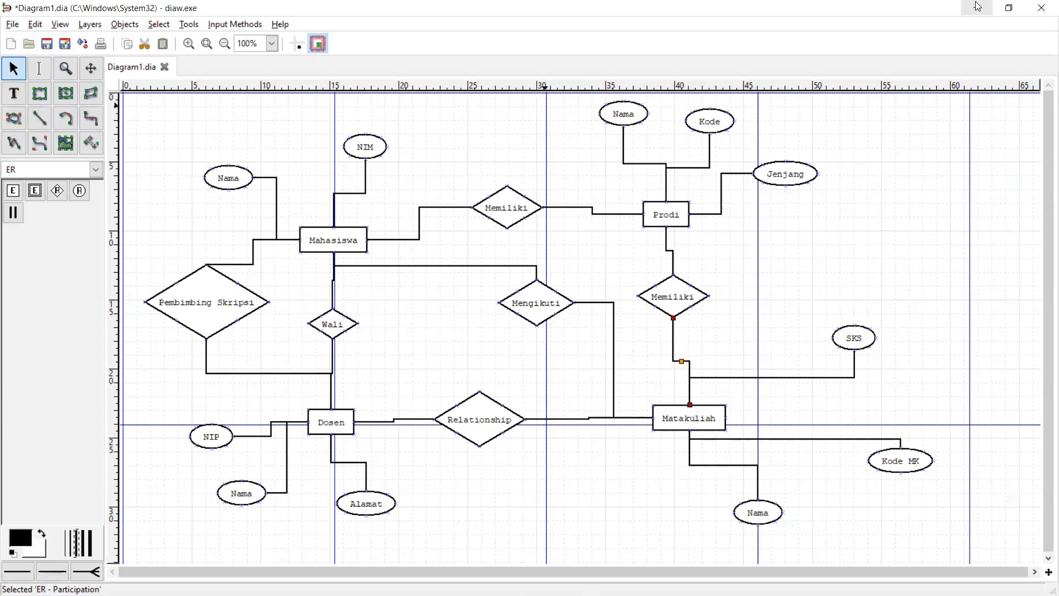
- Nudge Memiliki down, shift Mengikuti left and the Relationship diamond right so the lines run straight
{"action": "left_click", "coordinate": [846, 298]}
{"action": "left_click_drag", "start_coordinate": [681, 289], "coordinate": [682, 290]}
{"action": "left_click", "coordinate": [511, 295]}
{"action": "mouse_move", "coordinate": [510, 295]}
{"action": "left_mouse_down"}
{"action": "mouse_move", "coordinate": [458, 307]}
{"action": "mouse_move", "coordinate": [494, 295]}
{"action": "left_mouse_up"}
{"action": "left_click_drag", "start_coordinate": [495, 421], "coordinate": [510, 422]}
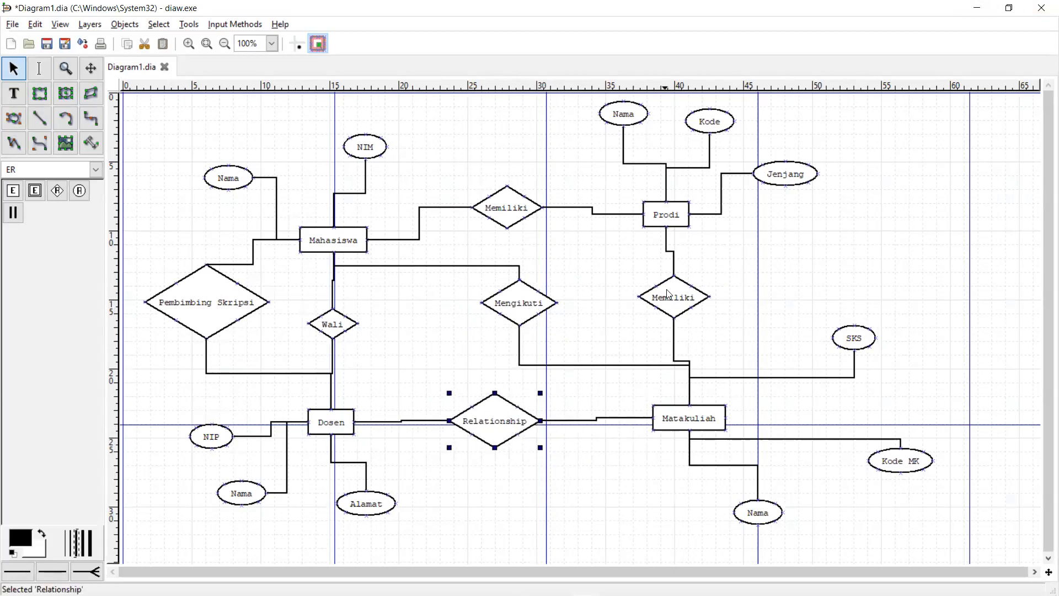
{"action": "scroll", "coordinate": [887, 283], "scroll_direction": "up", "scroll_amount": 3}
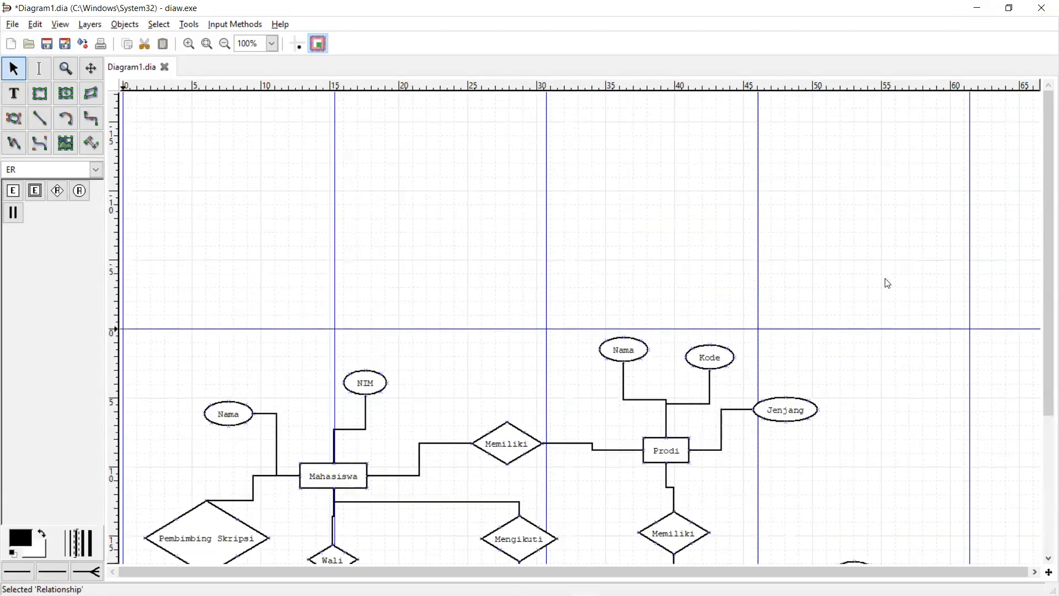
{"action": "scroll", "coordinate": [887, 283], "scroll_direction": "down", "scroll_amount": 5}
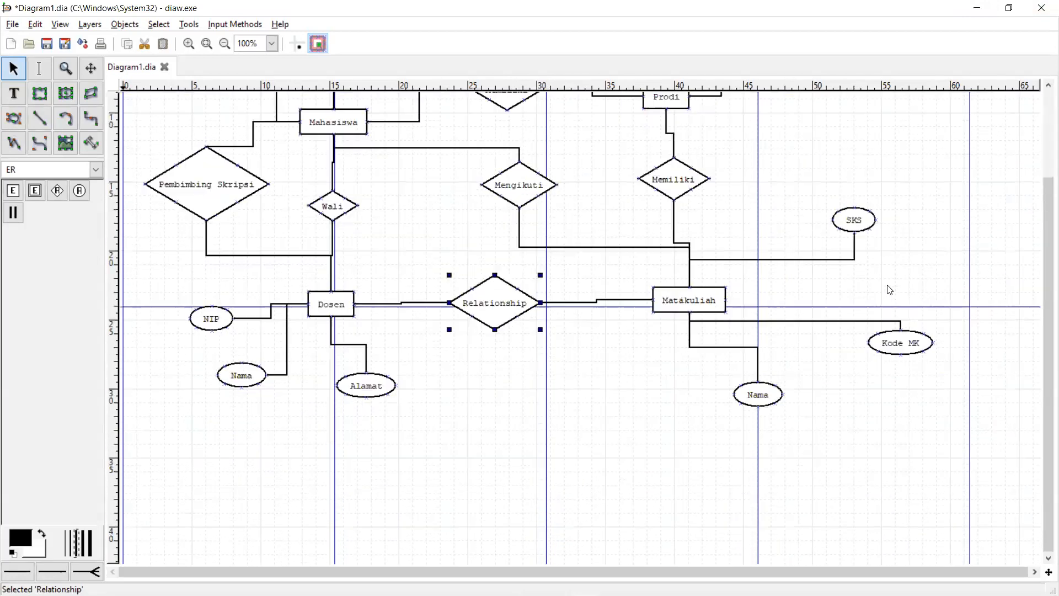
{"action": "scroll", "coordinate": [890, 290], "scroll_direction": "up", "scroll_amount": 2}
{"action": "scroll", "coordinate": [890, 289], "scroll_direction": "up", "scroll_amount": 2}
{"action": "scroll", "coordinate": [889, 288], "scroll_direction": "down", "scroll_amount": 2}
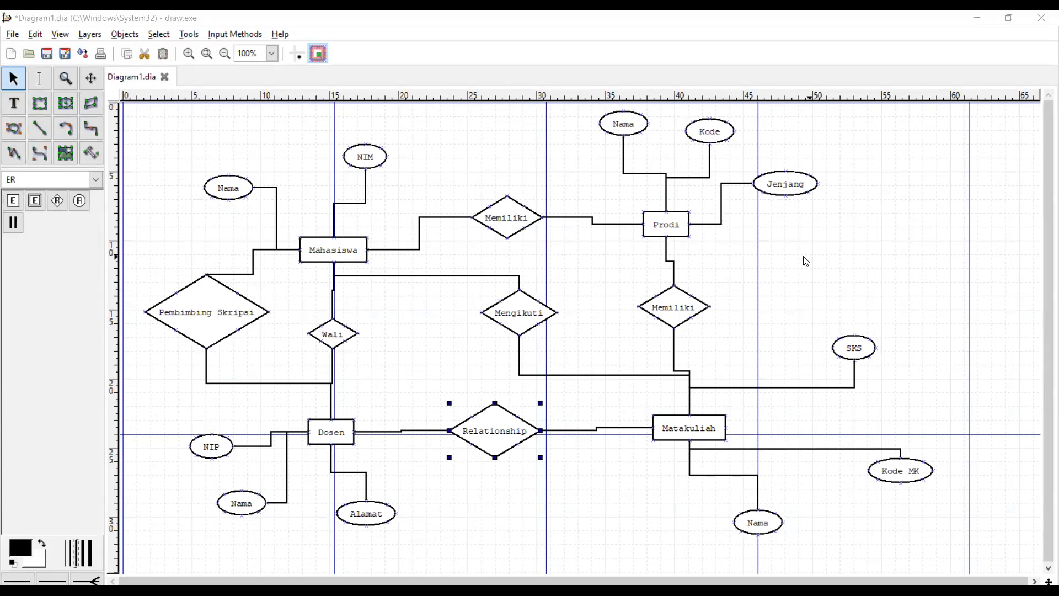
{"action": "left_click", "coordinate": [779, 283]}
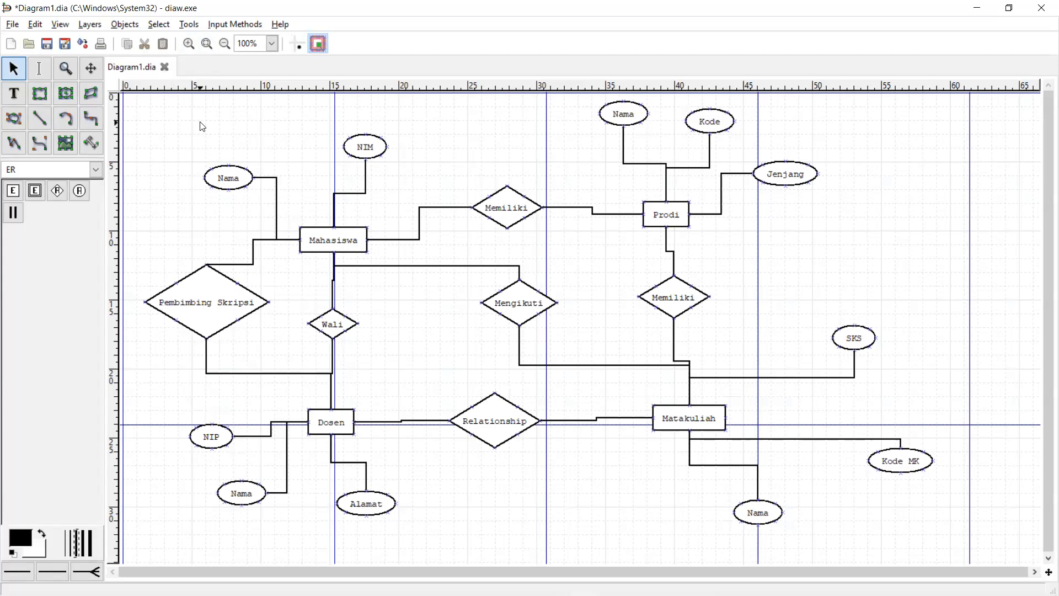
{"action": "key", "text": "ctrl+s"}
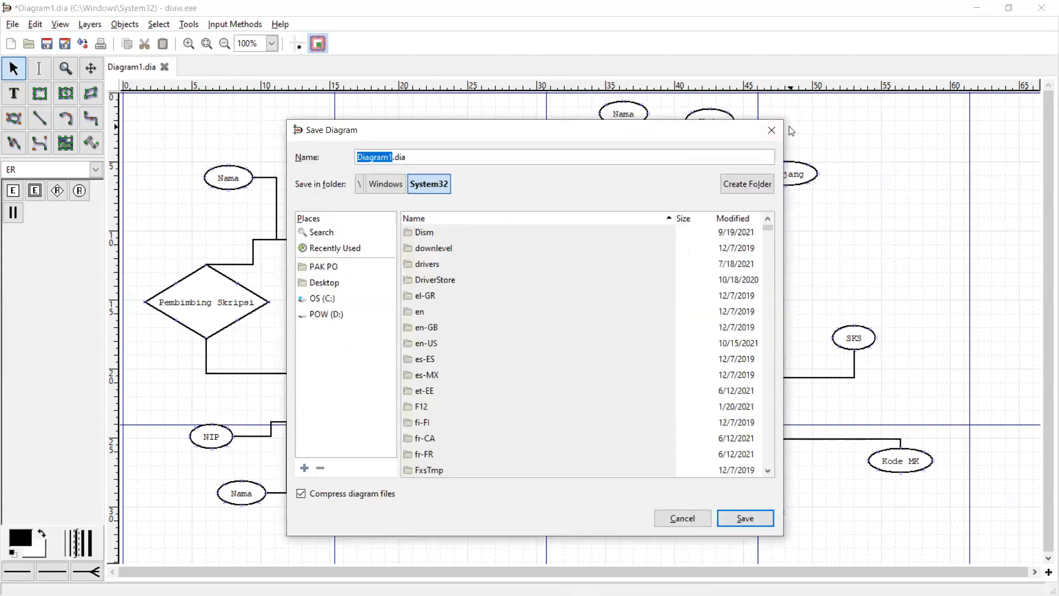
{"action": "left_click", "coordinate": [770, 131]}
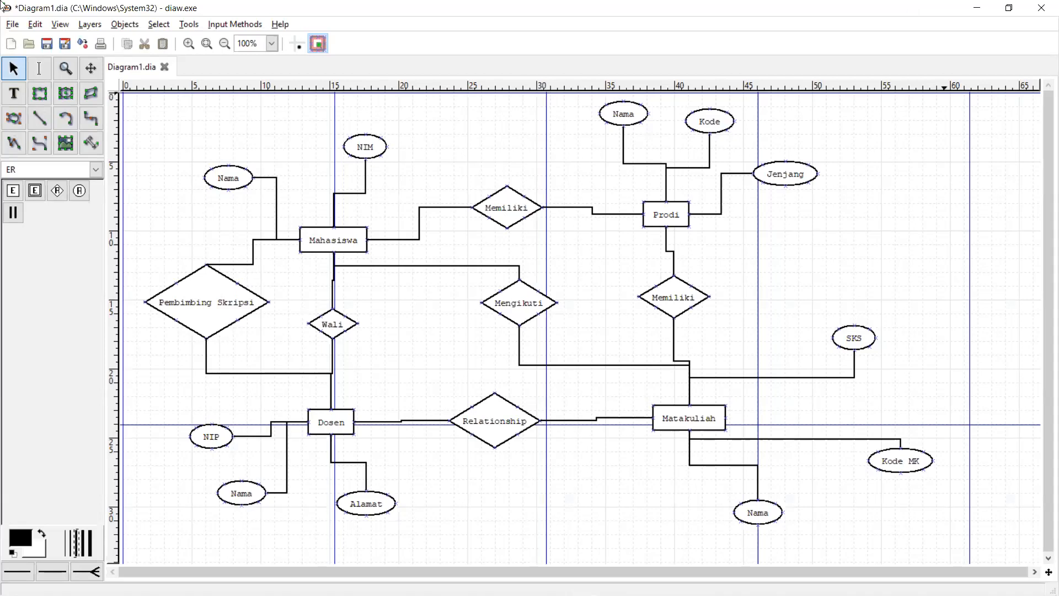
- Save the diagram as Diagram1.dia under D:\AMIKOM\Semester 3\Management Basis Data\Lain-lain
{"action": "left_click", "coordinate": [12, 25]}
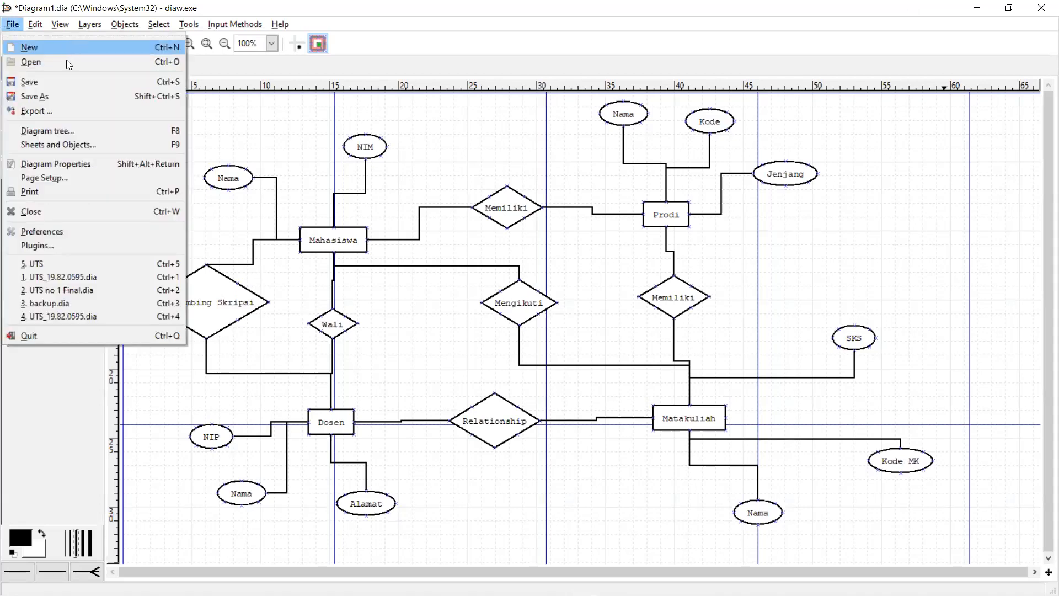
{"action": "key", "text": "Escape"}
{"action": "key", "text": "ctrl+s"}
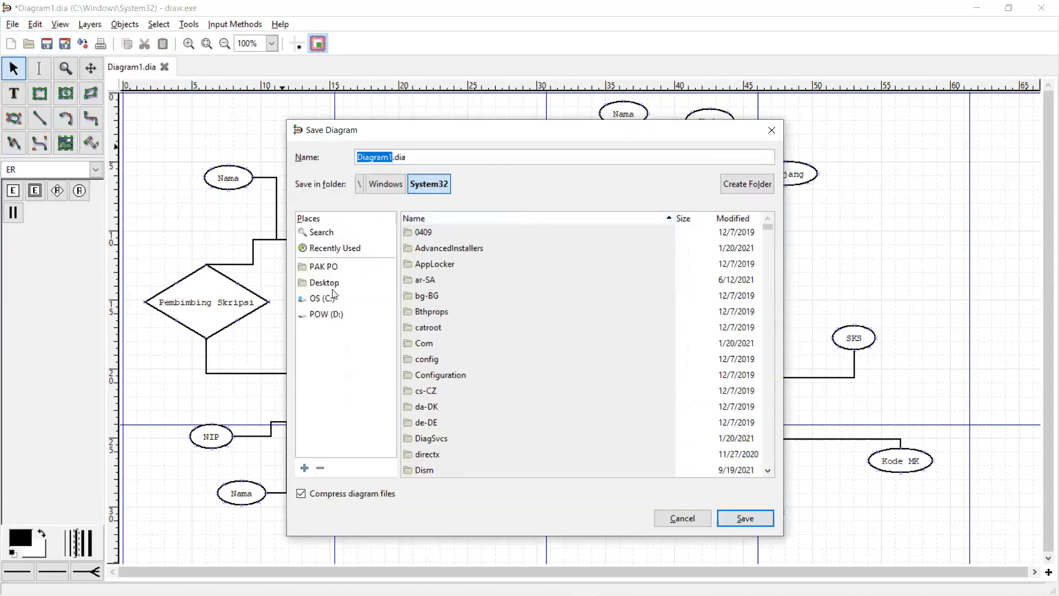
{"action": "left_click", "coordinate": [369, 312]}
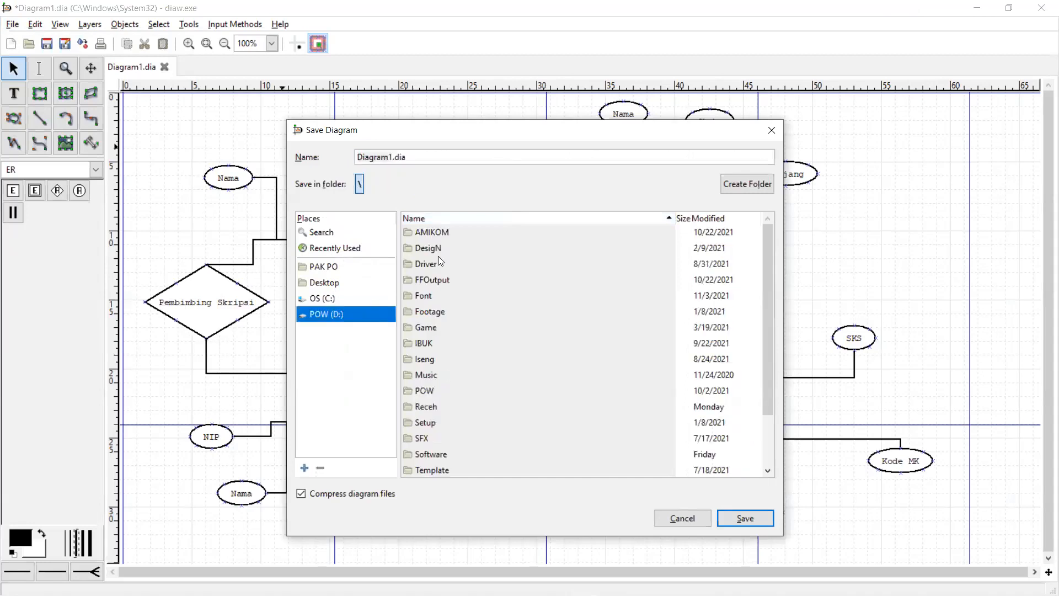
{"action": "double_click", "coordinate": [432, 231]}
{"action": "double_click", "coordinate": [448, 342]}
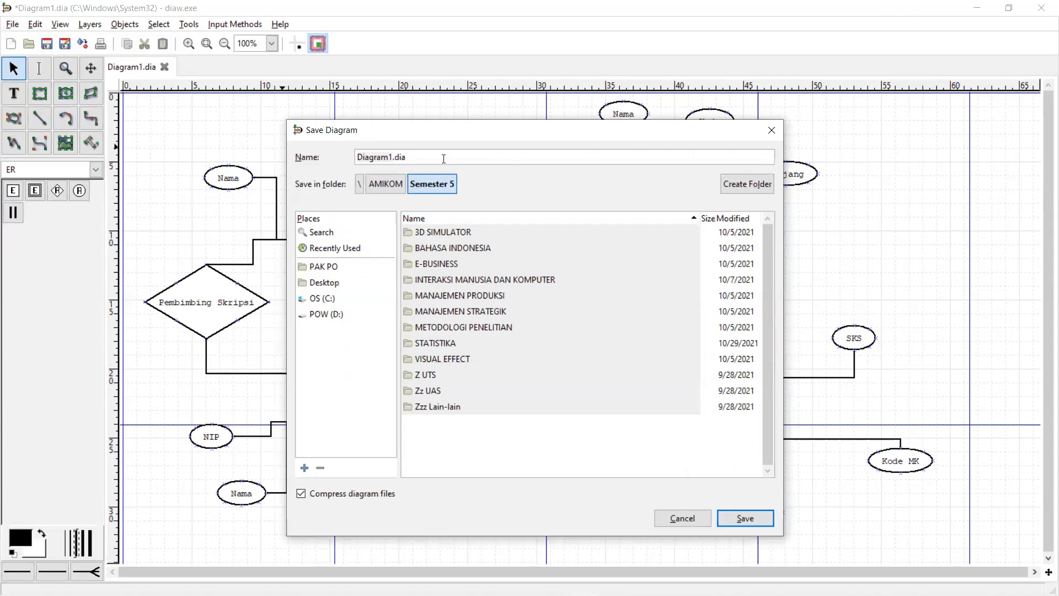
{"action": "left_click", "coordinate": [386, 183]}
{"action": "double_click", "coordinate": [441, 311]}
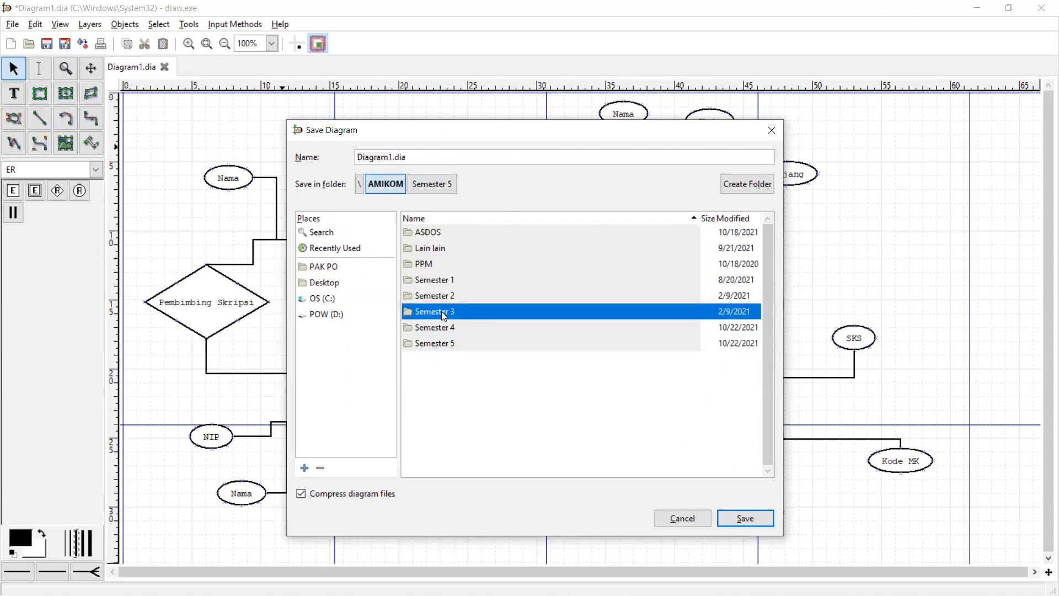
{"action": "double_click", "coordinate": [441, 307]}
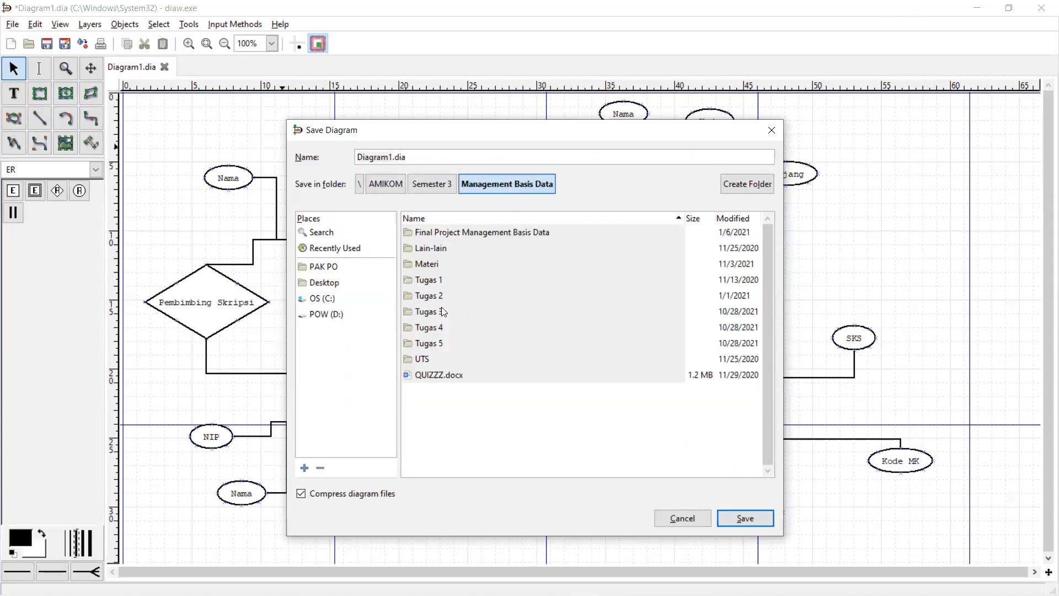
{"action": "double_click", "coordinate": [436, 248]}
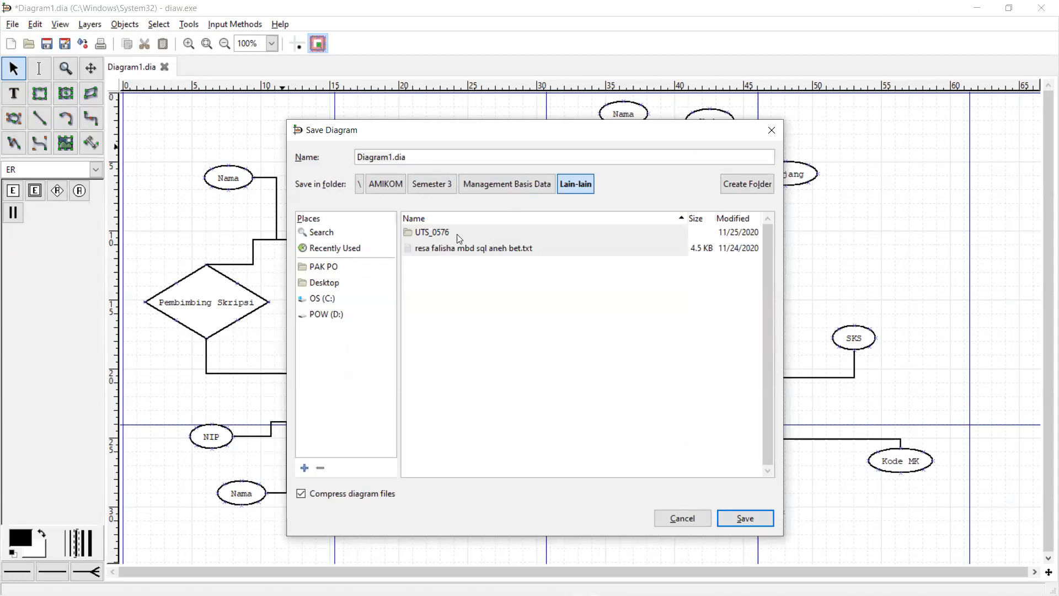
{"action": "left_click", "coordinate": [727, 517]}
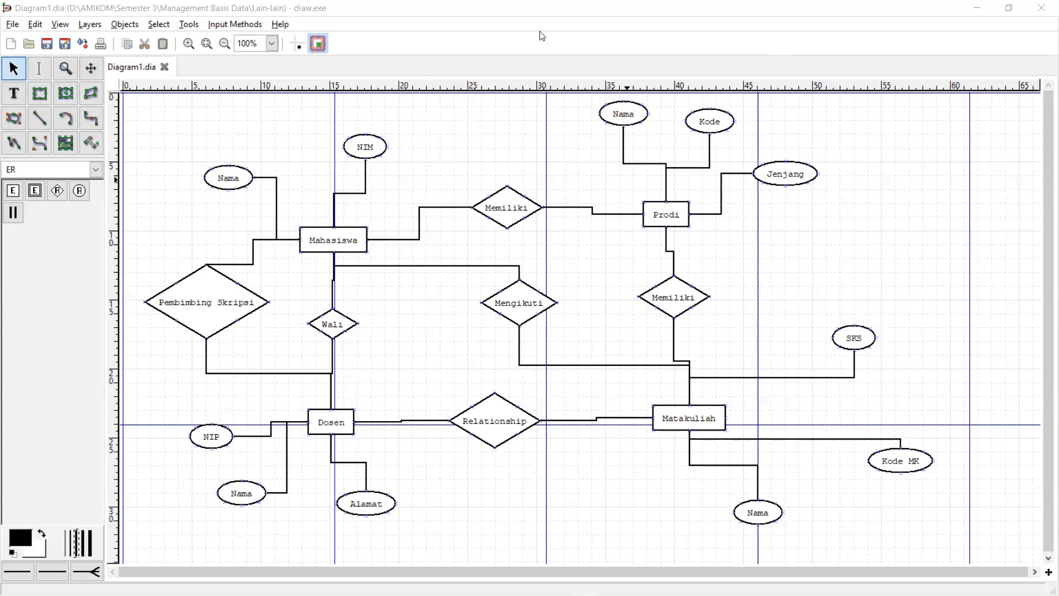
{"action": "left_click", "coordinate": [891, 23]}
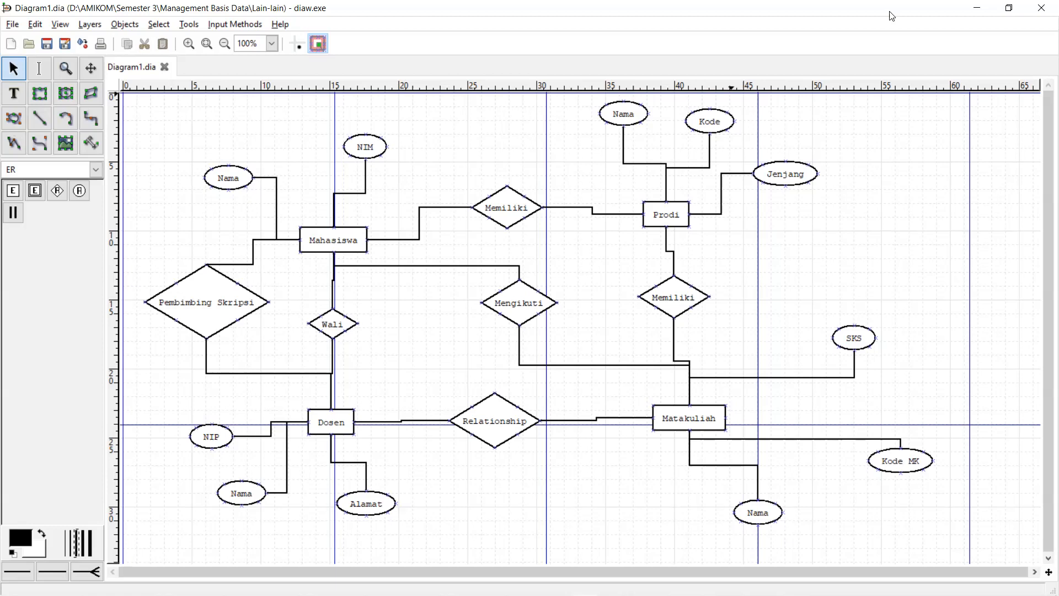
{"action": "key", "text": "F2"}
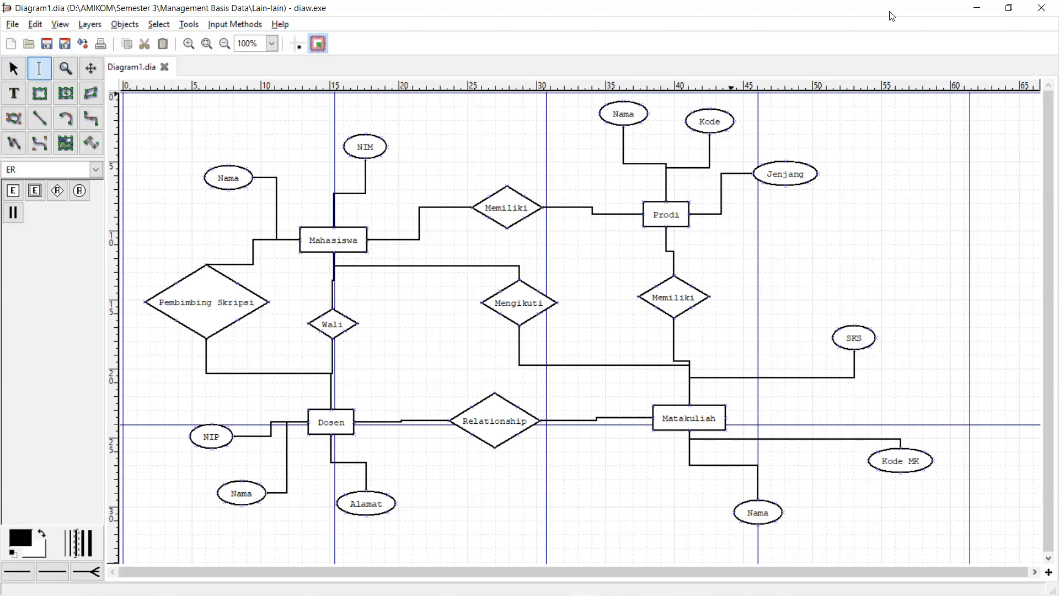